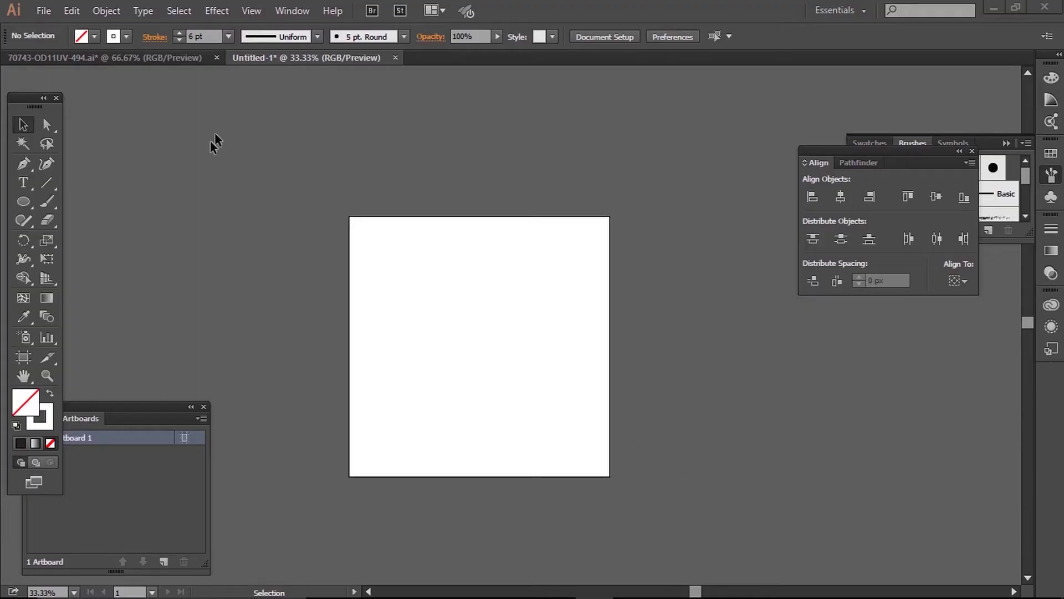
# Place the image IMG_8555 in the document and rotate it 90° counterclockwise so the sketched eggs stand upright
pyautogui.click(43, 11)
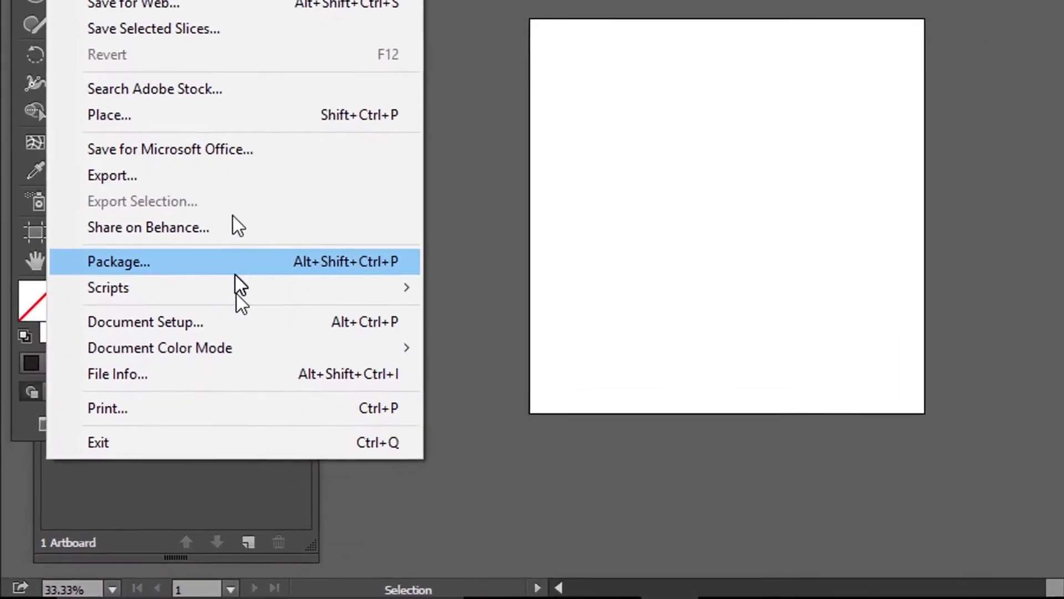
pyautogui.click(109, 115)
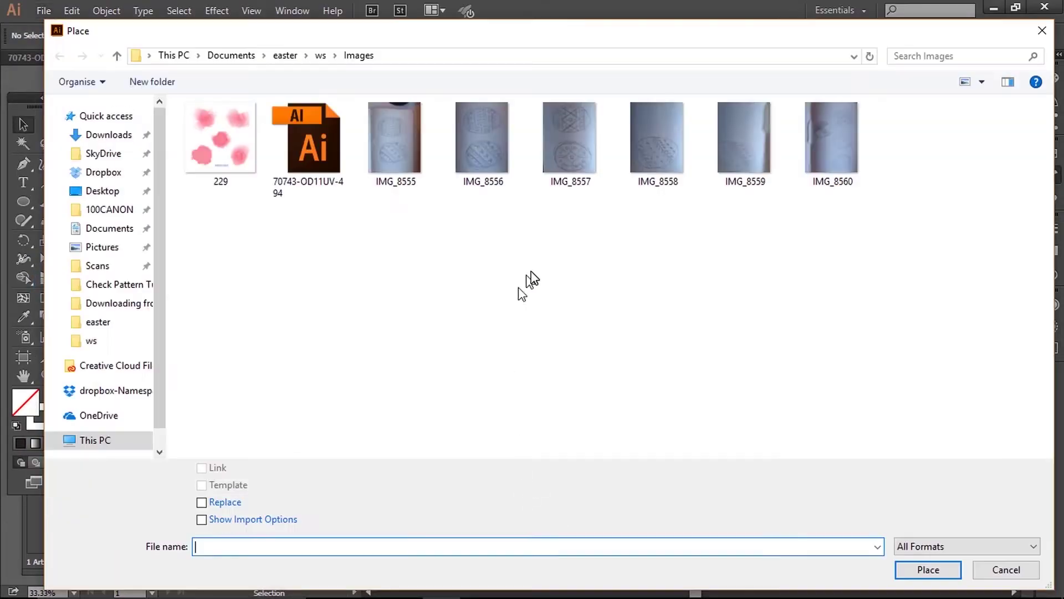
pyautogui.doubleClick(398, 145)
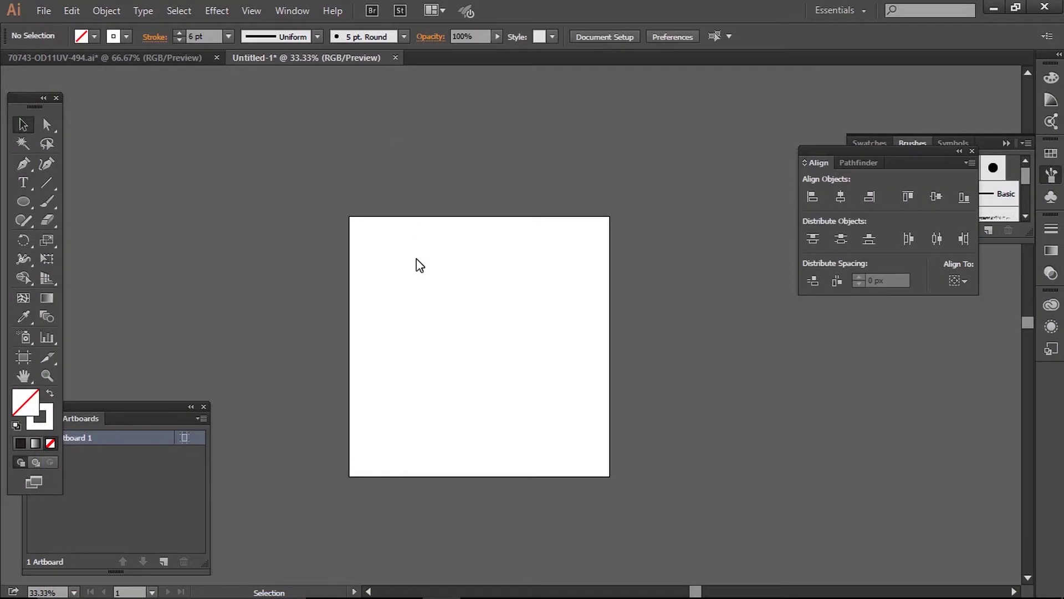
pyautogui.moveTo(256, 183); pyautogui.dragTo(529, 361)
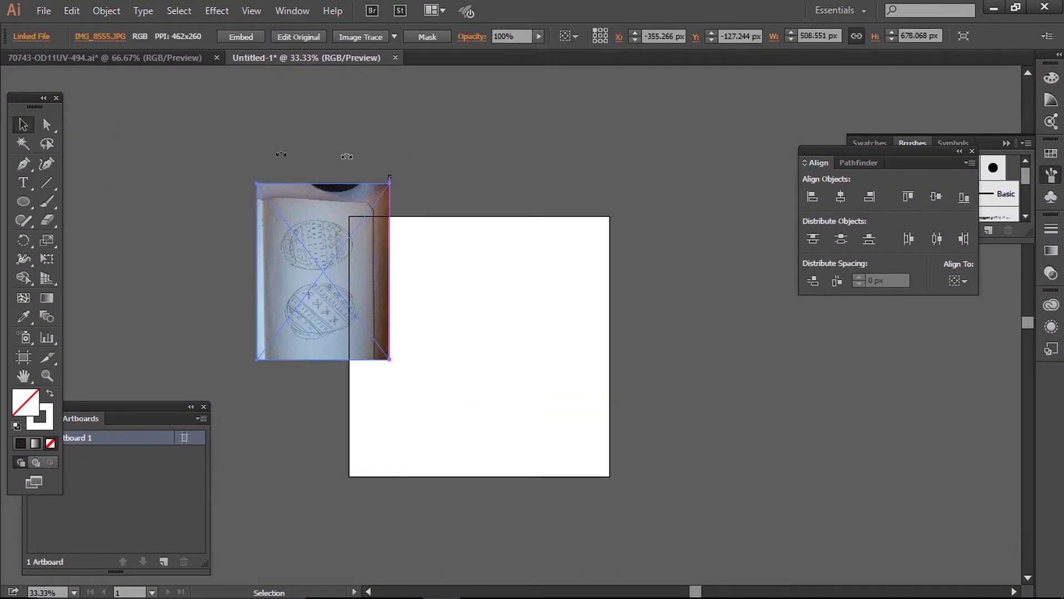
pyautogui.moveTo(347, 156); pyautogui.dragTo(254, 253)
pyautogui.click(452, 357)
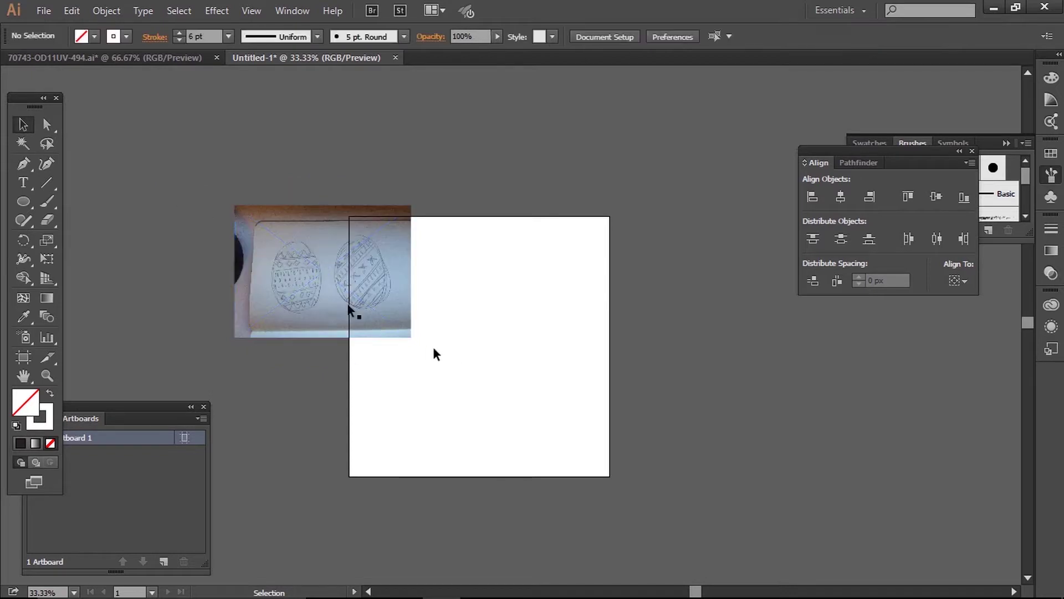
# Move the egg sketch photo off the artboard and place a duplicate of it in the artboard's upper part
pyautogui.moveTo(349, 310); pyautogui.dragTo(287, 325)
pyautogui.moveTo(239, 282); pyautogui.dragTo(449, 334)
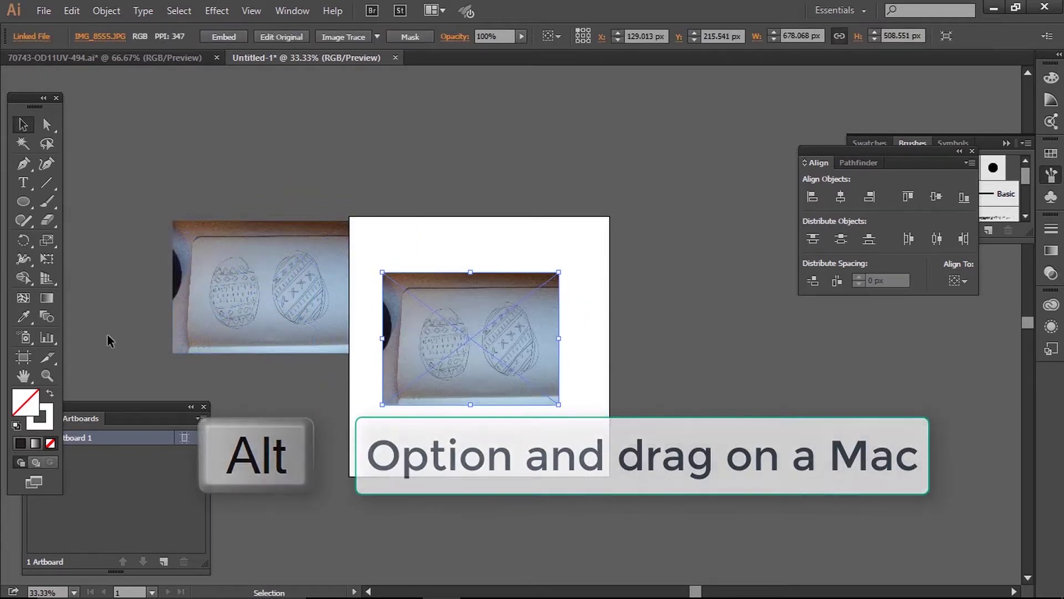
pyautogui.moveTo(481, 303); pyautogui.dragTo(457, 247)
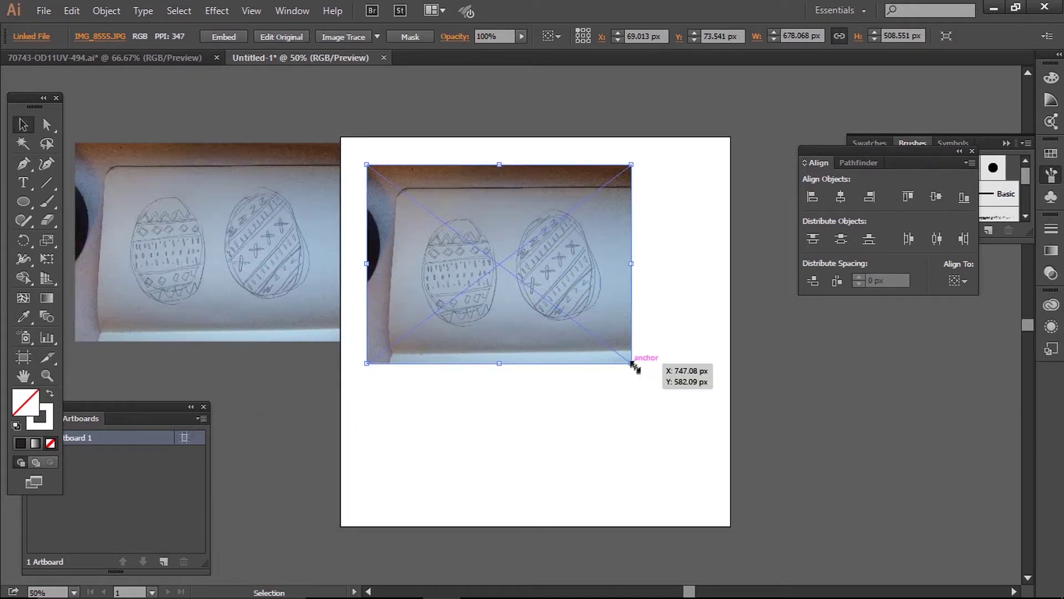
# Enlarge the duplicate sketch photo on the artboard, center it in the upper part, and lock it
pyautogui.moveTo(635, 366); pyautogui.dragTo(686, 419)
pyautogui.moveTo(624, 373); pyautogui.dragTo(582, 302)
pyautogui.hotkey('ctrl', '2')
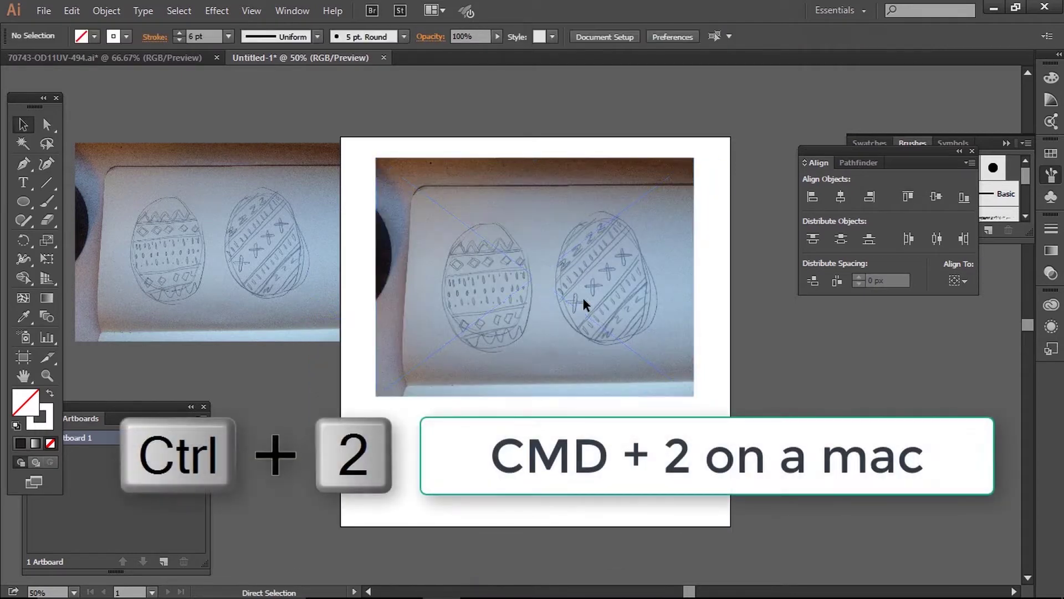
# Draw an unfilled ellipse about 244 by 329 px over the outline of the egg sketch with horizontal bands
pyautogui.click(47, 376)
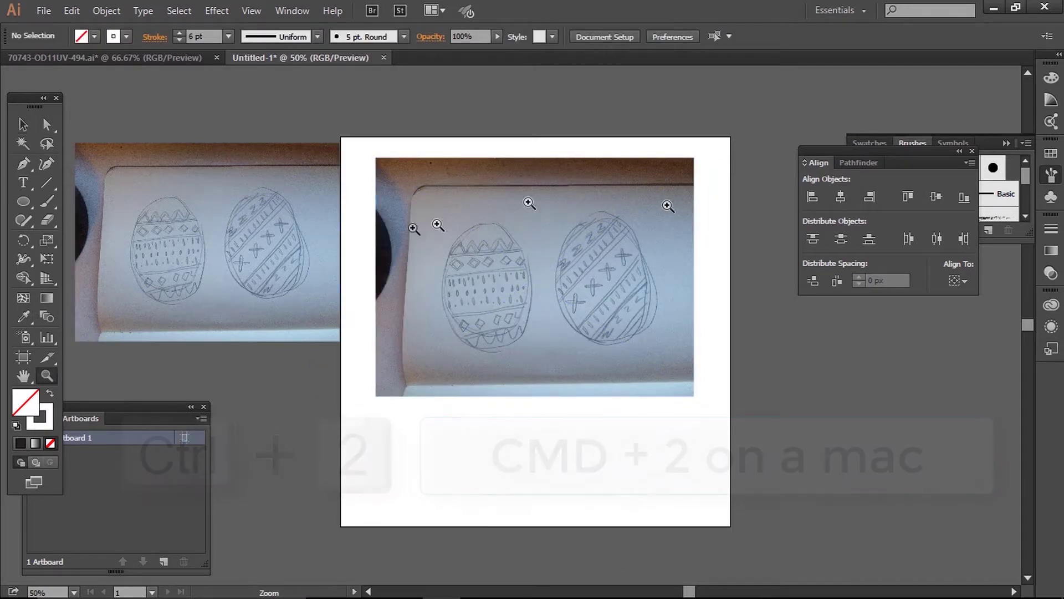
pyautogui.moveTo(554, 345); pyautogui.dragTo(580, 396)
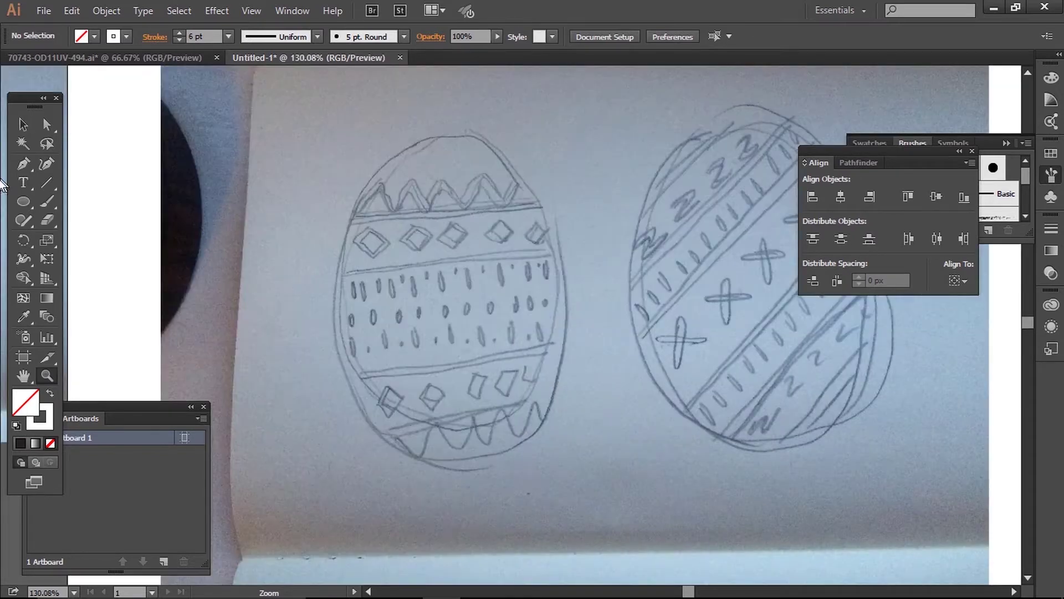
pyautogui.click(23, 201)
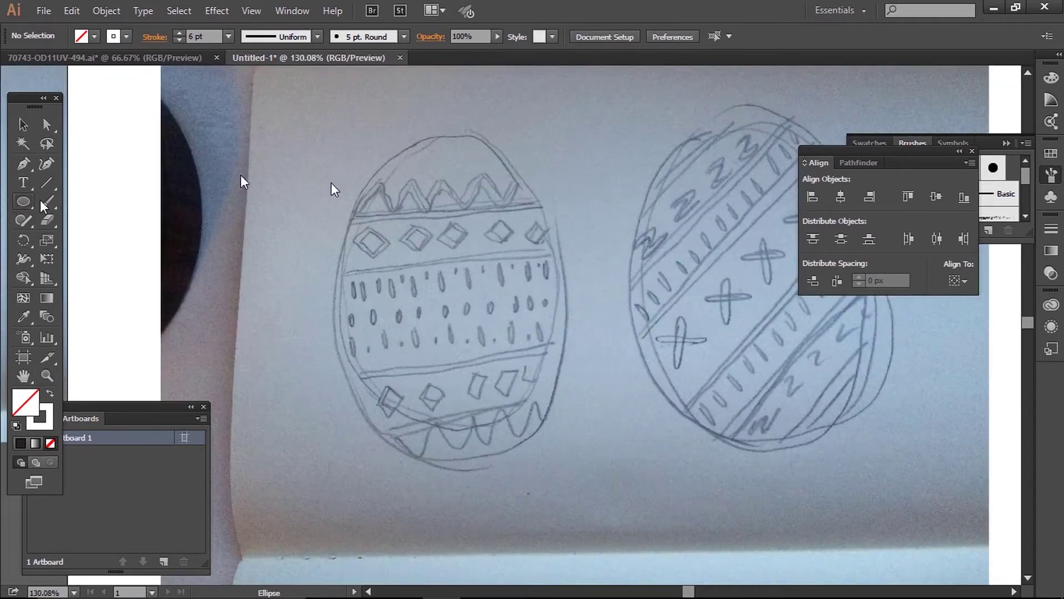
pyautogui.moveTo(327, 139); pyautogui.dragTo(575, 472)
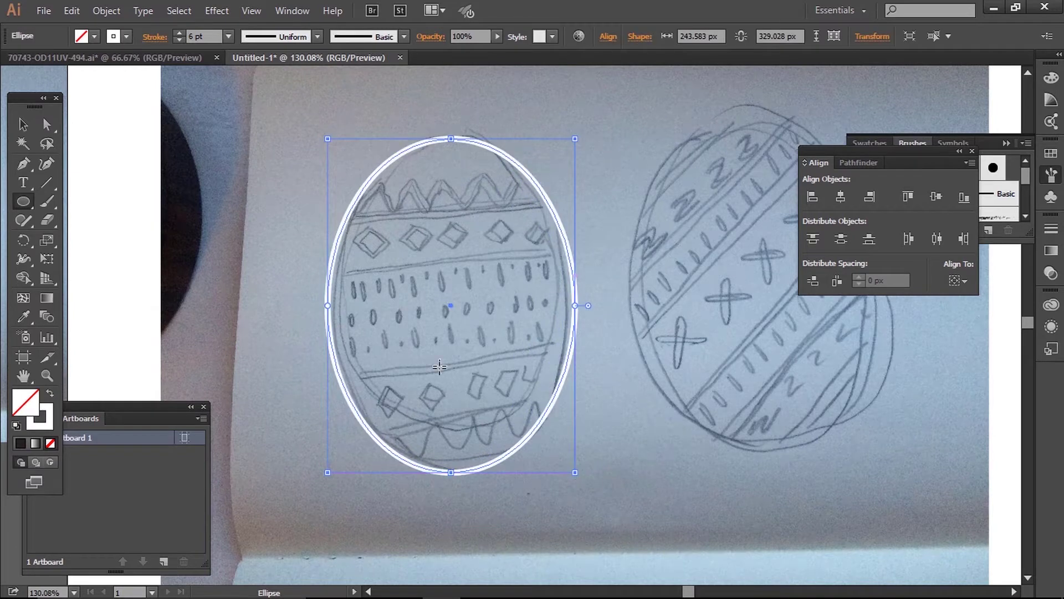
# Try raising the ellipse's bottom anchor point, and undo the edits
pyautogui.press('a')
pyautogui.moveTo(451, 472); pyautogui.dragTo(447, 442)
pyautogui.press('v')
pyautogui.press('Delete')
pyautogui.hotkey('ctrl', 'z')
pyautogui.hotkey('ctrl', 'z')
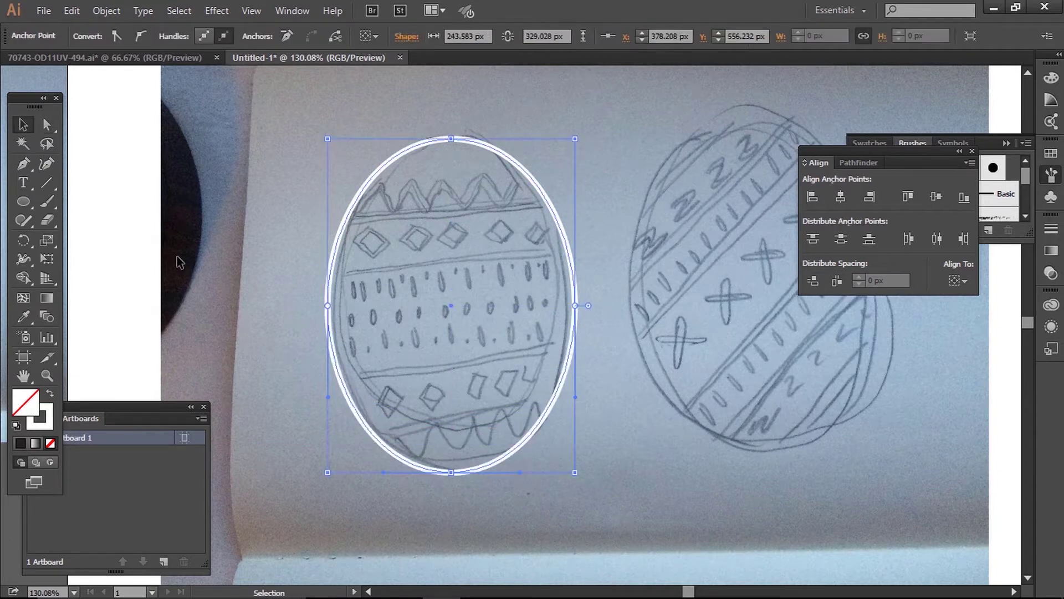
pyautogui.click(178, 258)
# Draw a horizontal line about 207 px long across the upper egg and add three copies below it, the lowest near mid-height
pyautogui.click(22, 164)
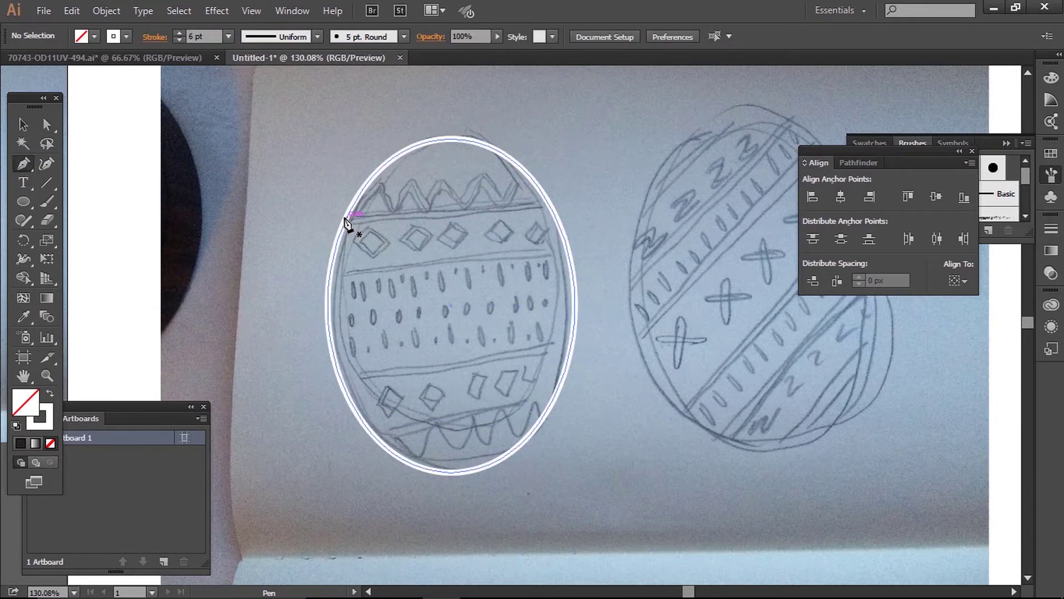
pyautogui.click(346, 218)
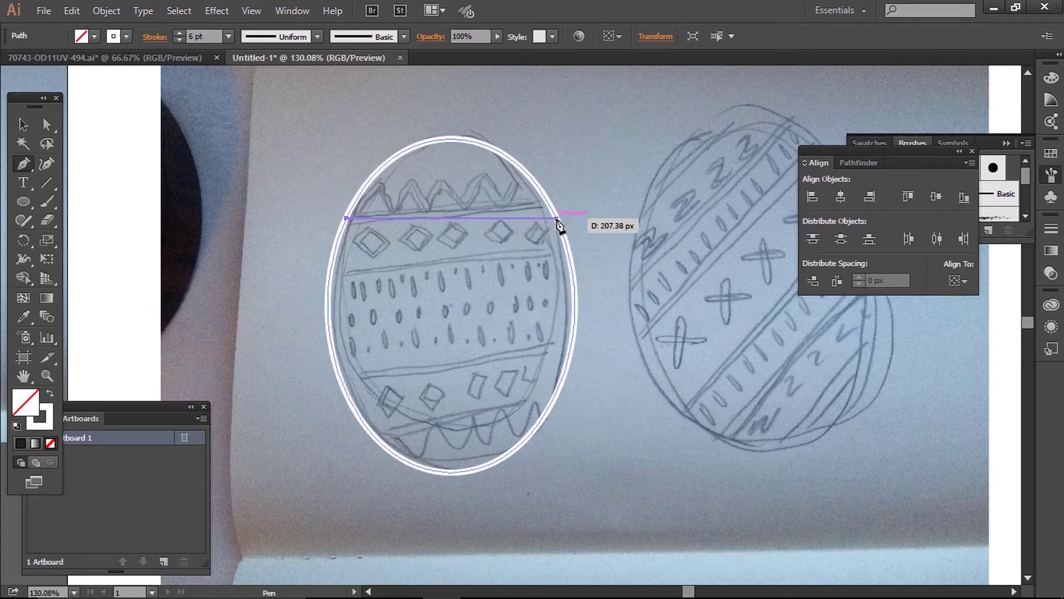
pyautogui.click(557, 218)
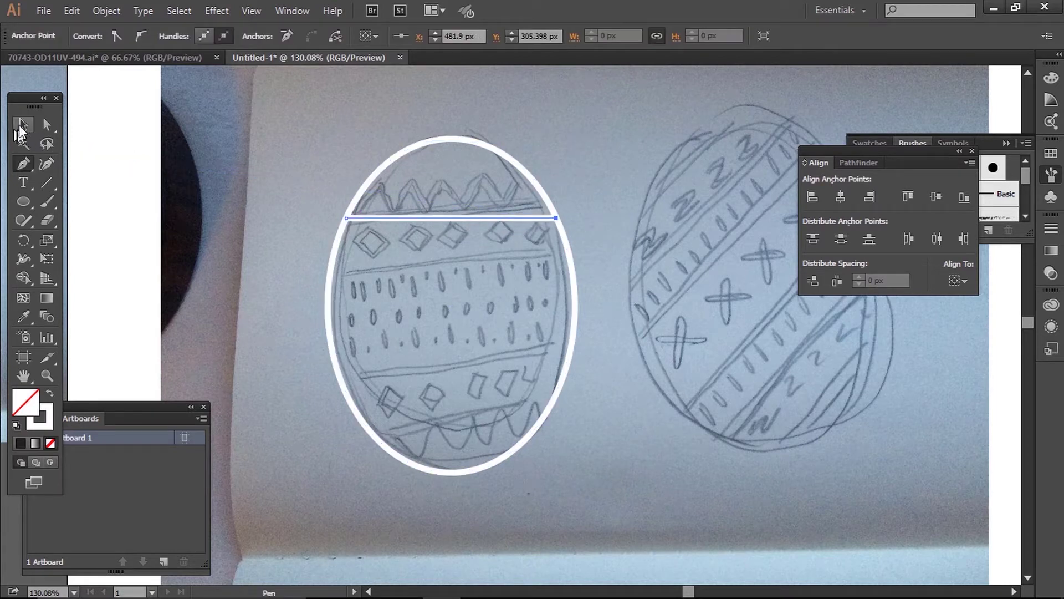
pyautogui.click(23, 124)
pyautogui.click(83, 190)
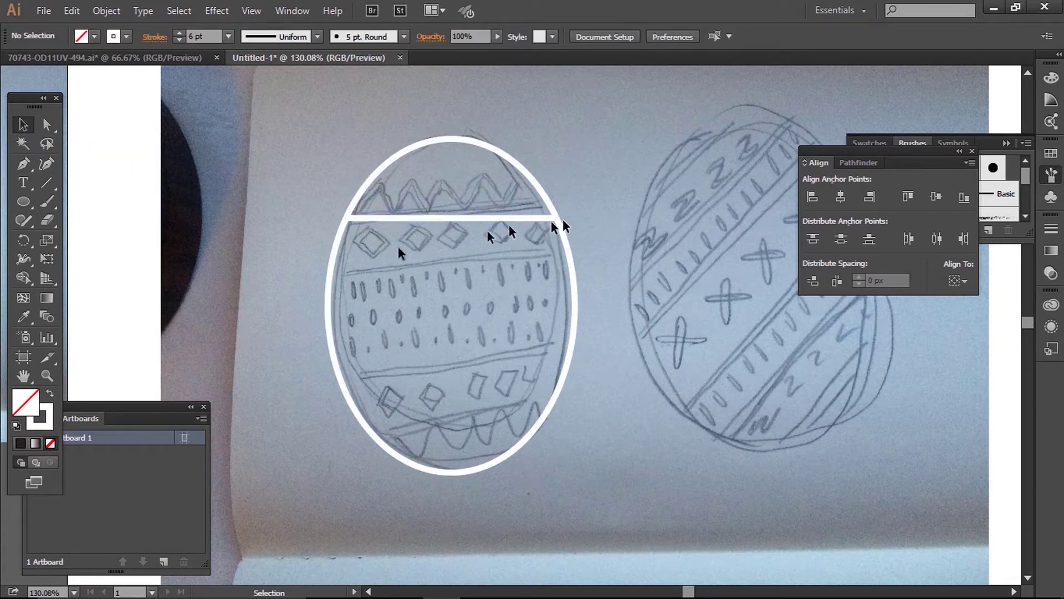
pyautogui.click(411, 218)
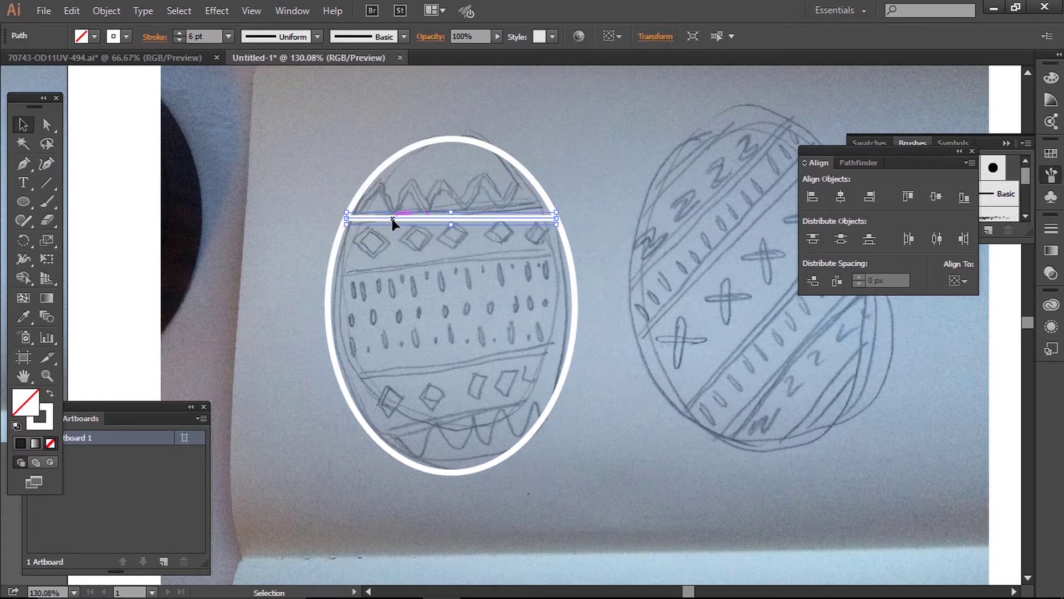
pyautogui.moveTo(395, 222); pyautogui.dragTo(404, 314)
# Align the lowest line to the vertical center of the egg ellipse
pyautogui.click(329, 301)
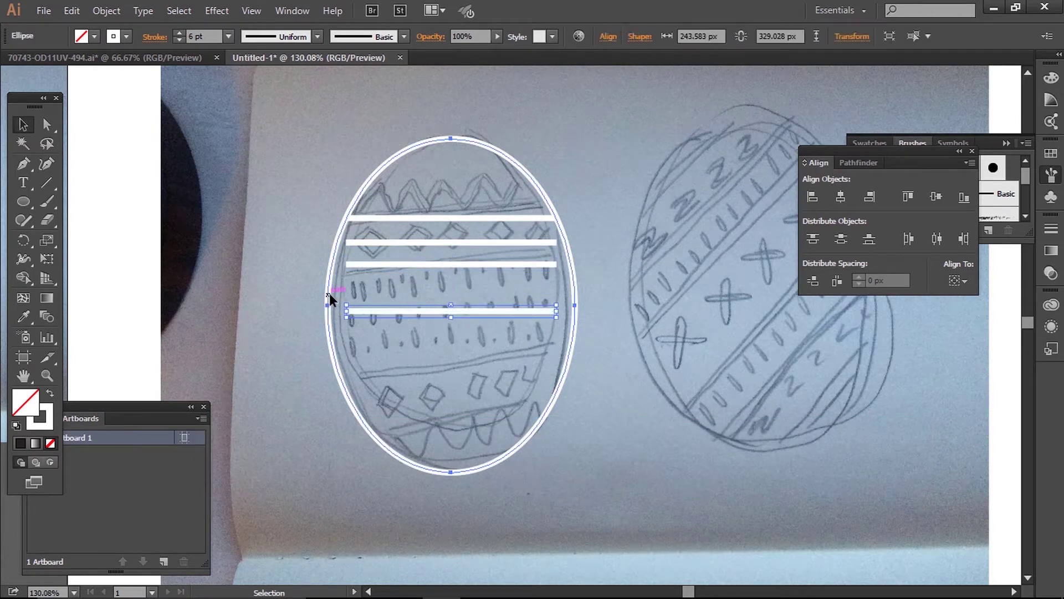
pyautogui.moveTo(390, 314); pyautogui.dragTo(390, 310)
pyautogui.keyDown('shift'); pyautogui.click(328, 279); pyautogui.keyUp('shift')
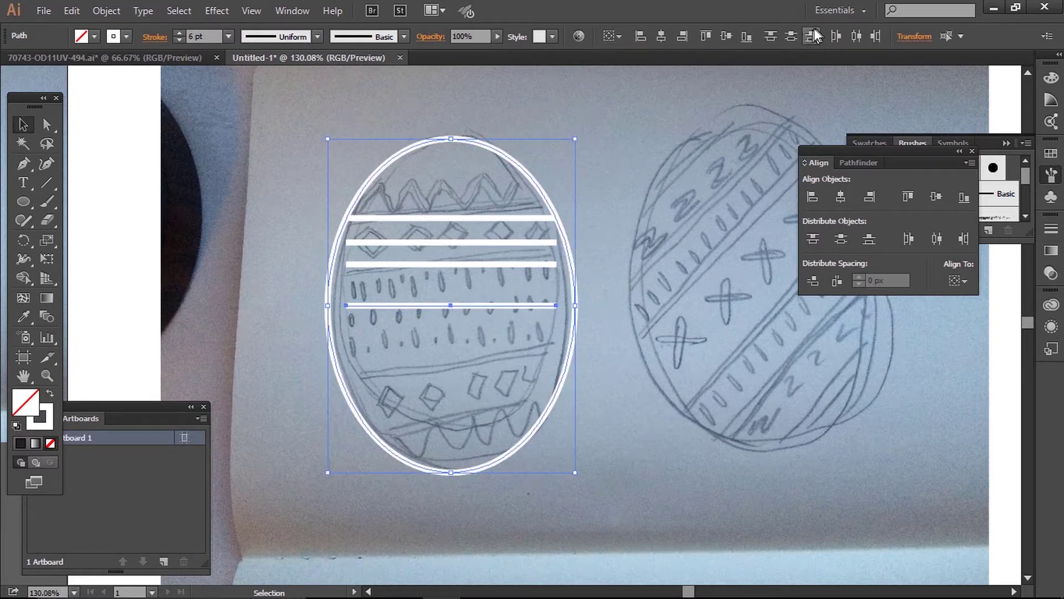
pyautogui.click(293, 13)
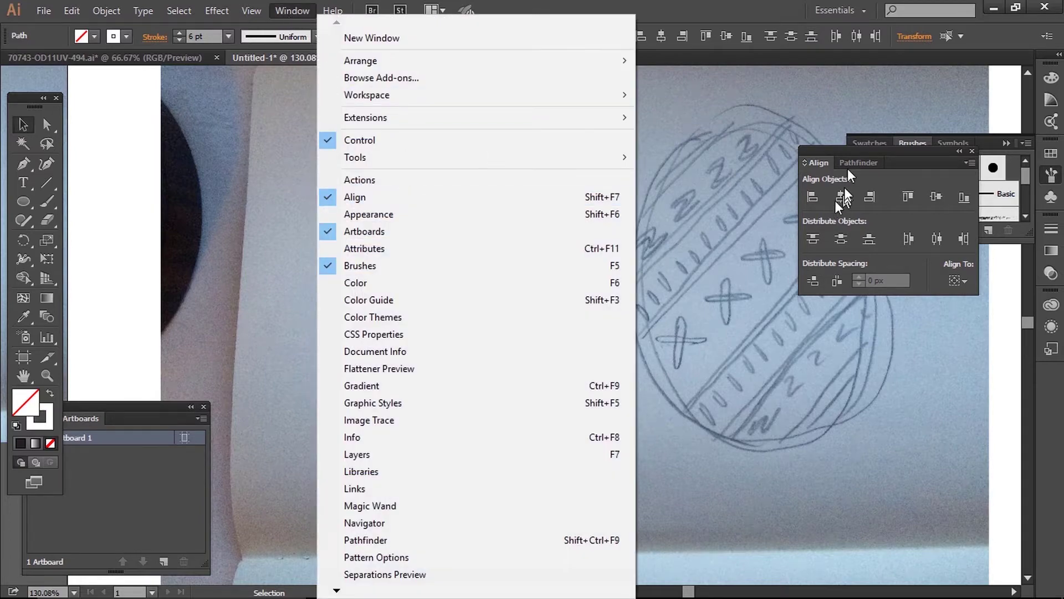
pyautogui.moveTo(849, 163)
pyautogui.mouseDown()
pyautogui.moveTo(758, 153)
pyautogui.moveTo(638, 180)
pyautogui.mouseUp()
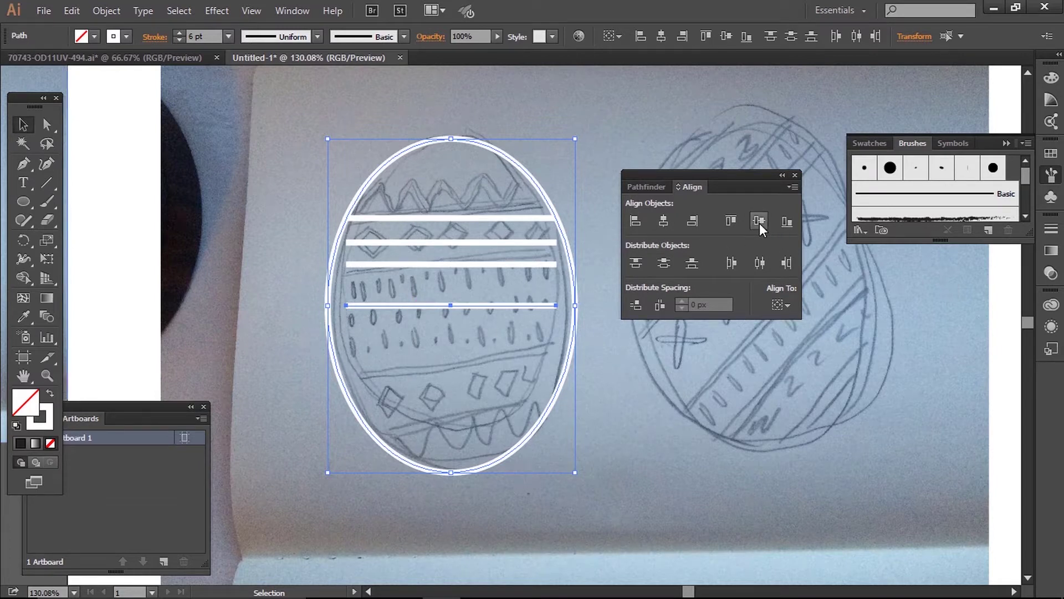
pyautogui.click(445, 308)
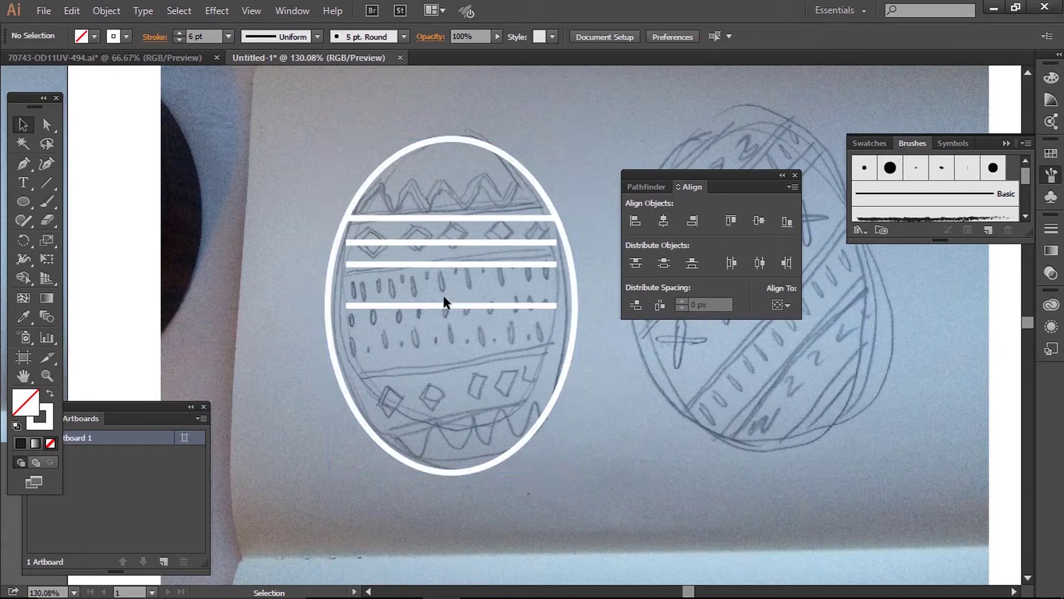
# Try lowering the middle line and vertically centering it with the ellipse, and undo the changes
pyautogui.moveTo(449, 306); pyautogui.dragTo(448, 329)
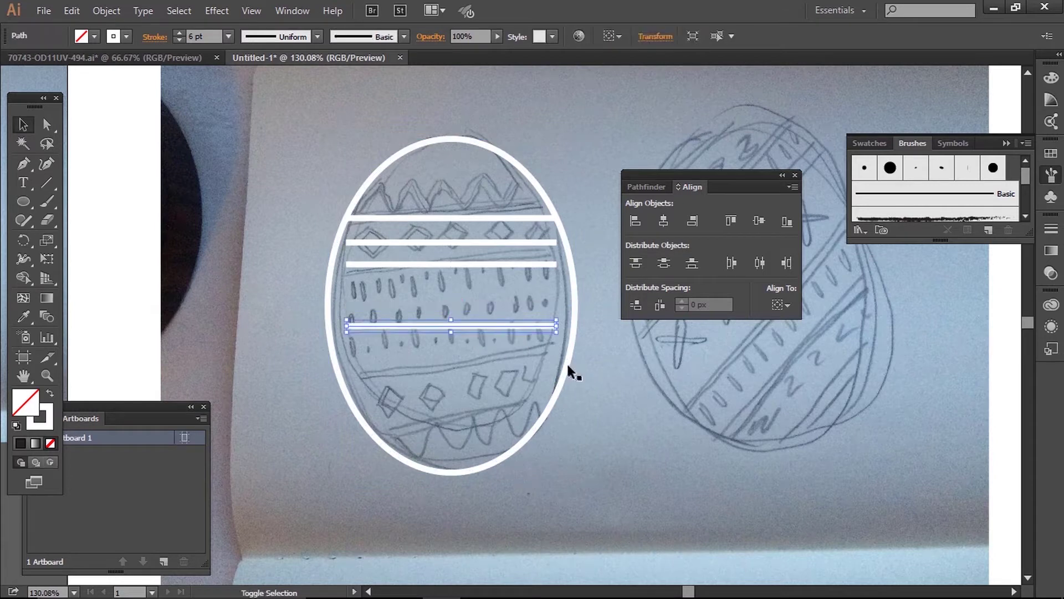
pyautogui.keyDown('shift'); pyautogui.click(570, 368); pyautogui.keyUp('shift')
pyautogui.click(759, 222)
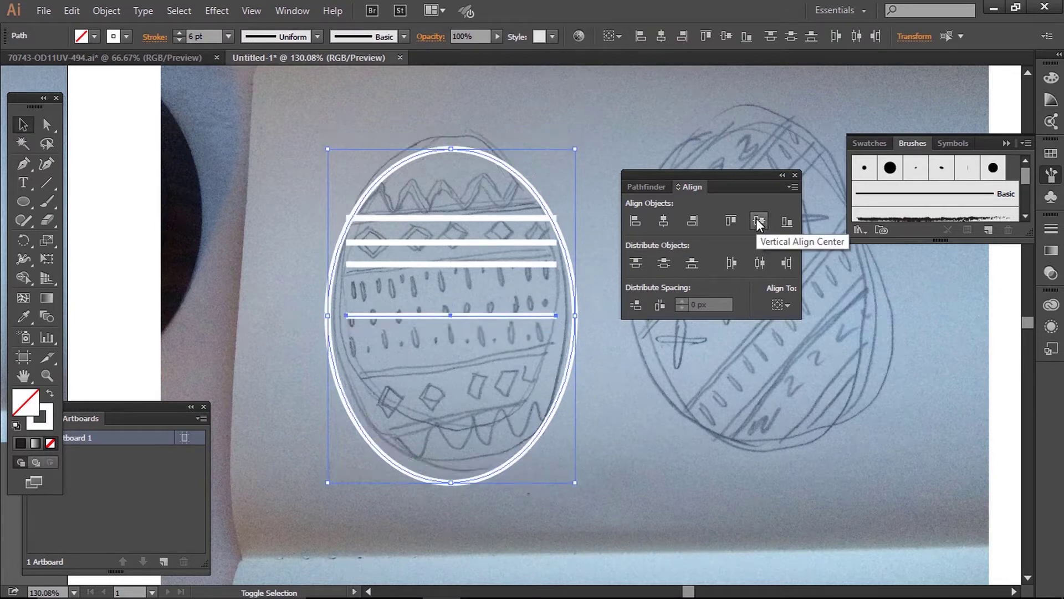
pyautogui.click(592, 346)
pyautogui.hotkey('ctrl', 'z')
pyautogui.hotkey('ctrl', 'z')
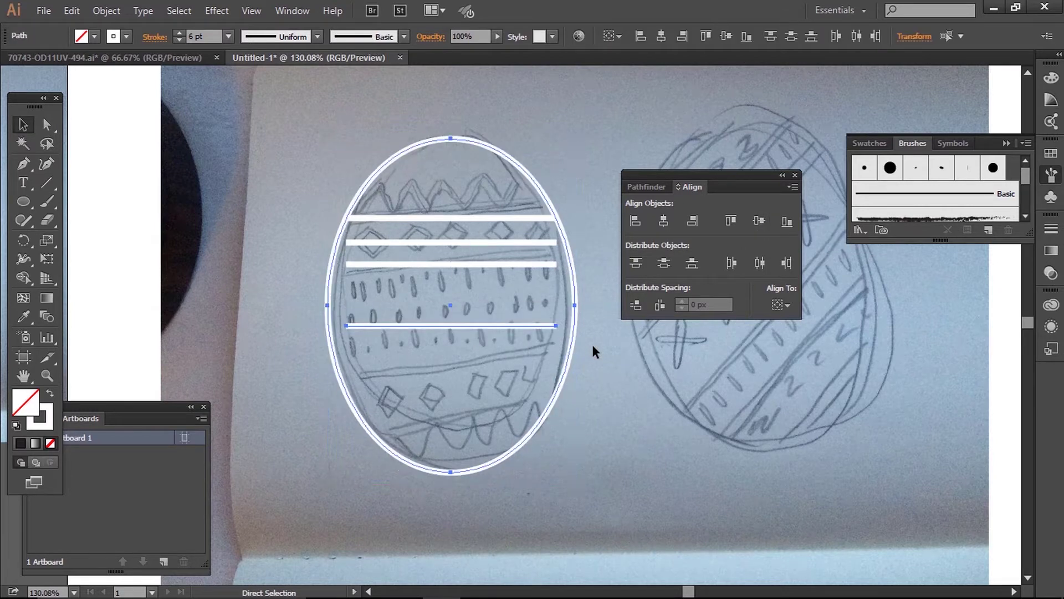
pyautogui.click(625, 354)
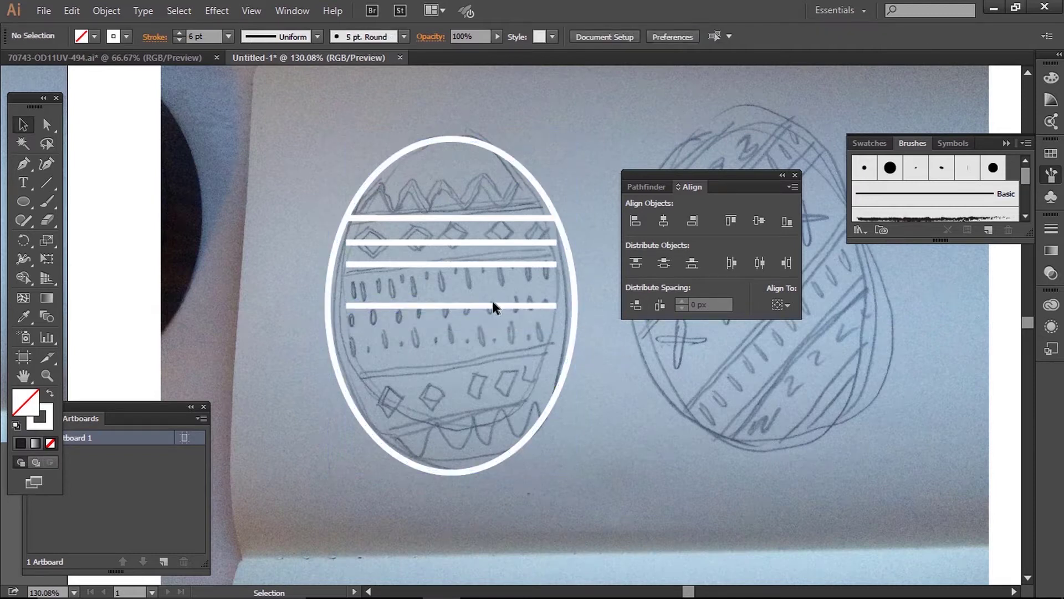
# Copy the center line slightly upward and reflect copies of the four upper lines across the center line into the lower half
pyautogui.moveTo(458, 306)
pyautogui.mouseDown()
pyautogui.moveTo(459, 282)
pyautogui.moveTo(452, 288)
pyautogui.mouseUp()
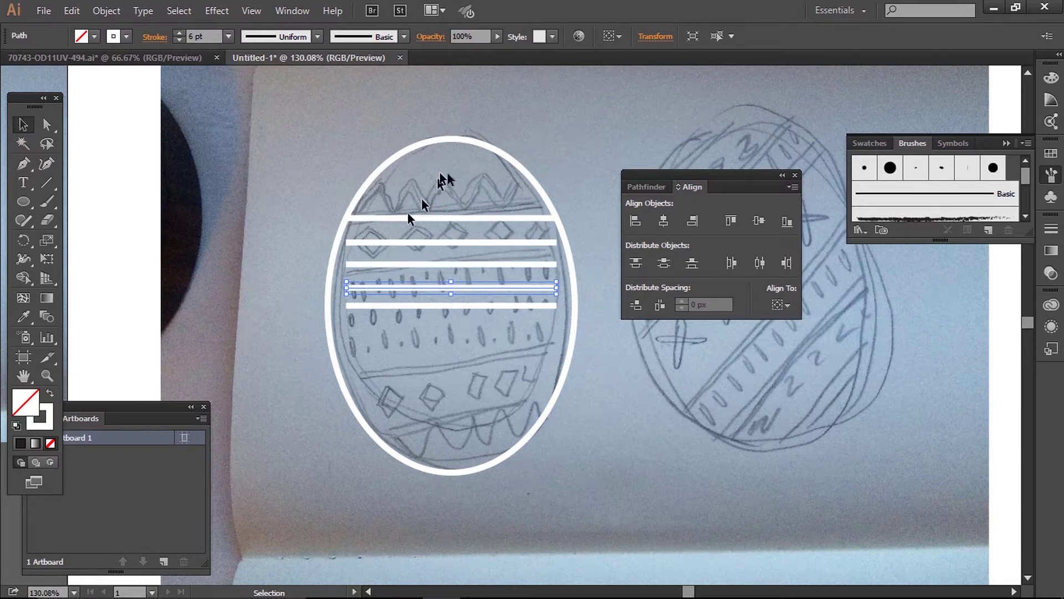
pyautogui.keyDown('shift'); pyautogui.click(424, 264); pyautogui.keyUp('shift')
pyautogui.keyDown('shift'); pyautogui.click(418, 242); pyautogui.keyUp('shift')
pyautogui.keyDown('shift'); pyautogui.click(405, 218); pyautogui.keyUp('shift')
pyautogui.press('o')
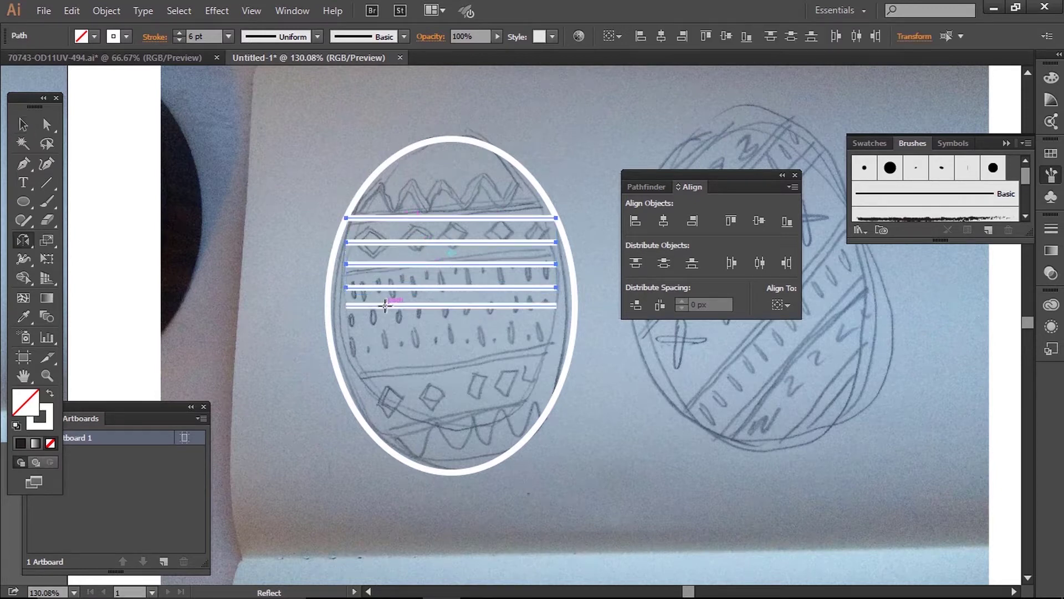
pyautogui.click(347, 305)
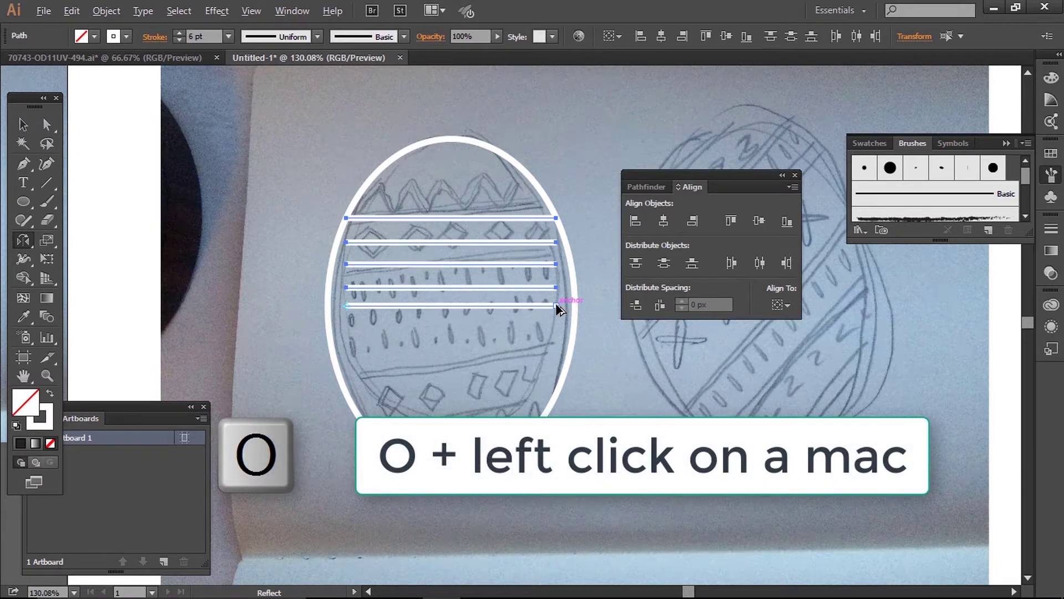
pyautogui.moveTo(556, 305); pyautogui.dragTo(556, 306)
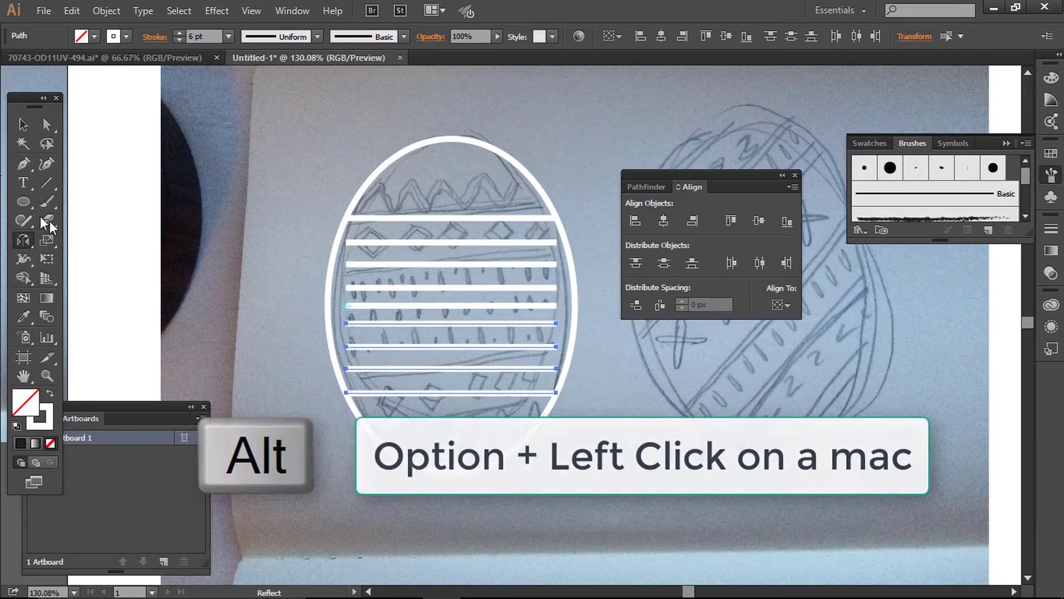
pyautogui.click(23, 124)
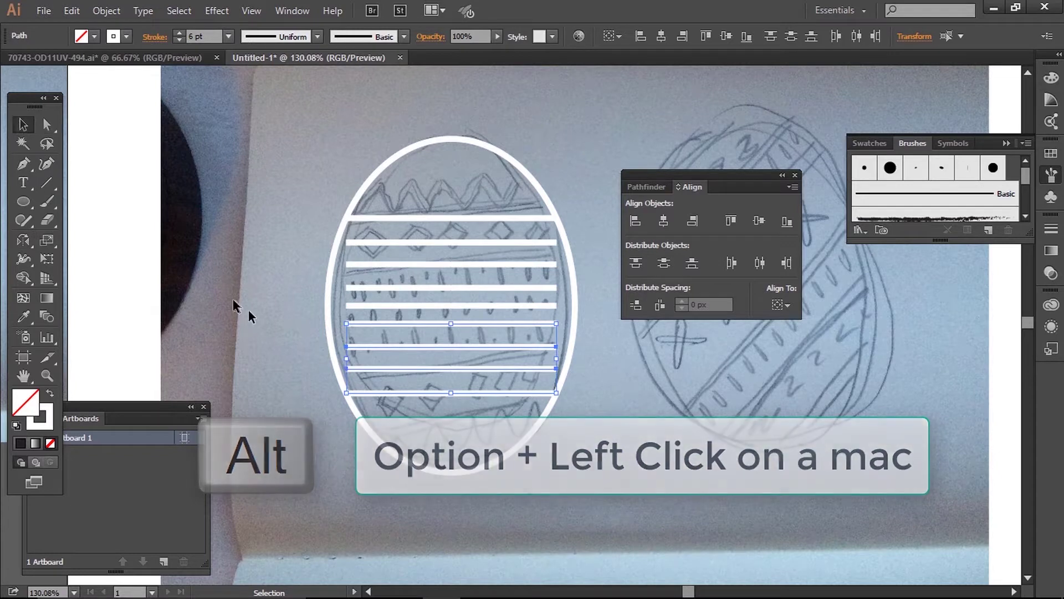
pyautogui.click(421, 402)
# Draw a small unfilled square beside the egg, level with the gap between the two uppermost lines
pyautogui.click(23, 163)
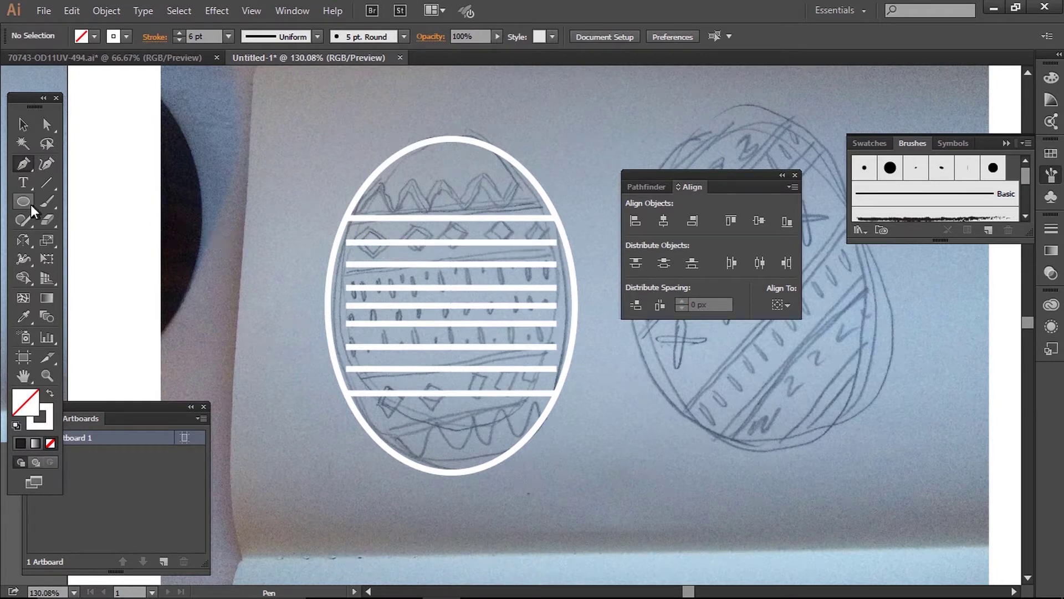
pyautogui.moveTo(23, 201); pyautogui.dragTo(89, 201)
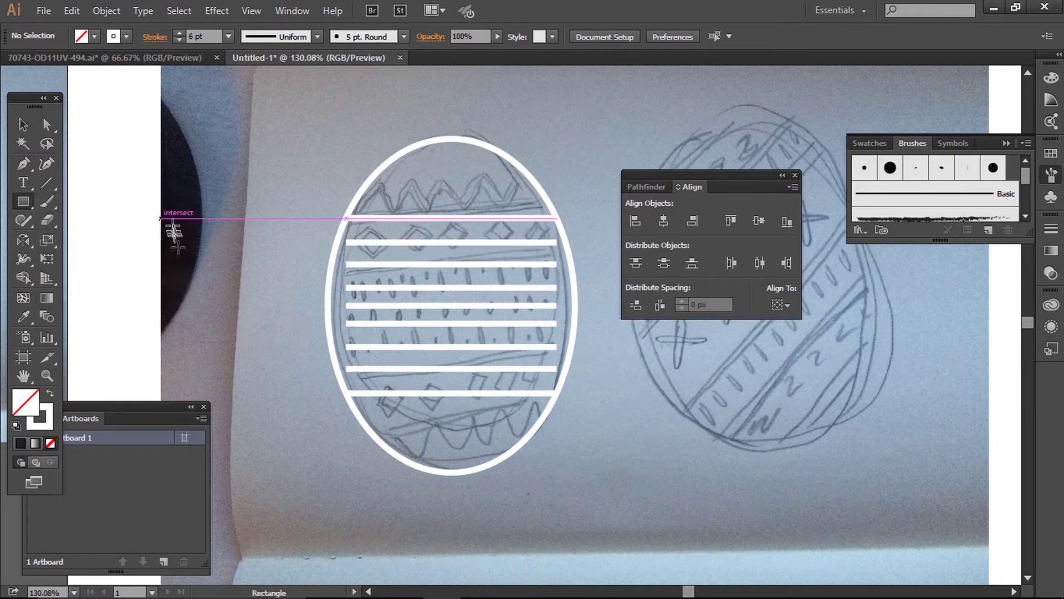
pyautogui.moveTo(168, 218); pyautogui.dragTo(196, 246)
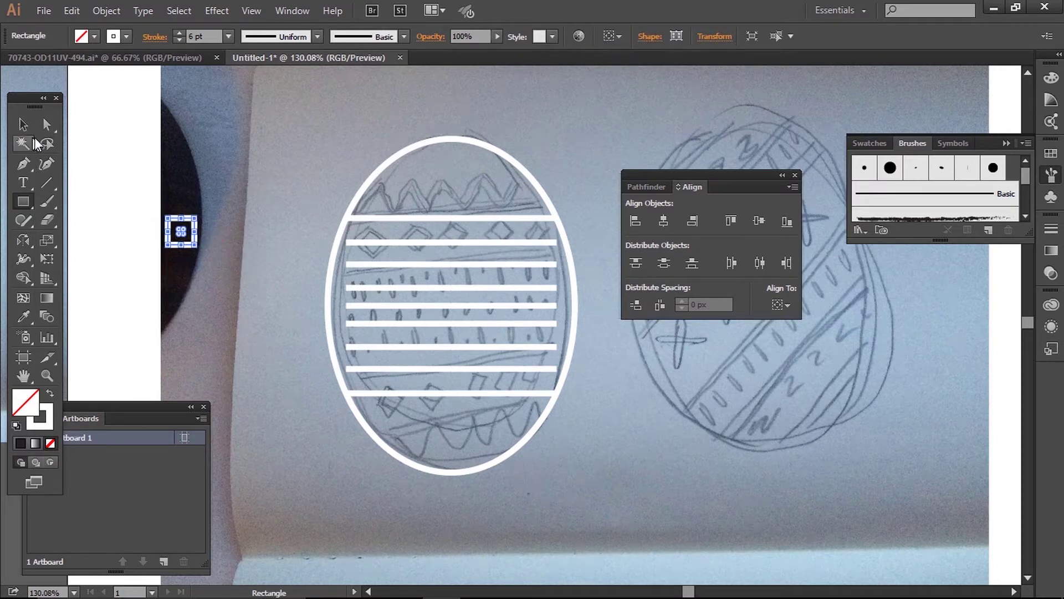
# Rotate the small square 45 degrees into a diamond, shrink it to about 17 px, and place it on the egg's second line
pyautogui.press('v')
pyautogui.moveTo(198, 213); pyautogui.dragTo(215, 239)
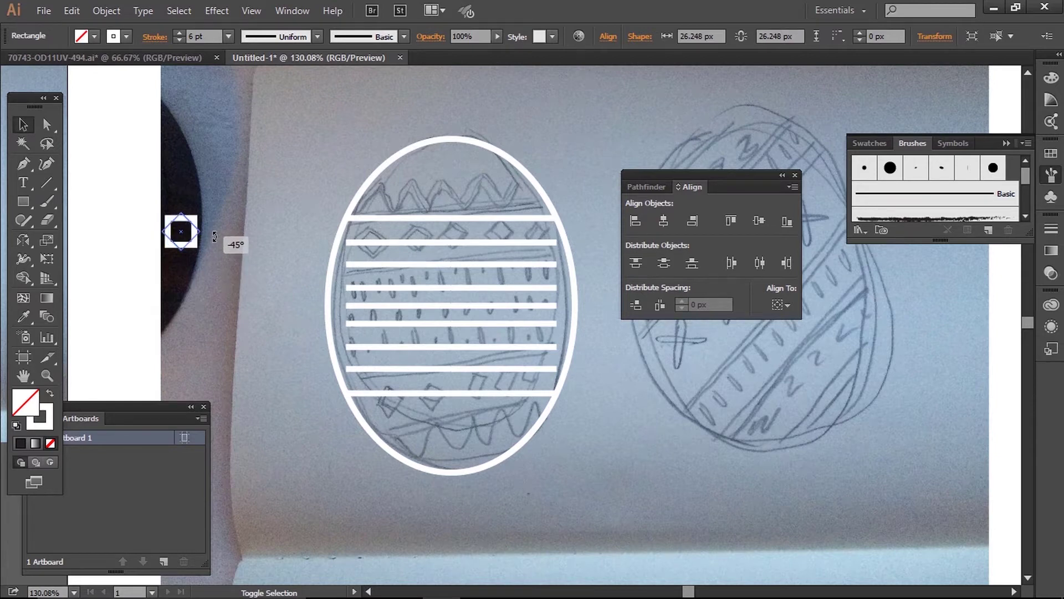
pyautogui.moveTo(215, 237); pyautogui.dragTo(214, 238)
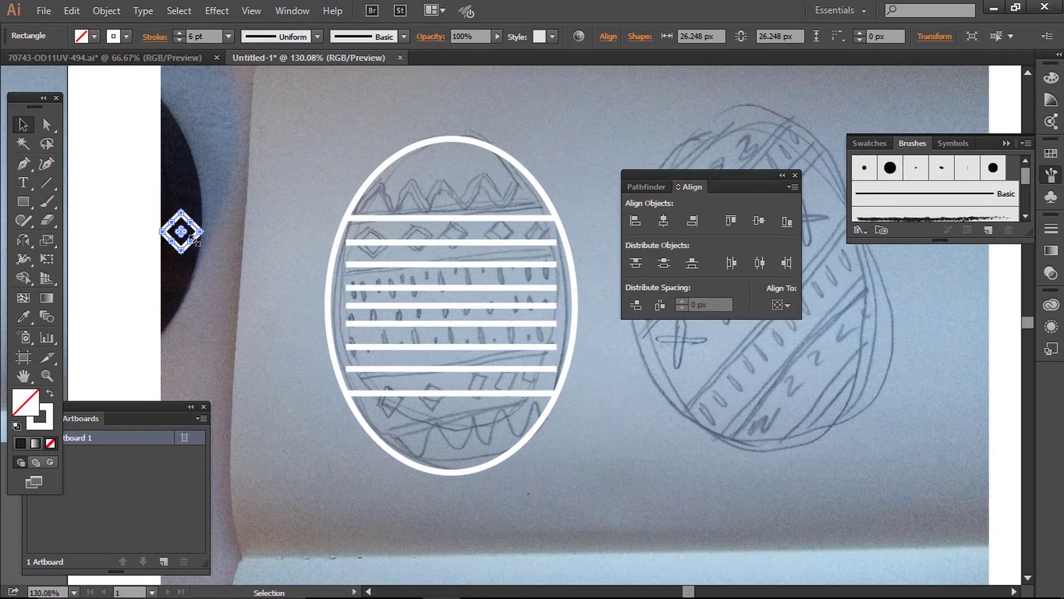
pyautogui.moveTo(194, 240)
pyautogui.mouseDown()
pyautogui.moveTo(186, 234)
pyautogui.moveTo(333, 304)
pyautogui.moveTo(392, 268)
pyautogui.moveTo(386, 249)
pyautogui.mouseUp()
pyautogui.click(206, 239)
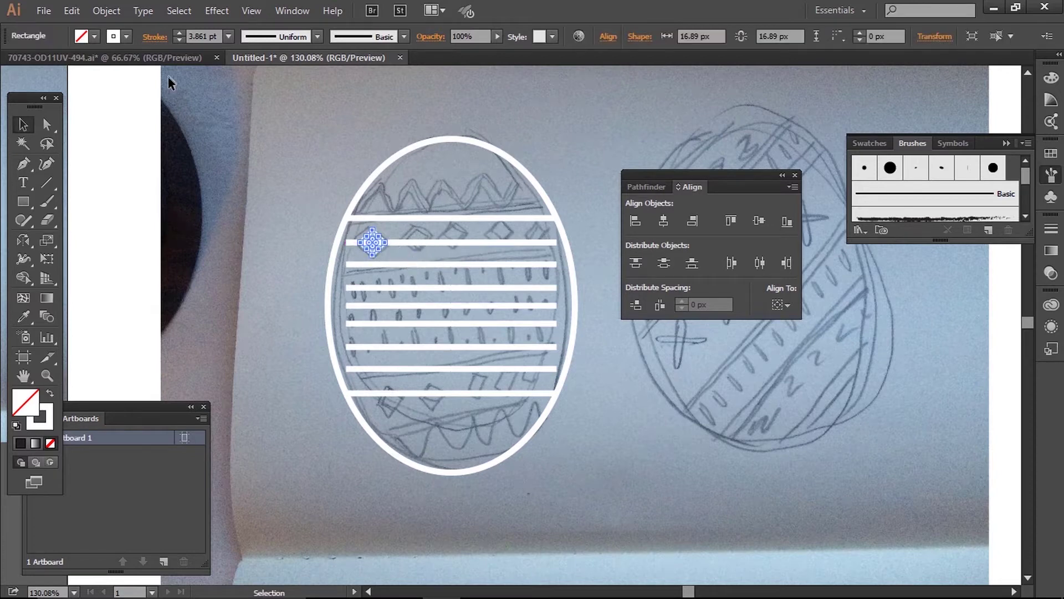
# Set the diamond's stroke to 6 pt with round caps and round corner joins
pyautogui.click(180, 34)
pyautogui.click(180, 34)
pyautogui.click(374, 175)
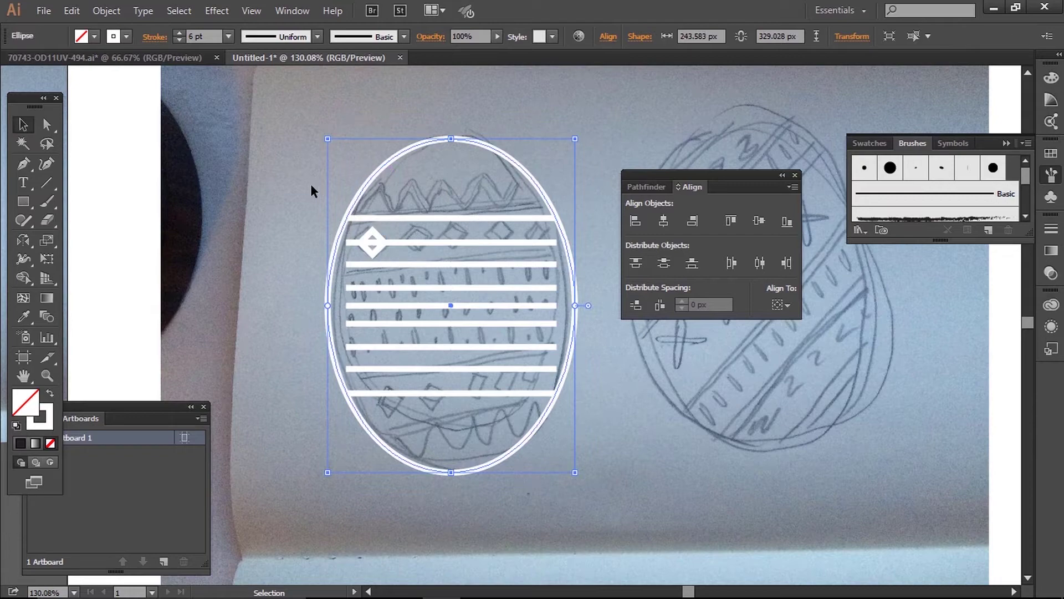
pyautogui.click(372, 243)
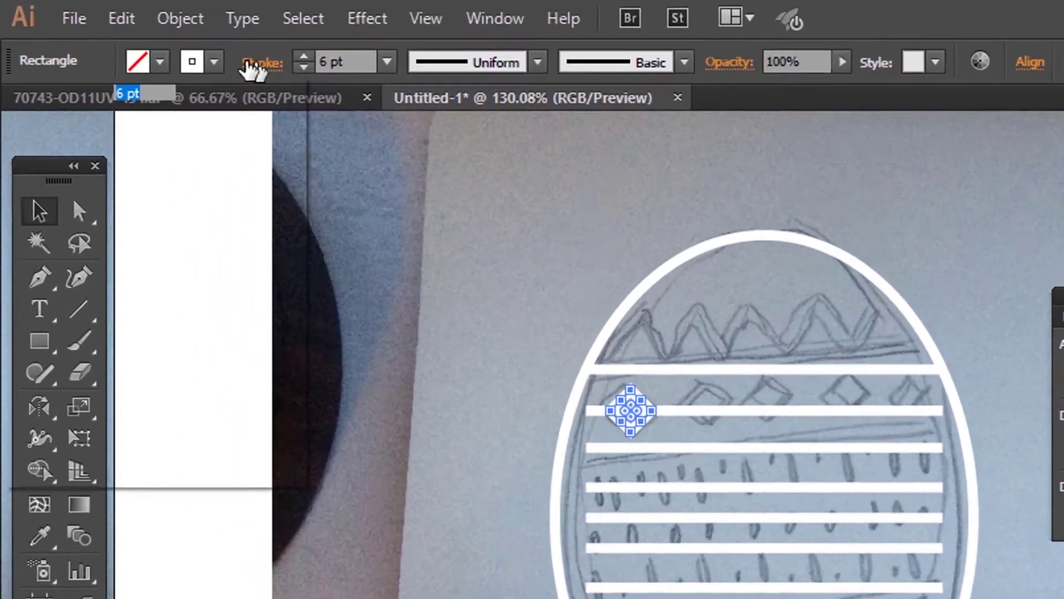
pyautogui.click(155, 36)
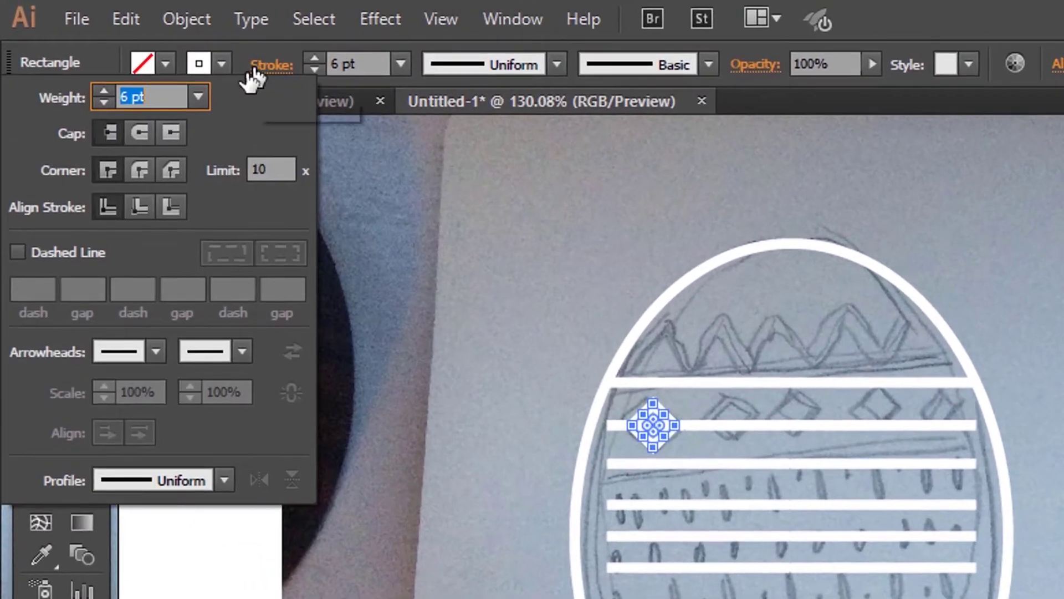
pyautogui.click(139, 133)
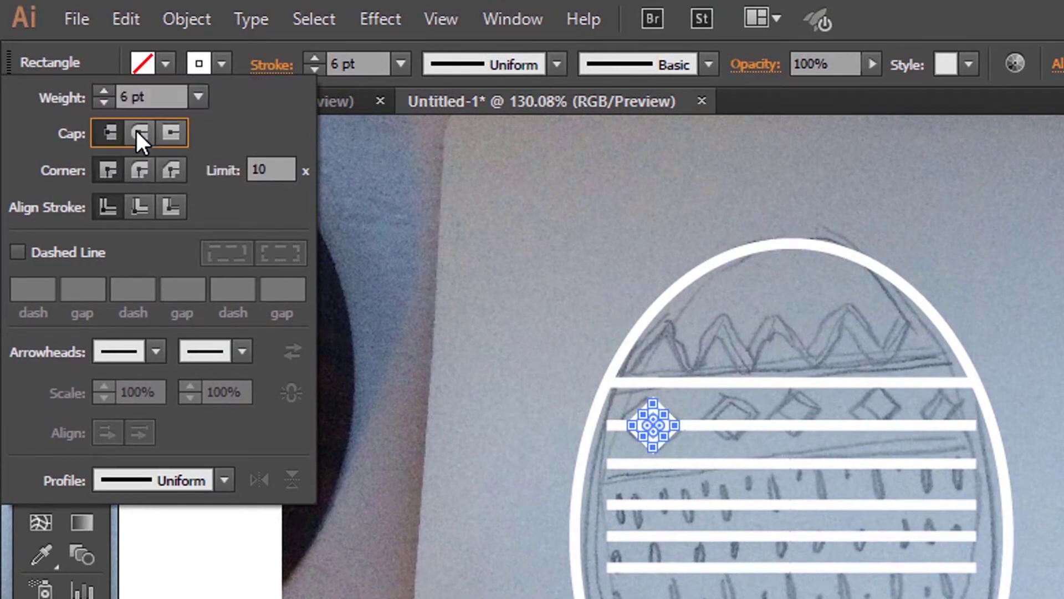
pyautogui.click(138, 167)
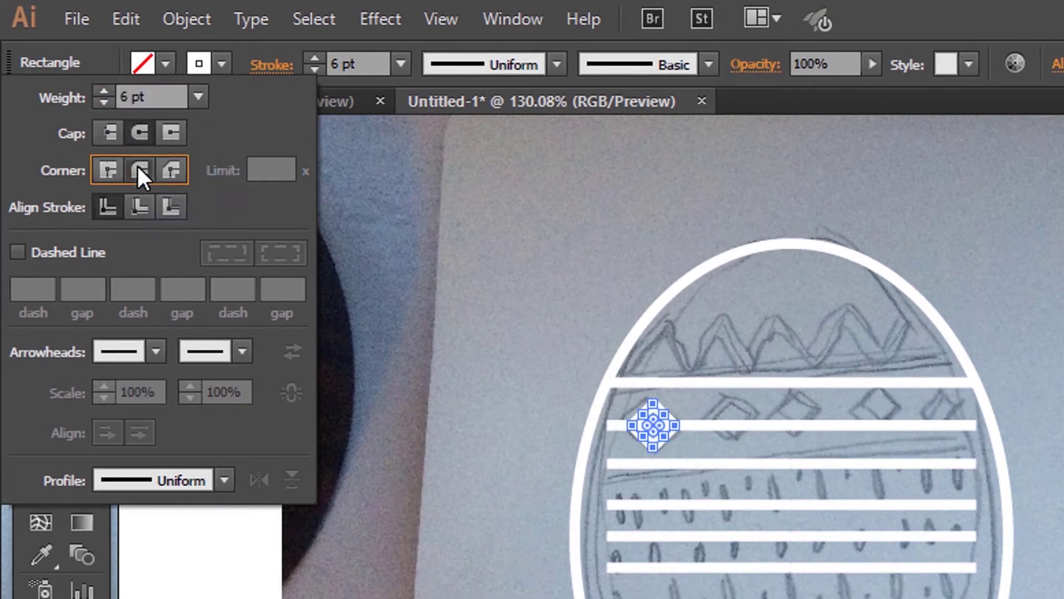
pyautogui.click(622, 388)
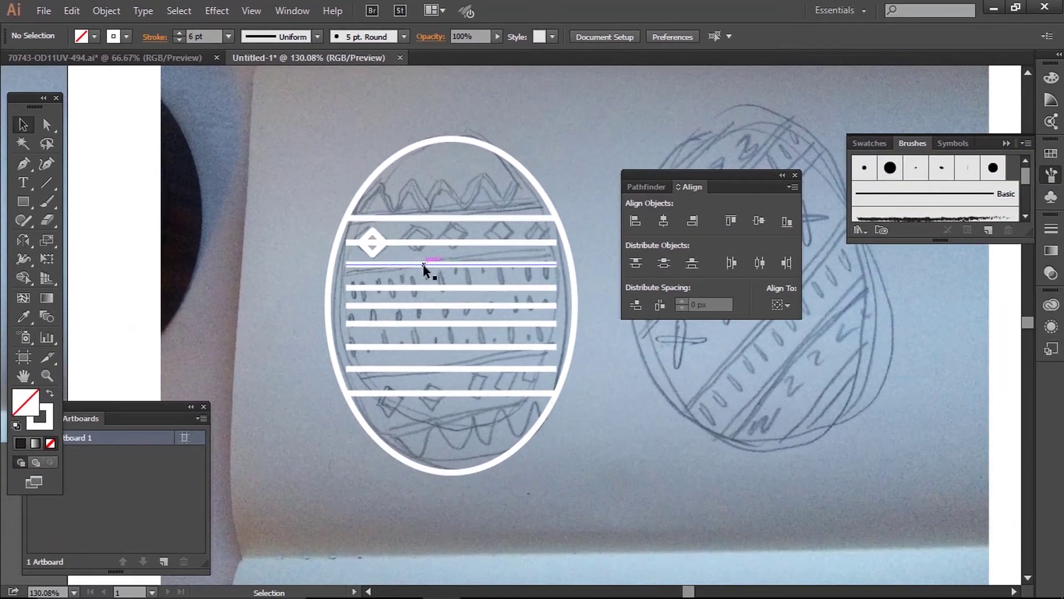
# Move the diamond off the egg into the empty space beside it, and place the brush collection near the top of the egg
pyautogui.moveTo(380, 237); pyautogui.dragTo(264, 237)
pyautogui.click(293, 230)
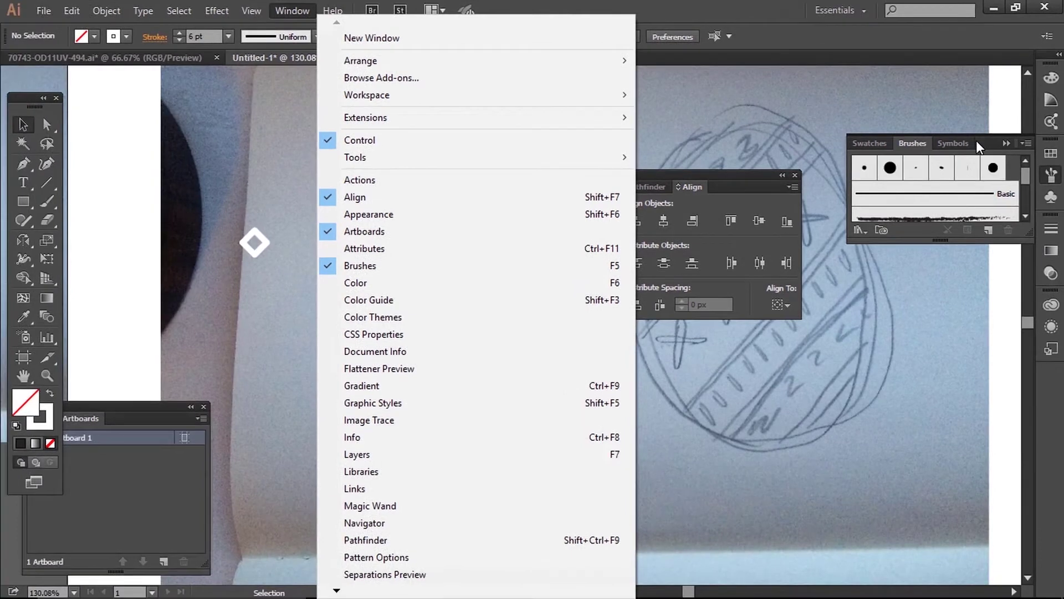
pyautogui.click(952, 186)
pyautogui.moveTo(952, 186); pyautogui.dragTo(625, 137)
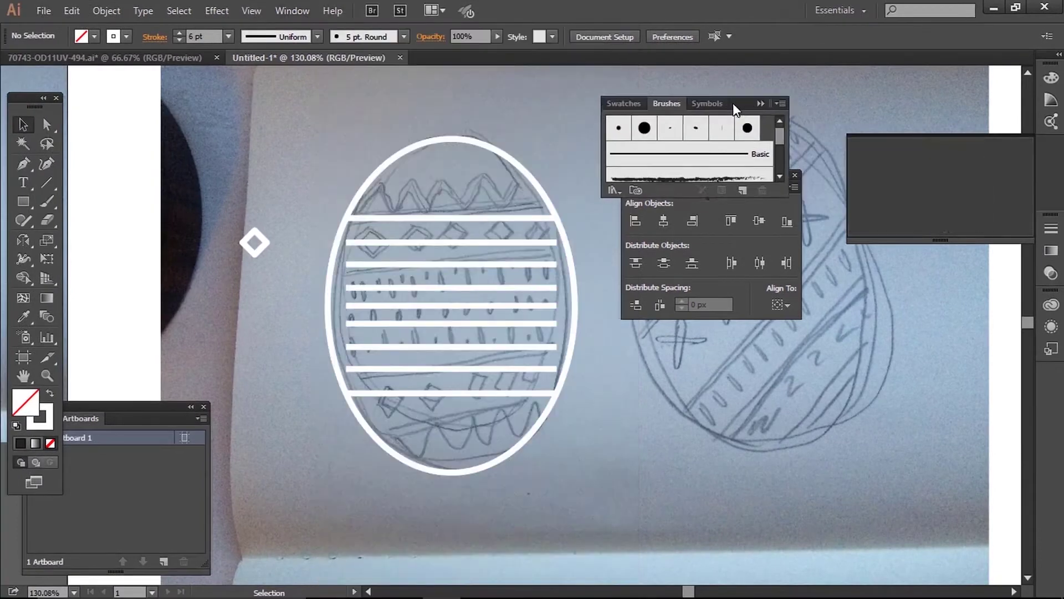
pyautogui.moveTo(733, 104); pyautogui.dragTo(670, 108)
pyautogui.moveTo(720, 154); pyautogui.dragTo(718, 178)
pyautogui.click(709, 165)
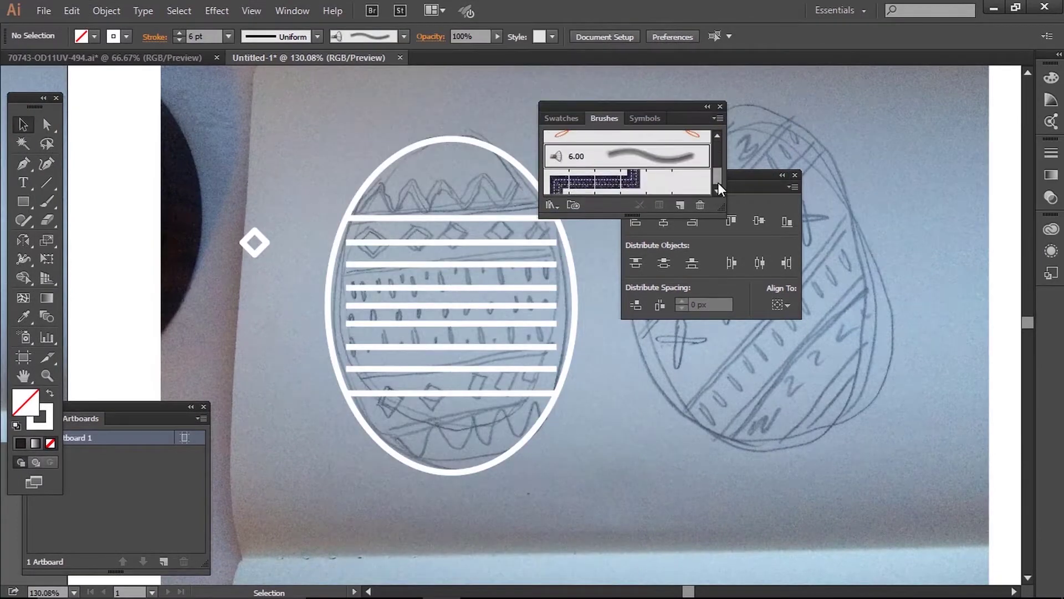
pyautogui.click(261, 244)
pyautogui.click(224, 224)
pyautogui.moveTo(259, 243)
pyautogui.mouseDown()
pyautogui.moveTo(443, 166)
pyautogui.moveTo(625, 179)
pyautogui.mouseUp()
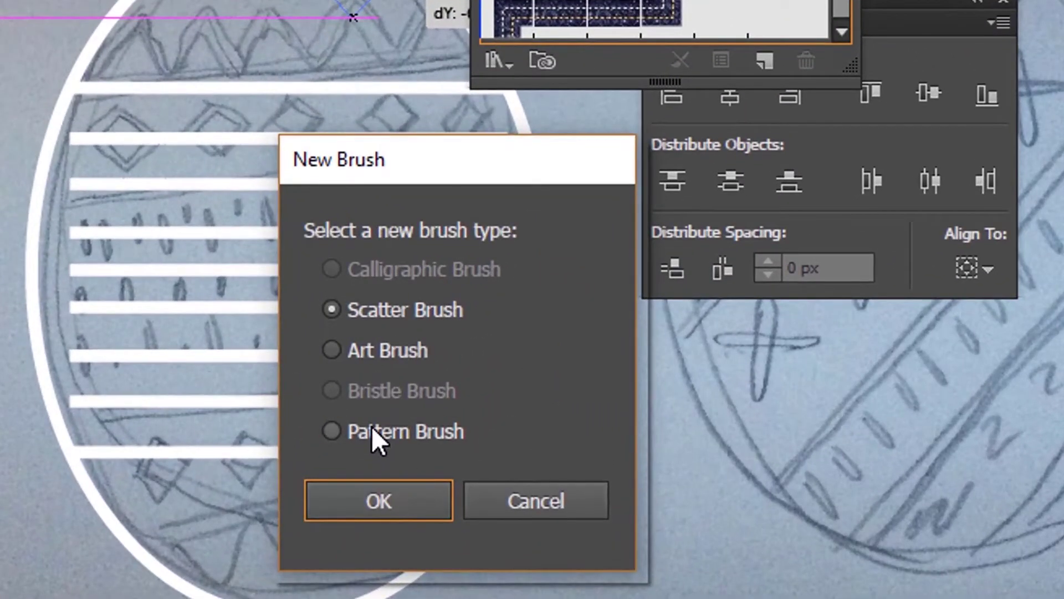
pyautogui.click(373, 438)
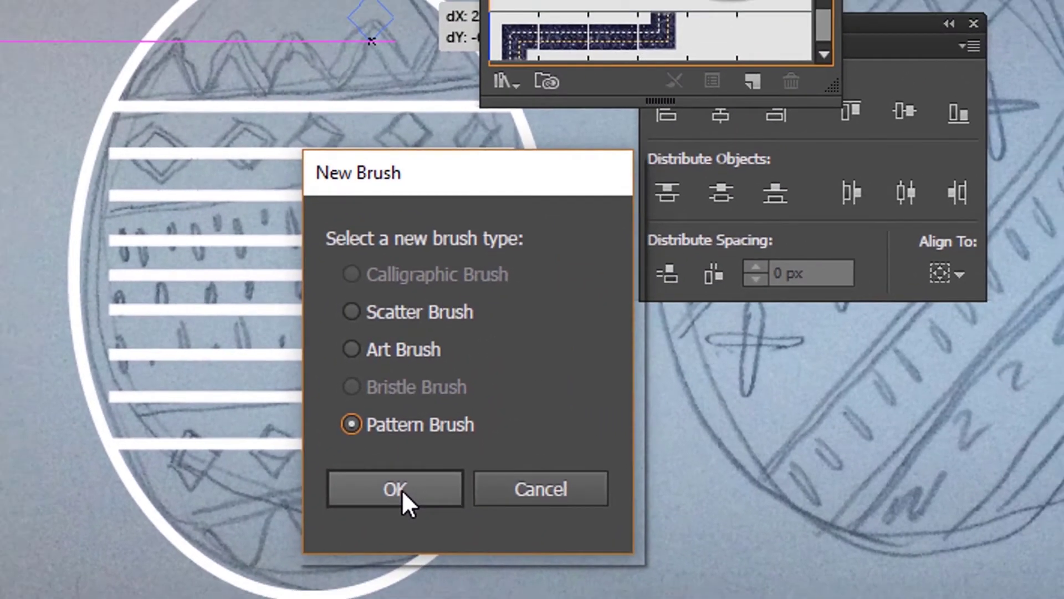
pyautogui.click(385, 503)
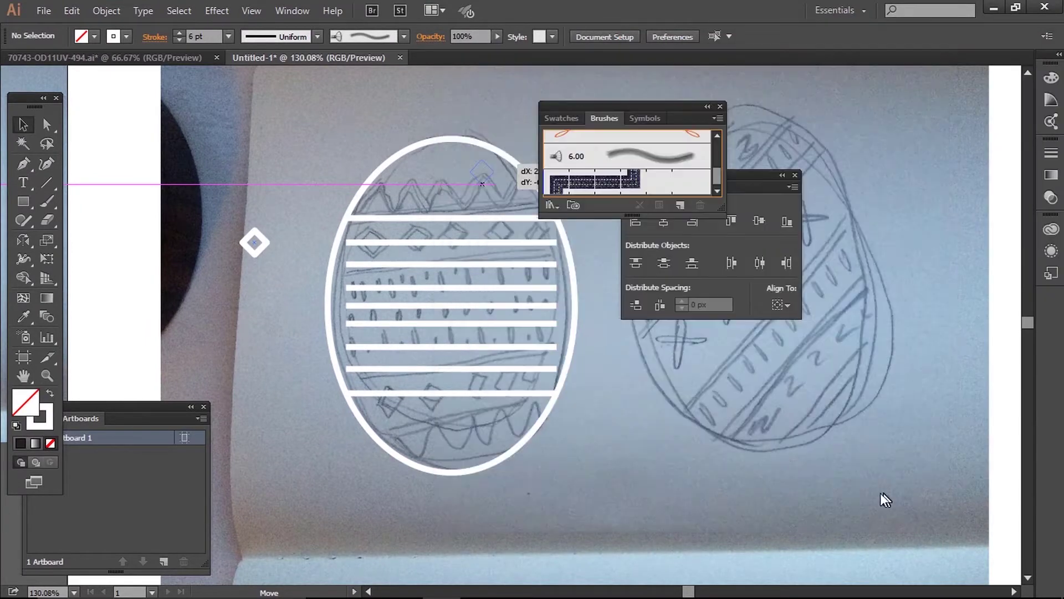
pyautogui.click(880, 494)
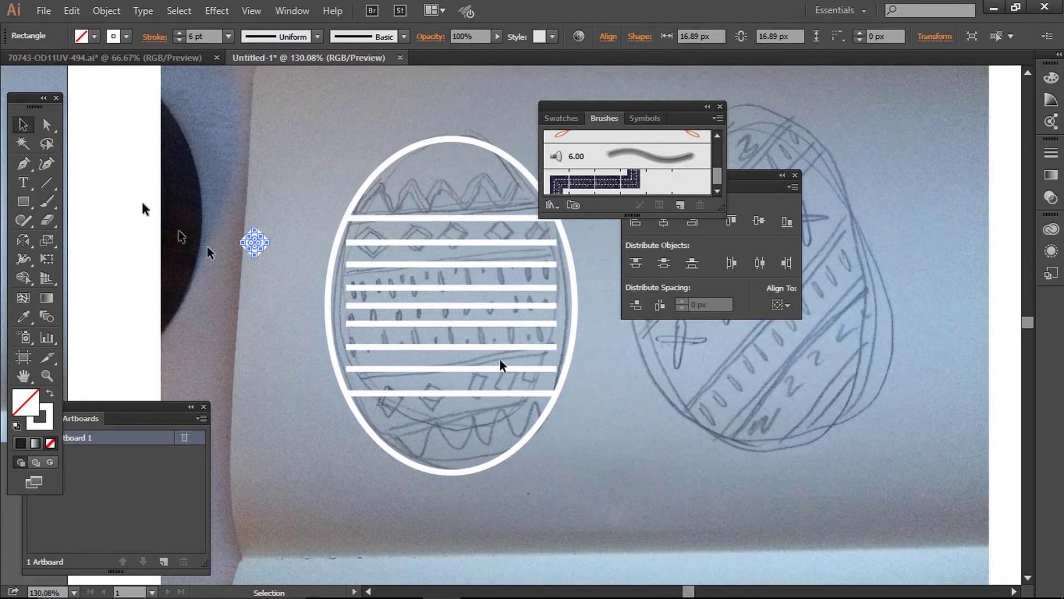
# Change the diamond's stroke color to the muted red cc5e5e
pyautogui.doubleClick(51, 420)
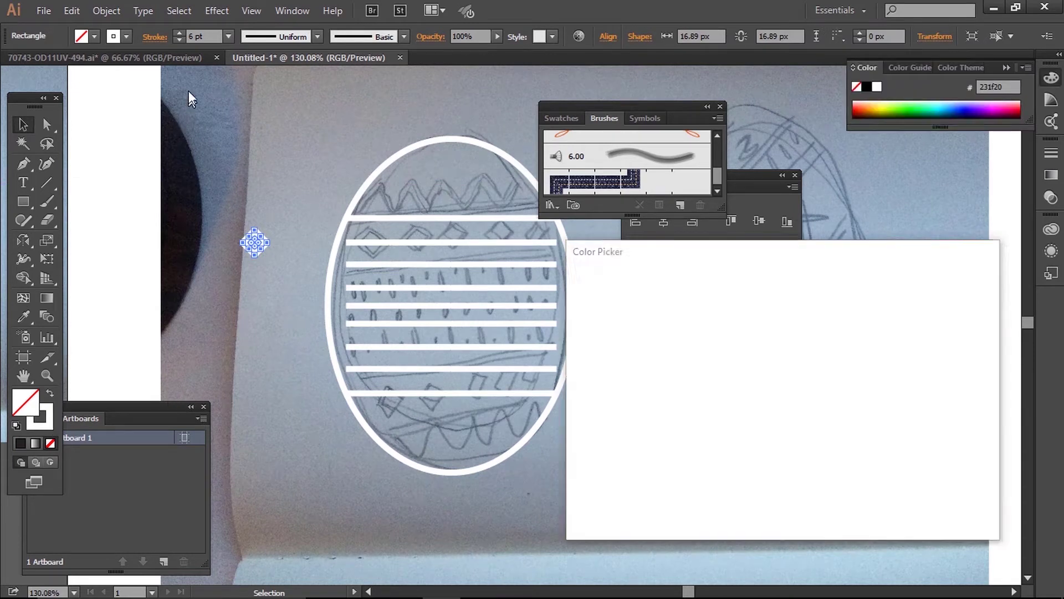
pyautogui.click(685, 333)
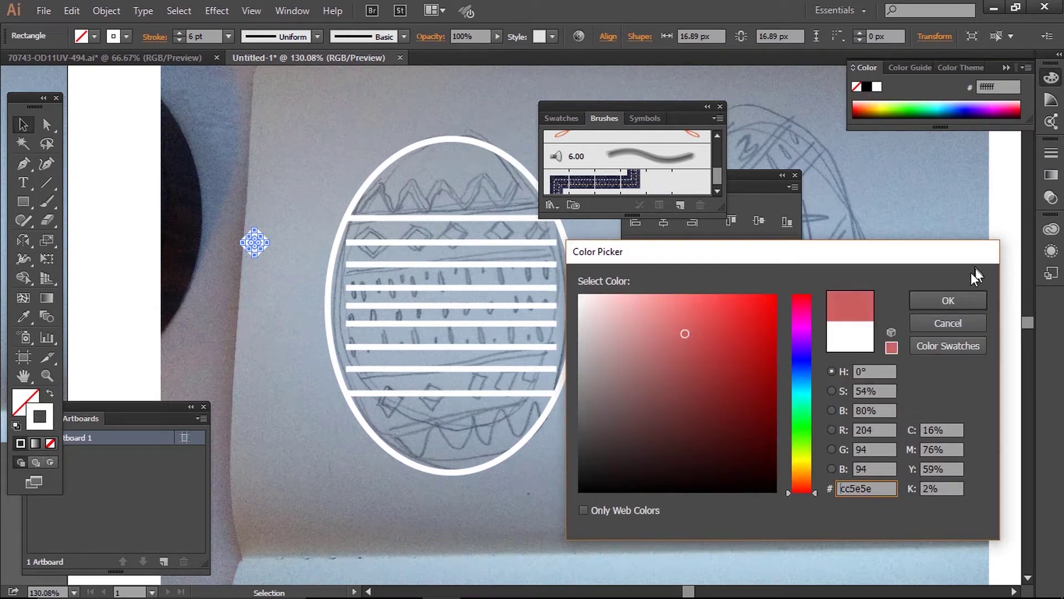
pyautogui.click(948, 300)
pyautogui.click(288, 207)
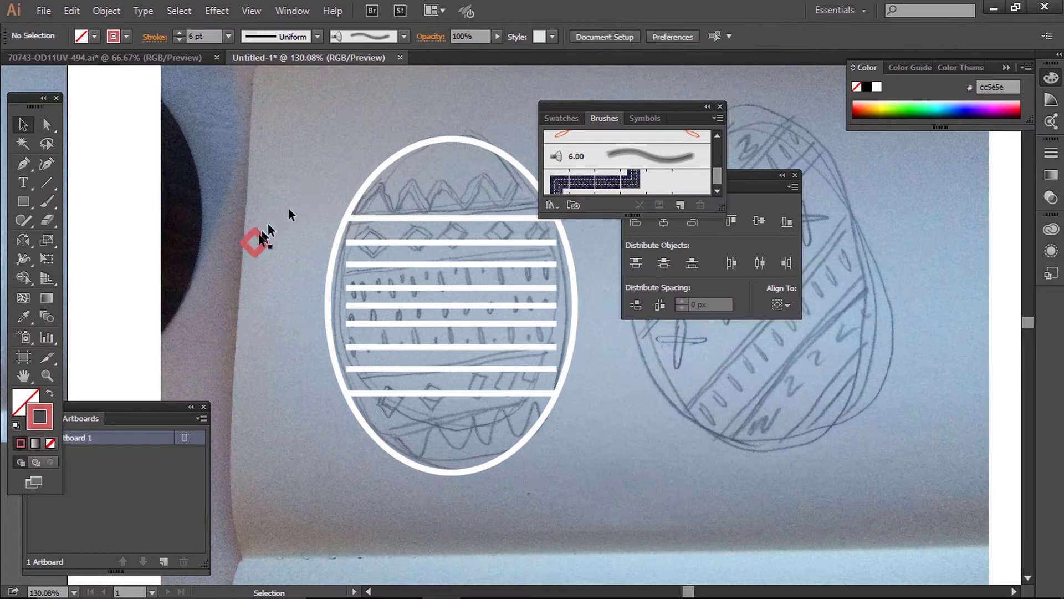
# Create a pattern brush from the red diamond with 50% spacing and apply it to the egg's second line
pyautogui.moveTo(291, 224)
pyautogui.mouseDown()
pyautogui.moveTo(570, 191)
pyautogui.moveTo(623, 175)
pyautogui.moveTo(654, 182)
pyautogui.mouseUp()
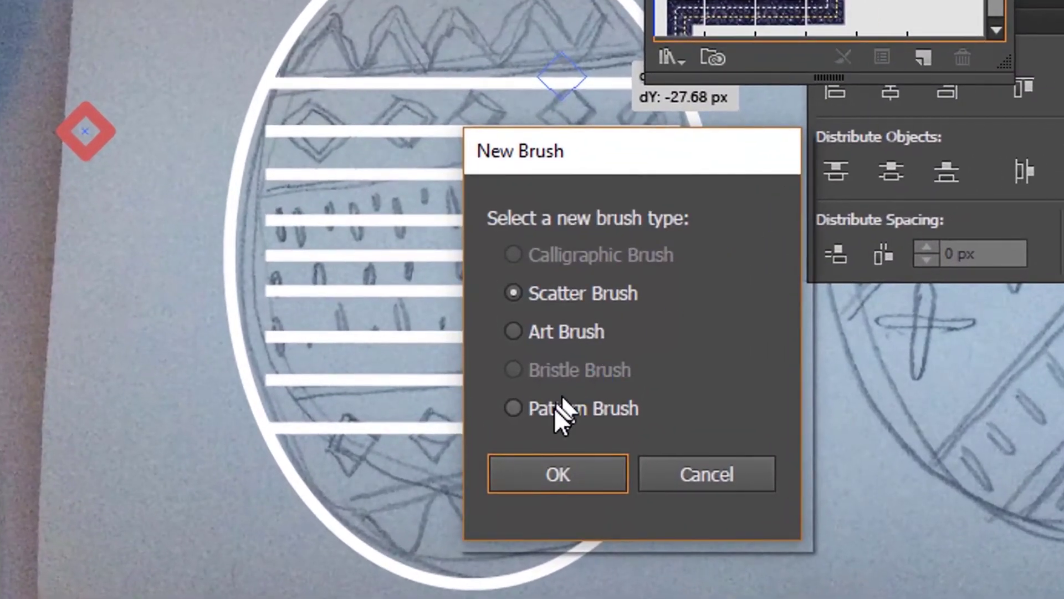
pyautogui.click(558, 410)
pyautogui.click(557, 474)
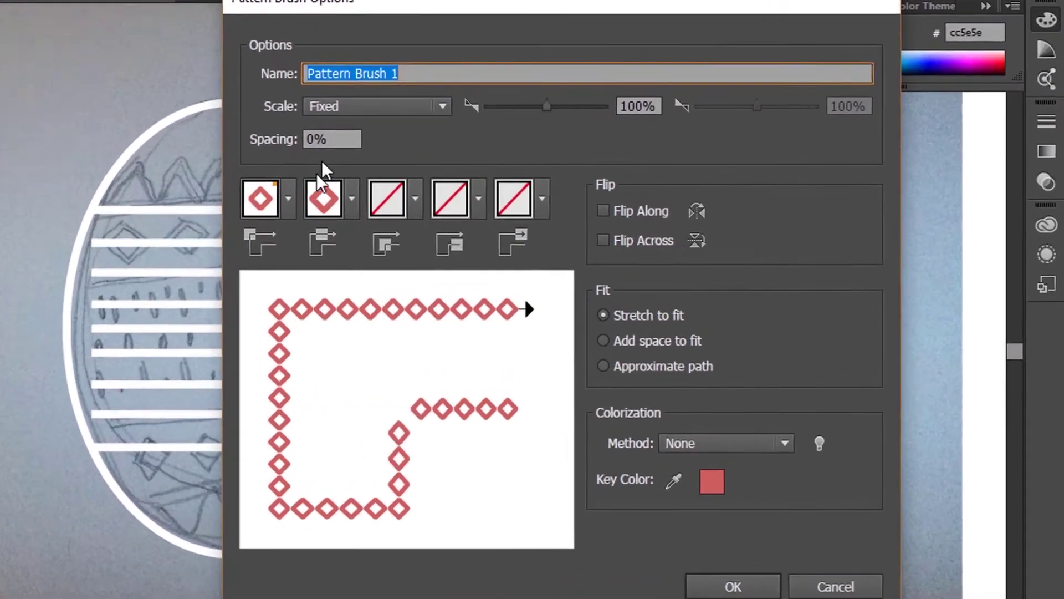
pyautogui.doubleClick(510, 163)
pyautogui.write('50')
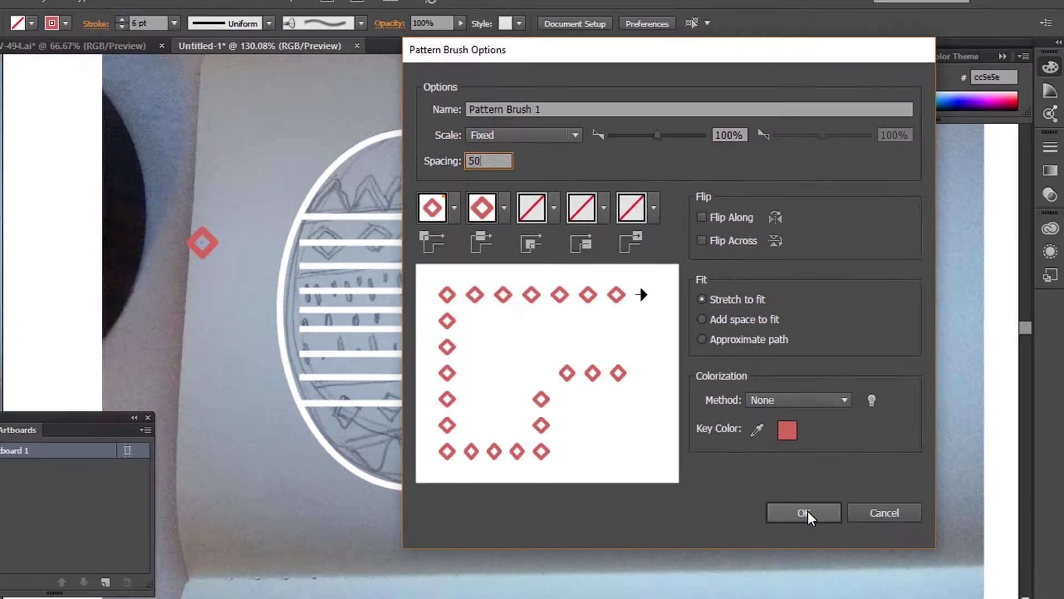
pyautogui.click(805, 511)
pyautogui.click(388, 243)
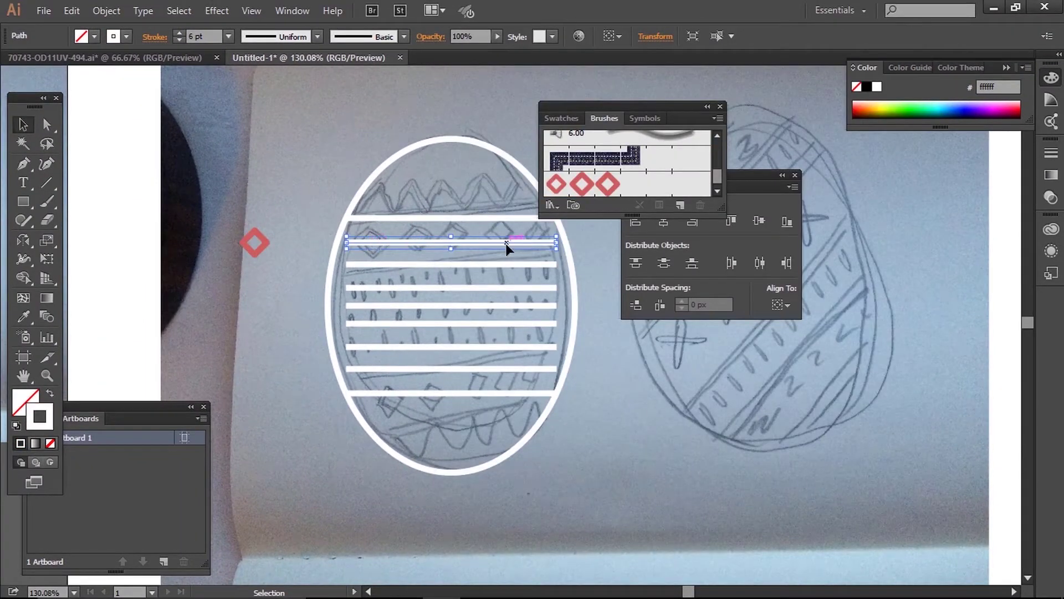
pyautogui.click(609, 186)
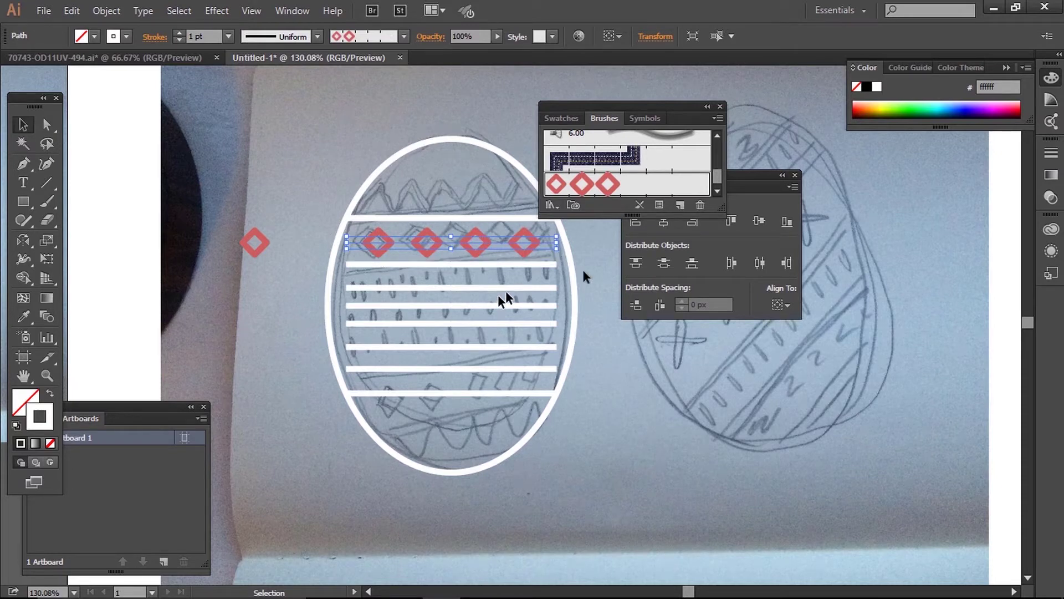
# Try 30% and 100% spacing for the diamond pattern brush, then settle on 10% spacing and 87% scale
pyautogui.doubleClick(582, 189)
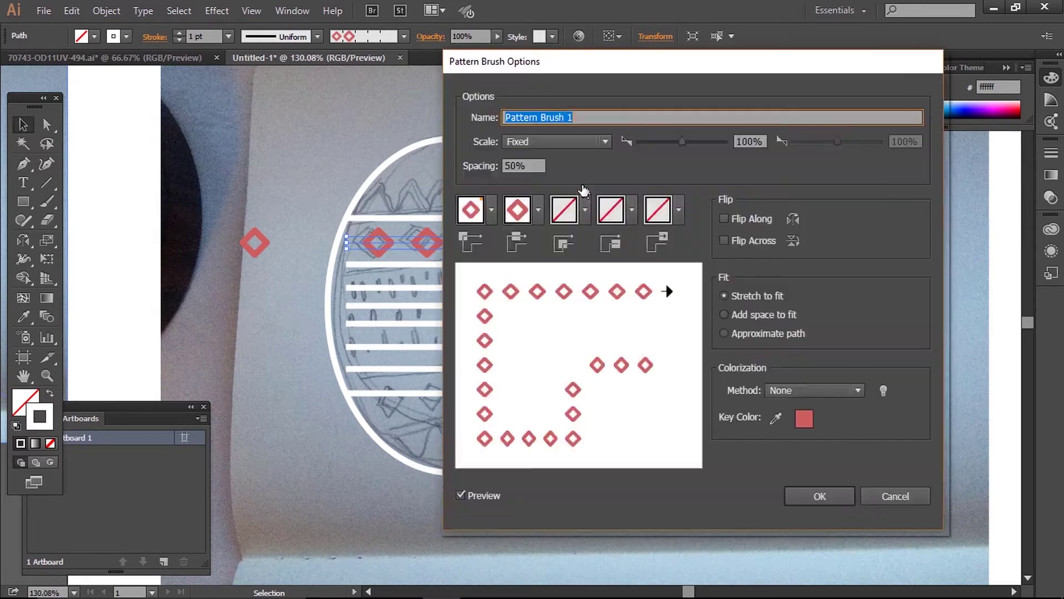
pyautogui.moveTo(546, 77)
pyautogui.mouseDown()
pyautogui.moveTo(679, 159)
pyautogui.moveTo(720, 143)
pyautogui.mouseUp()
pyautogui.click(712, 230)
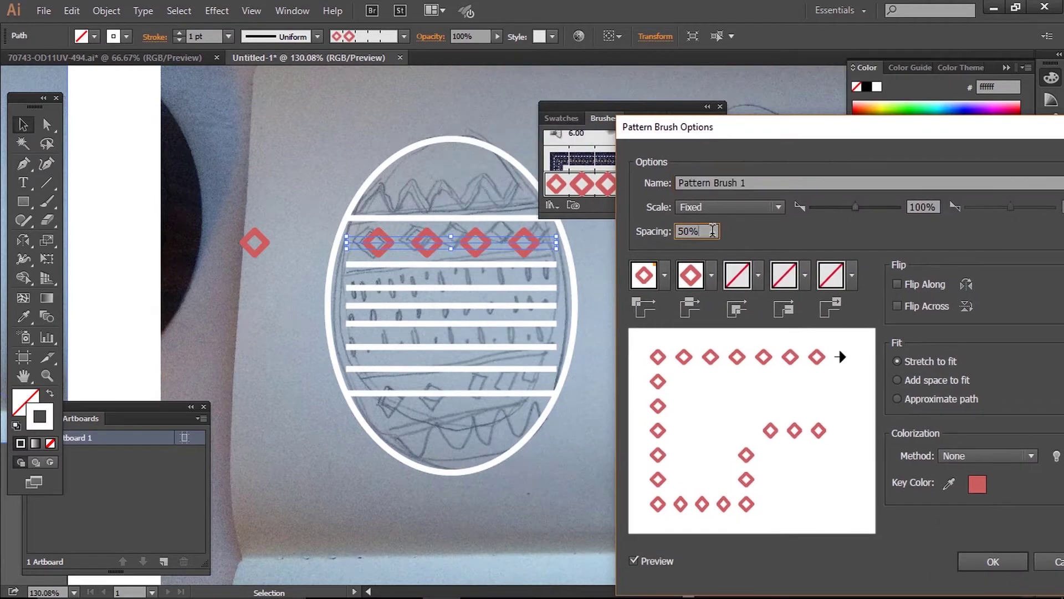
pyautogui.write('30')
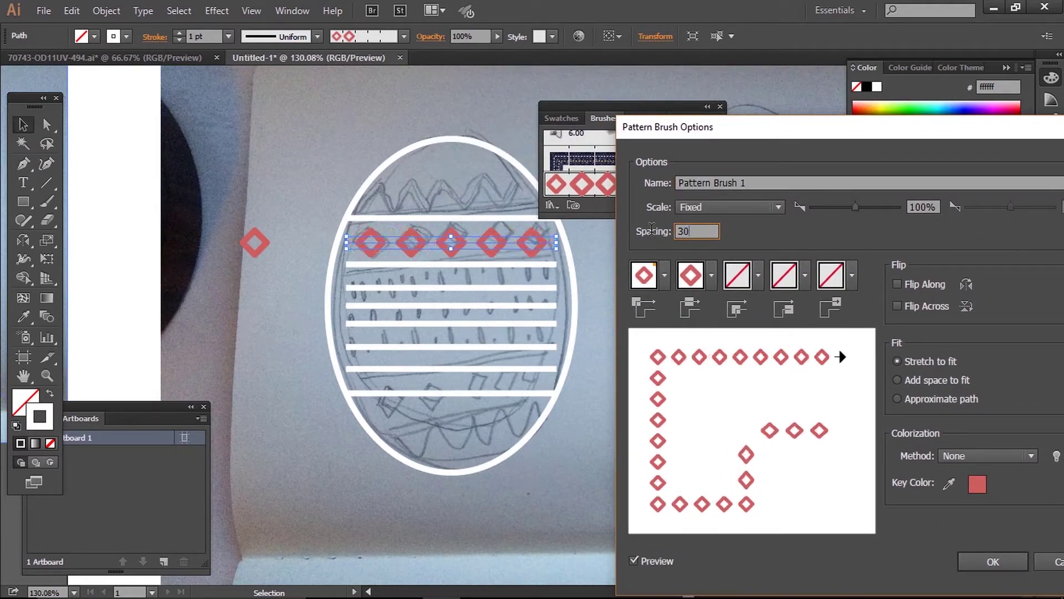
pyautogui.press('BackSpace')
pyautogui.press('BackSpace')
pyautogui.write('100')
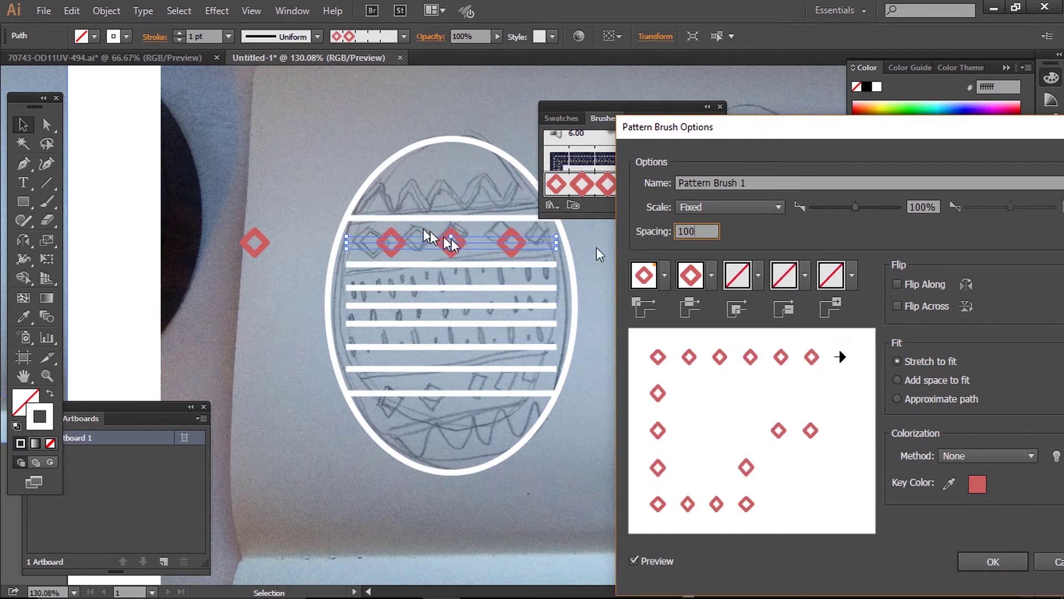
pyautogui.press('BackSpace')
pyautogui.press('BackSpace')
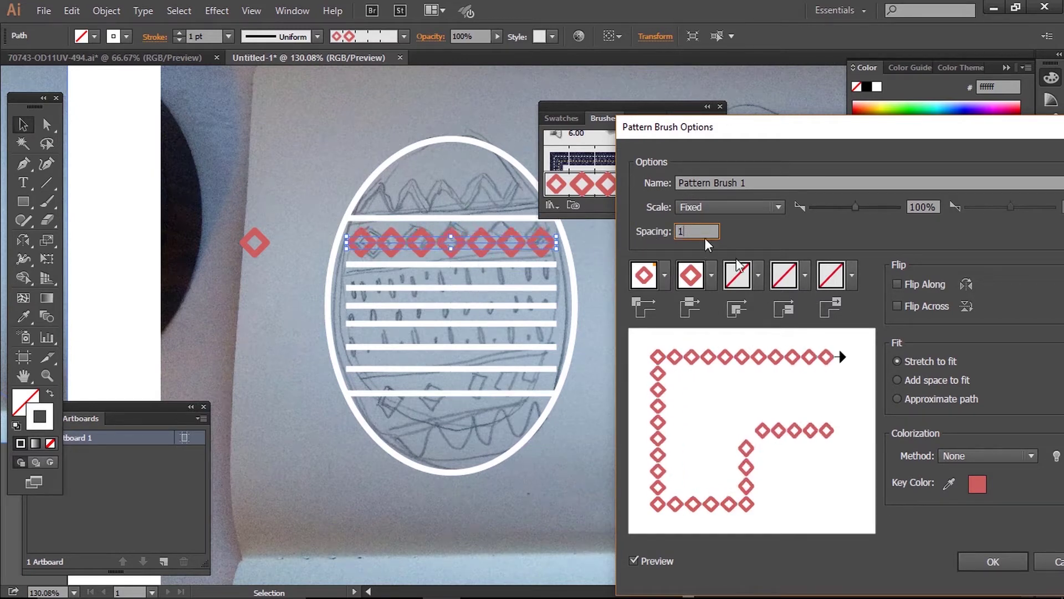
pyautogui.write('0')
pyautogui.moveTo(856, 207); pyautogui.dragTo(849, 208)
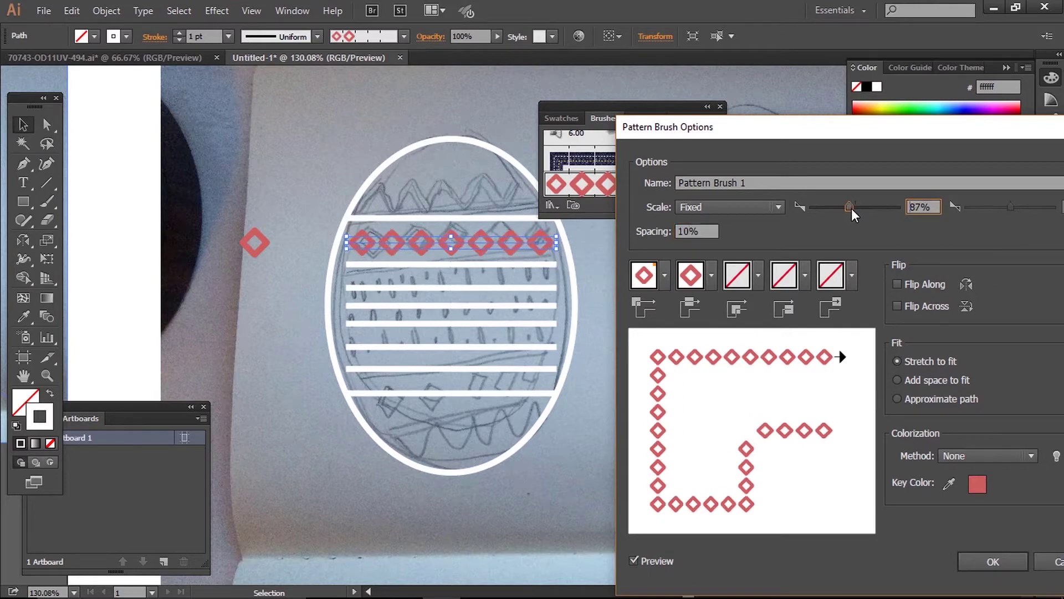
pyautogui.moveTo(873, 122); pyautogui.dragTo(813, 68)
pyautogui.click(930, 502)
pyautogui.click(594, 328)
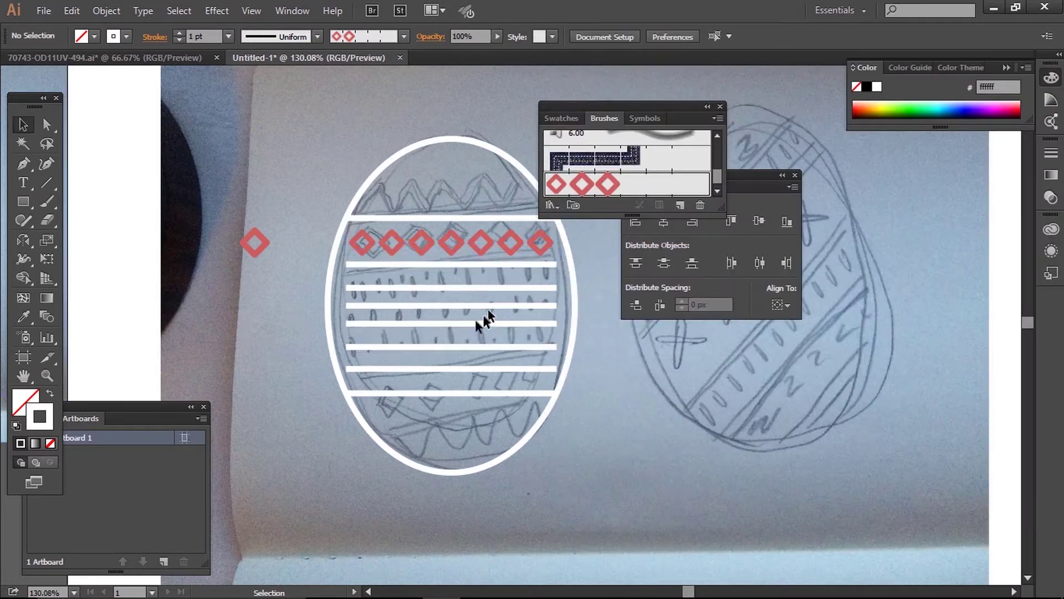
# Copy the diamond brush styling from the egg's second line to its second-lowest line with the Eyedropper
pyautogui.click(455, 368)
pyautogui.click(25, 318)
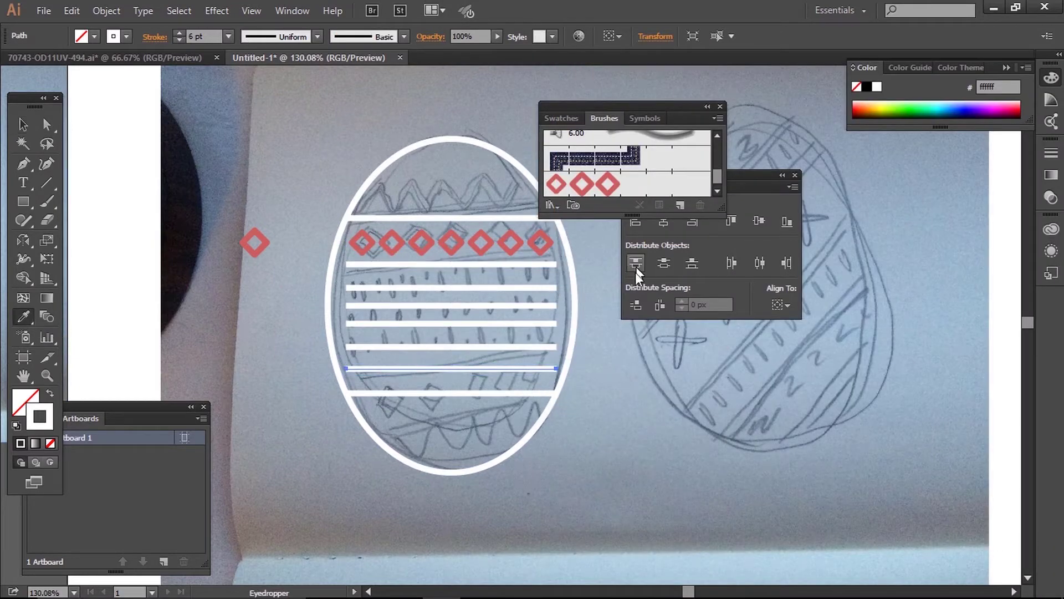
pyautogui.click(524, 239)
# Extend both ends of the upper and lower diamond lines outward to just inside the egg outline
pyautogui.press('a')
pyautogui.click(554, 243)
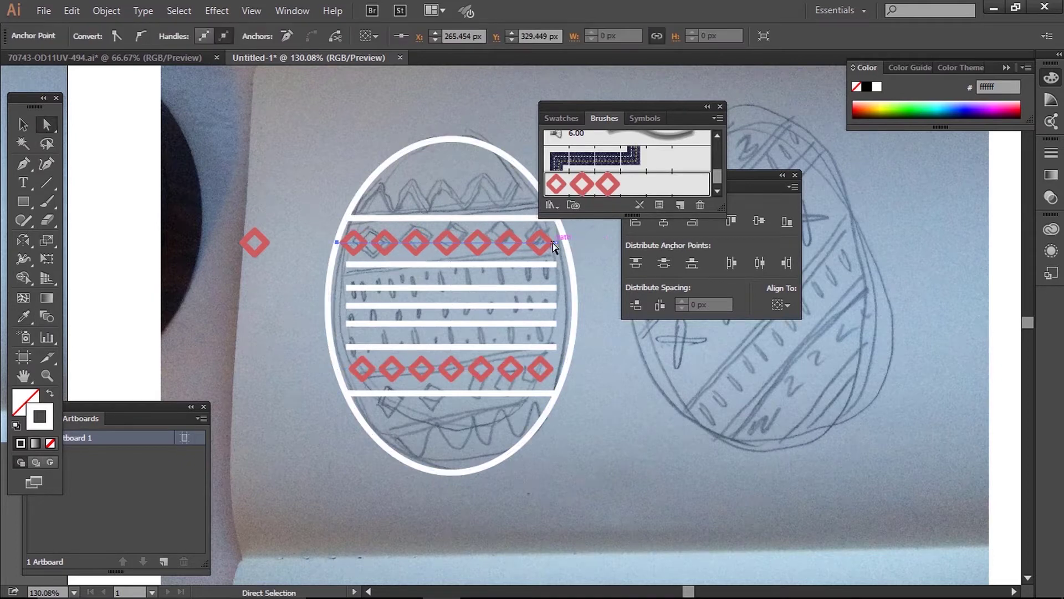
pyautogui.moveTo(554, 243); pyautogui.dragTo(563, 242)
pyautogui.moveTo(554, 368); pyautogui.dragTo(563, 369)
pyautogui.moveTo(349, 369); pyautogui.dragTo(338, 369)
# Extend both ends of the third line from the top and the third from the bottom to meet the egg outline
pyautogui.moveTo(347, 264); pyautogui.dragTo(331, 263)
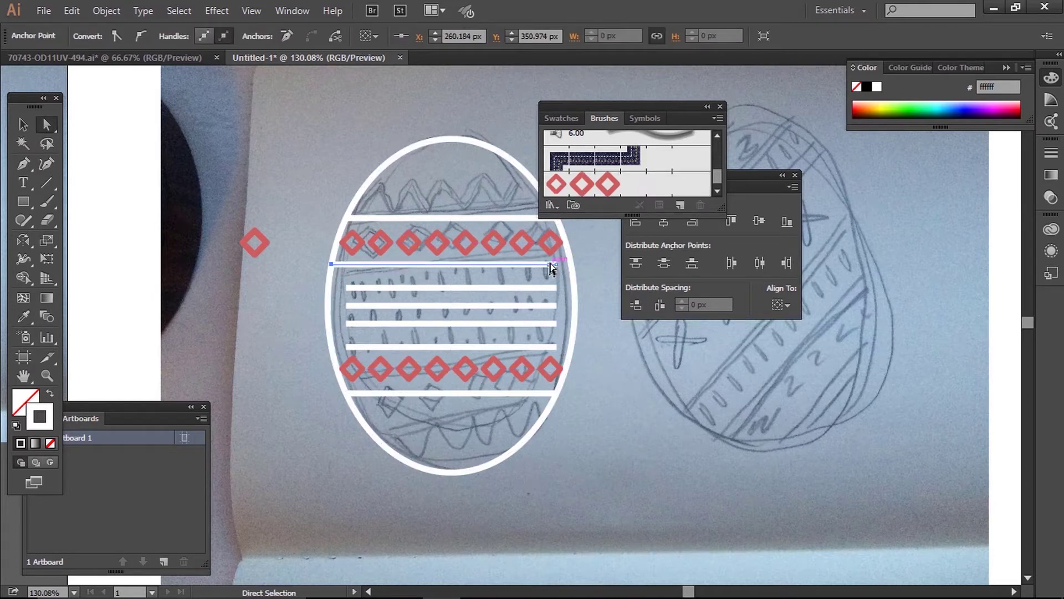
pyautogui.moveTo(555, 263); pyautogui.dragTo(570, 264)
pyautogui.moveTo(347, 347); pyautogui.dragTo(331, 347)
pyautogui.moveTo(555, 346); pyautogui.dragTo(571, 348)
pyautogui.click(23, 125)
pyautogui.click(215, 295)
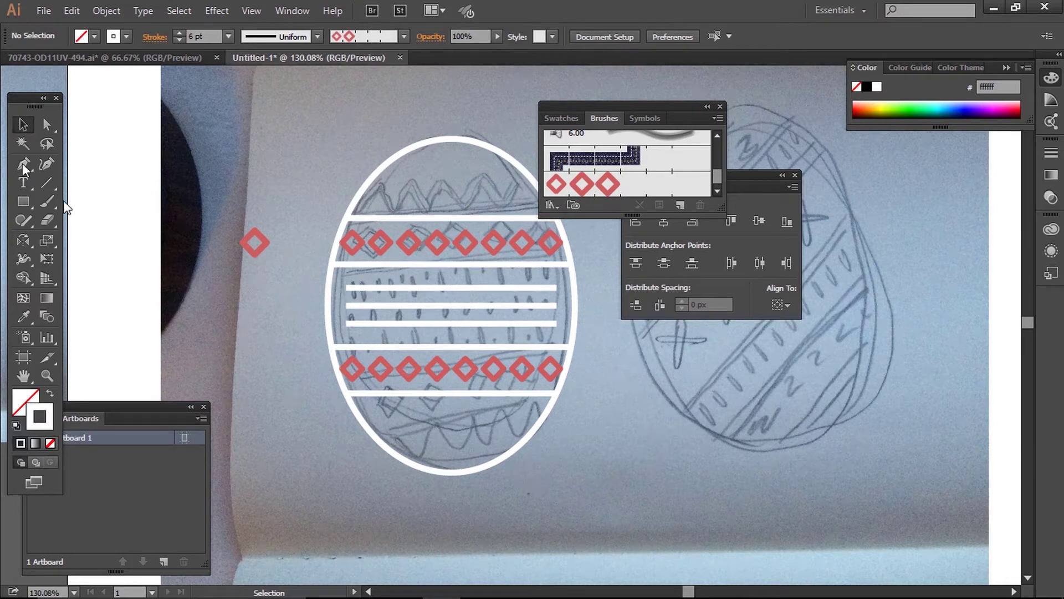
# Draw a short vertical line outside the egg, below the loose diamond, and copy the diamond's red stroke styling onto it
pyautogui.moveTo(212, 306); pyautogui.dragTo(213, 320)
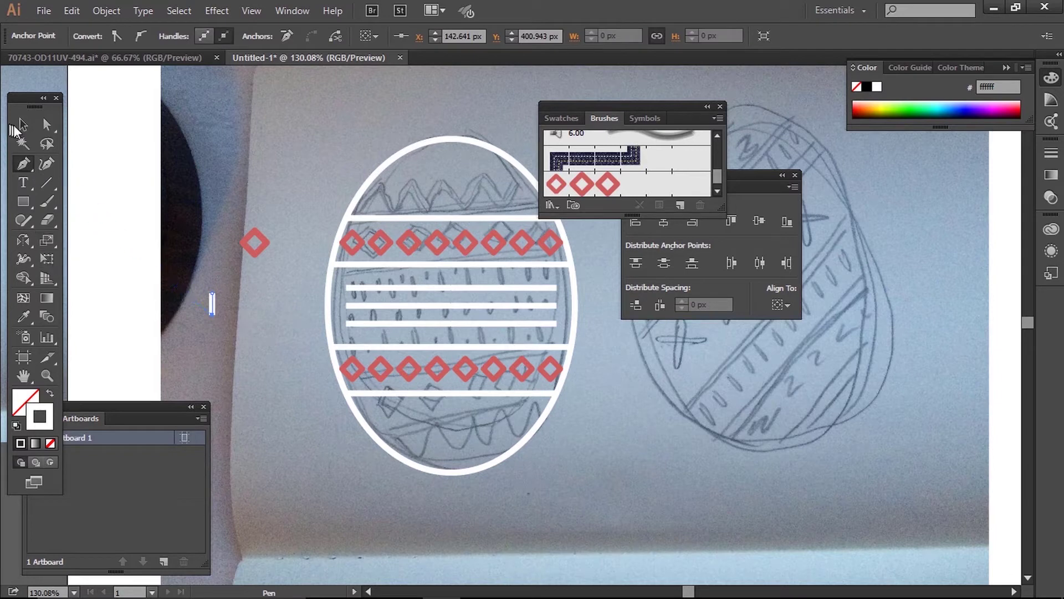
pyautogui.click(23, 124)
pyautogui.click(22, 316)
pyautogui.click(261, 244)
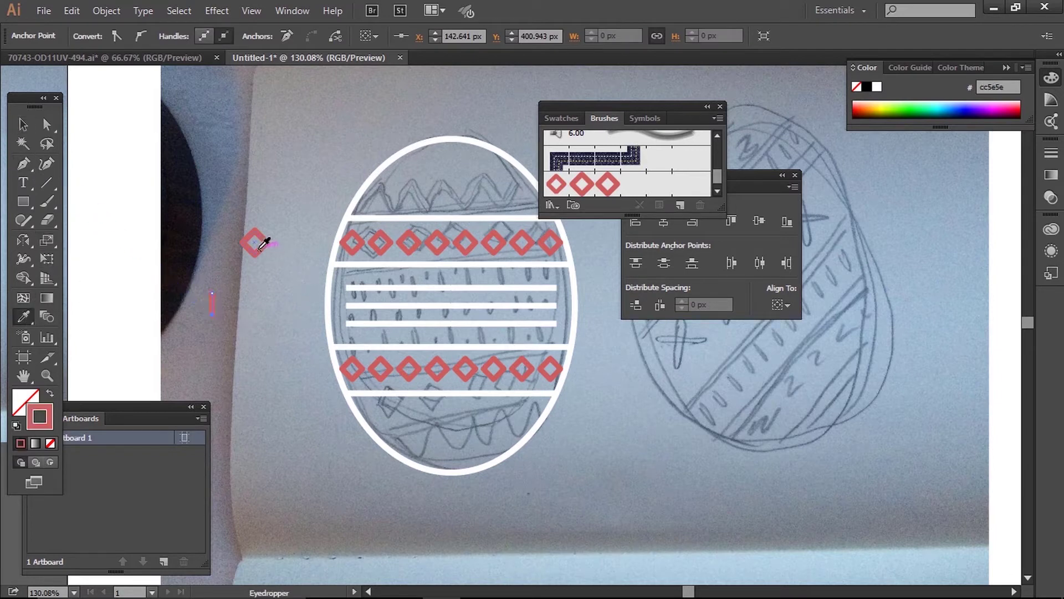
# Place a shorter copy of the red vertical dash just beside it and give it a 6 pt stroke
pyautogui.click(23, 124)
pyautogui.click(205, 274)
pyautogui.moveTo(215, 308); pyautogui.dragTo(231, 301)
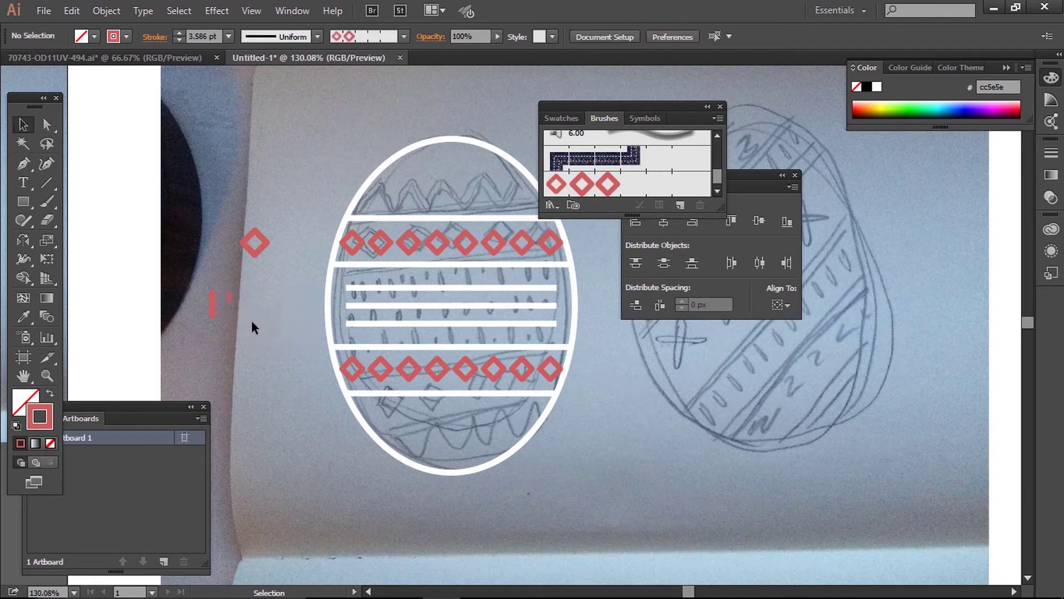
pyautogui.click(228, 298)
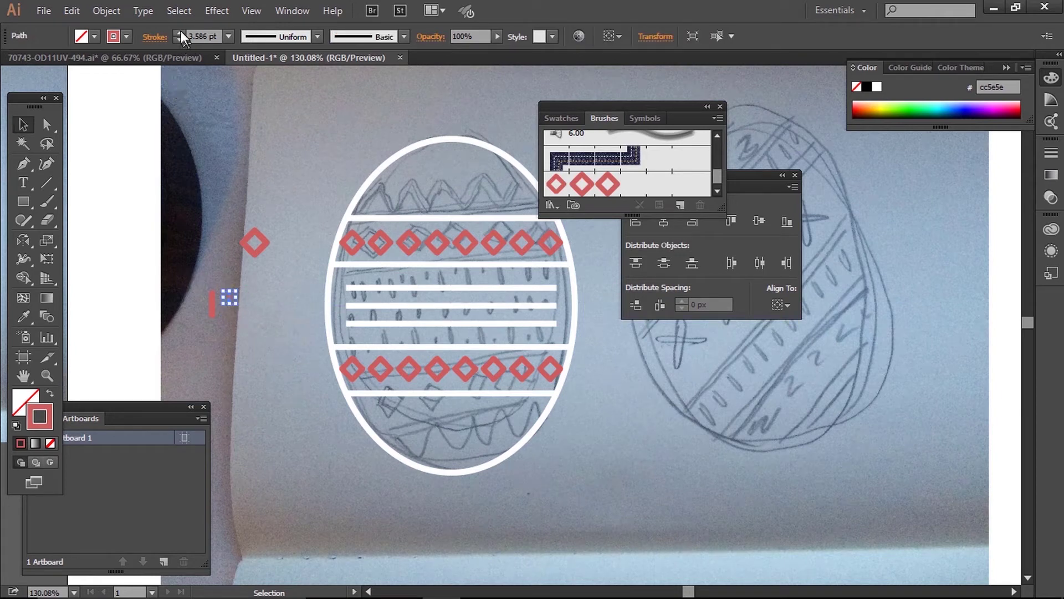
pyautogui.click(216, 157)
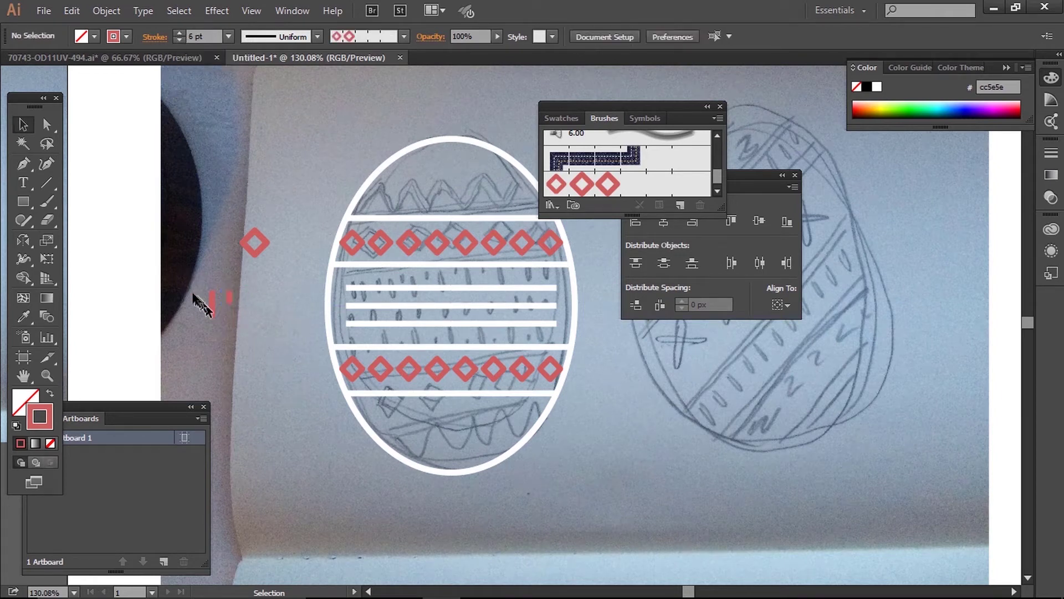
# Give both red dashes round stroke caps
pyautogui.moveTo(194, 284); pyautogui.dragTo(260, 363)
pyautogui.click(152, 37)
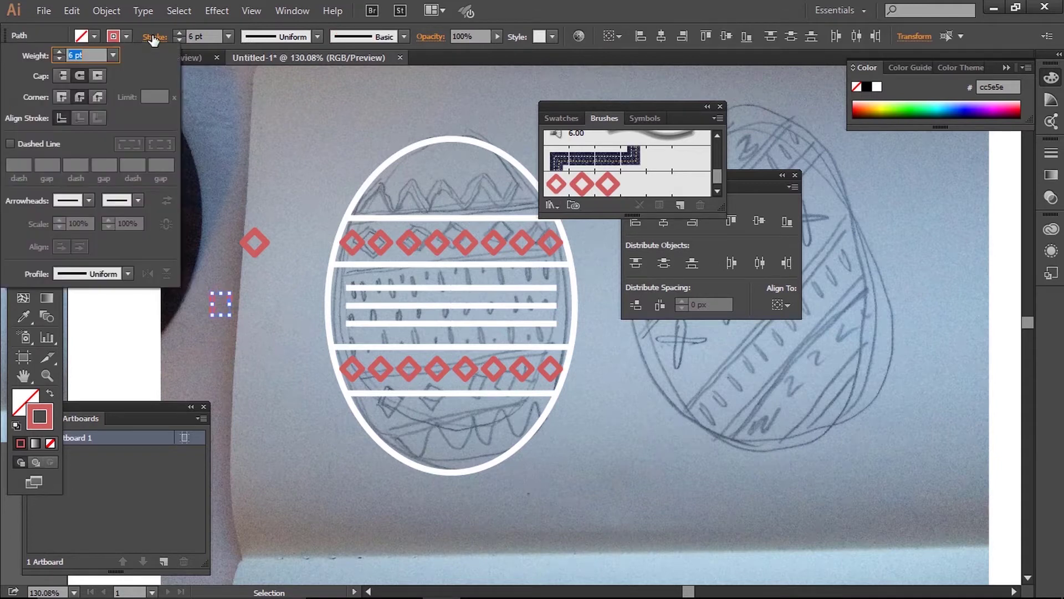
pyautogui.click(76, 75)
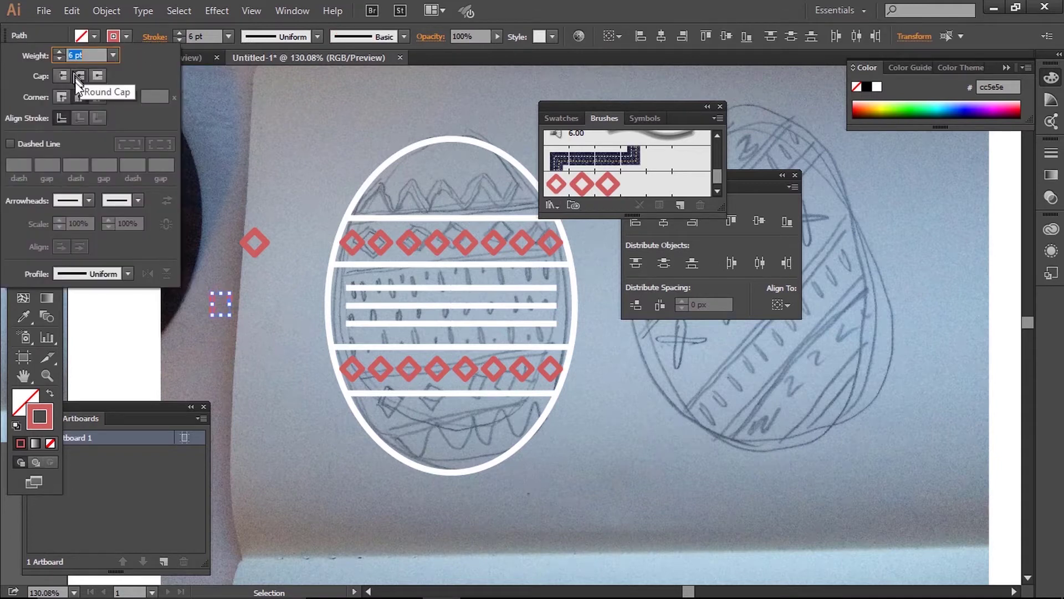
pyautogui.click(274, 183)
# Create a pattern brush from the long and short red dashes with 100% spacing
pyautogui.moveTo(197, 266); pyautogui.dragTo(244, 347)
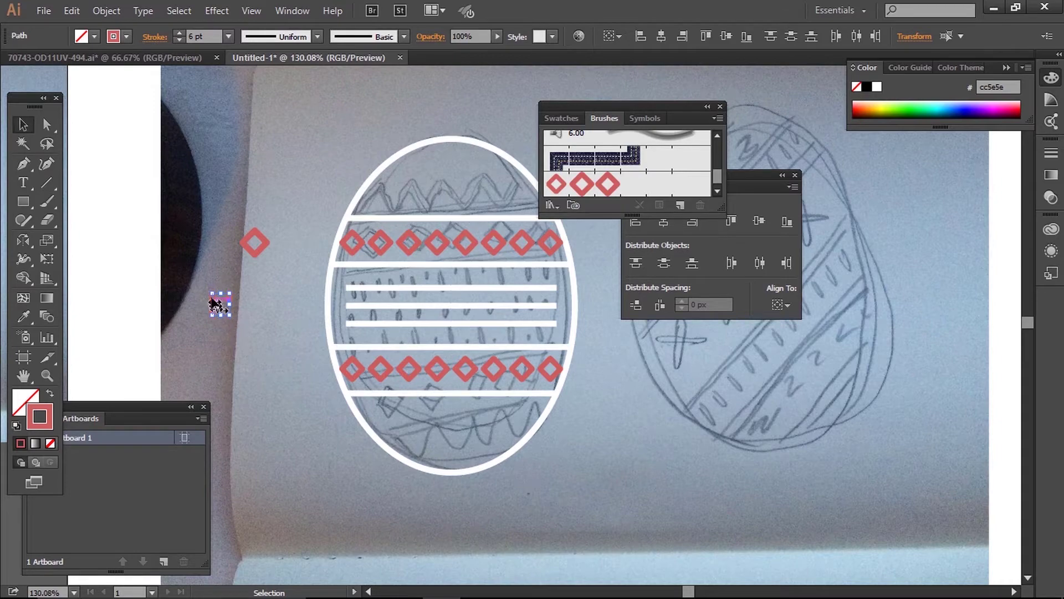
pyautogui.moveTo(214, 304); pyautogui.dragTo(218, 304)
pyautogui.hotkey('ctrl', '+')
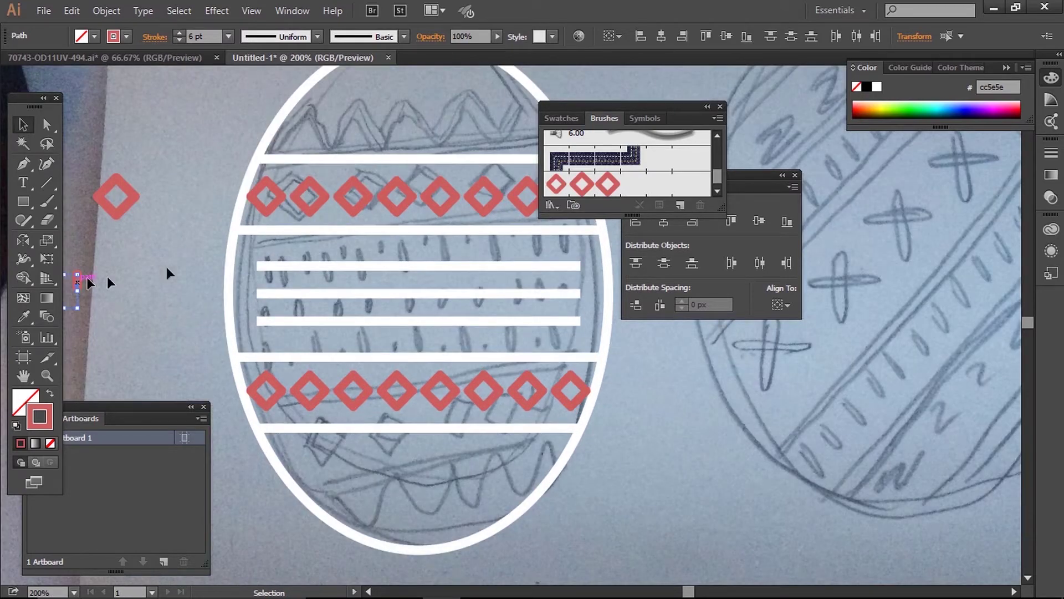
pyautogui.moveTo(78, 281)
pyautogui.mouseDown()
pyautogui.moveTo(574, 245)
pyautogui.moveTo(681, 181)
pyautogui.moveTo(569, 184)
pyautogui.mouseUp()
pyautogui.click(506, 436)
pyautogui.write('100')
pyautogui.click(933, 508)
pyautogui.hotkey('ctrl', '-')
pyautogui.hotkey('ctrl', '-')
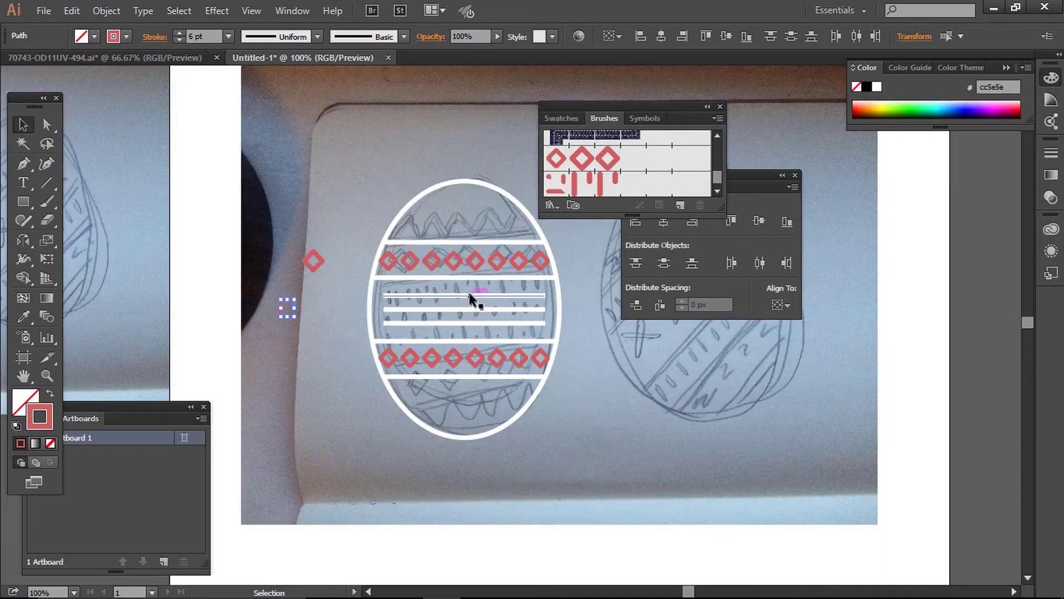
# Apply the dash pattern brush to the lines directly above and below the egg's middle line
pyautogui.click(470, 295)
pyautogui.click(605, 183)
pyautogui.click(493, 317)
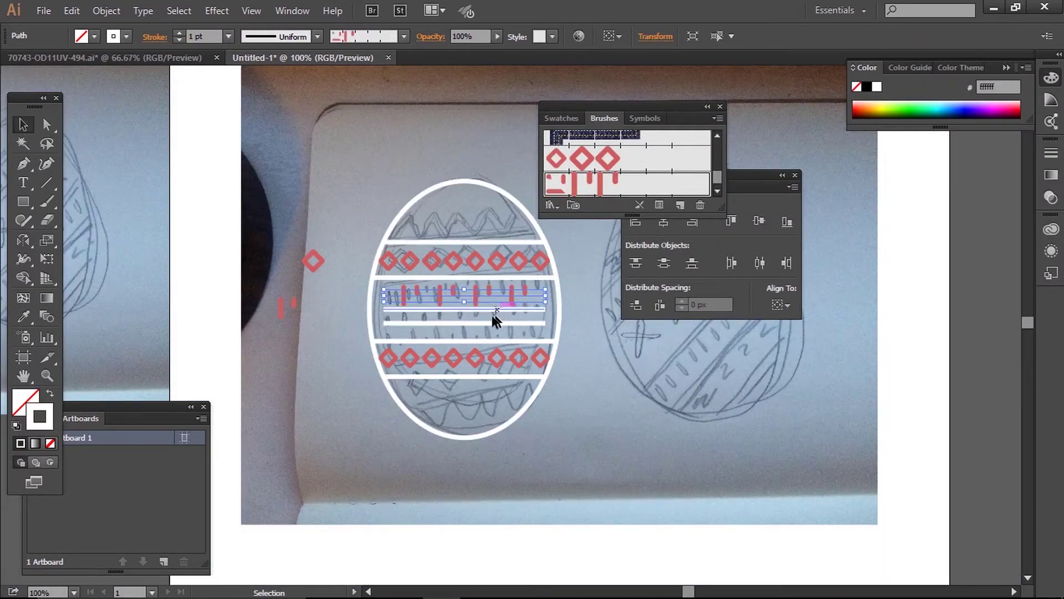
pyautogui.click(580, 183)
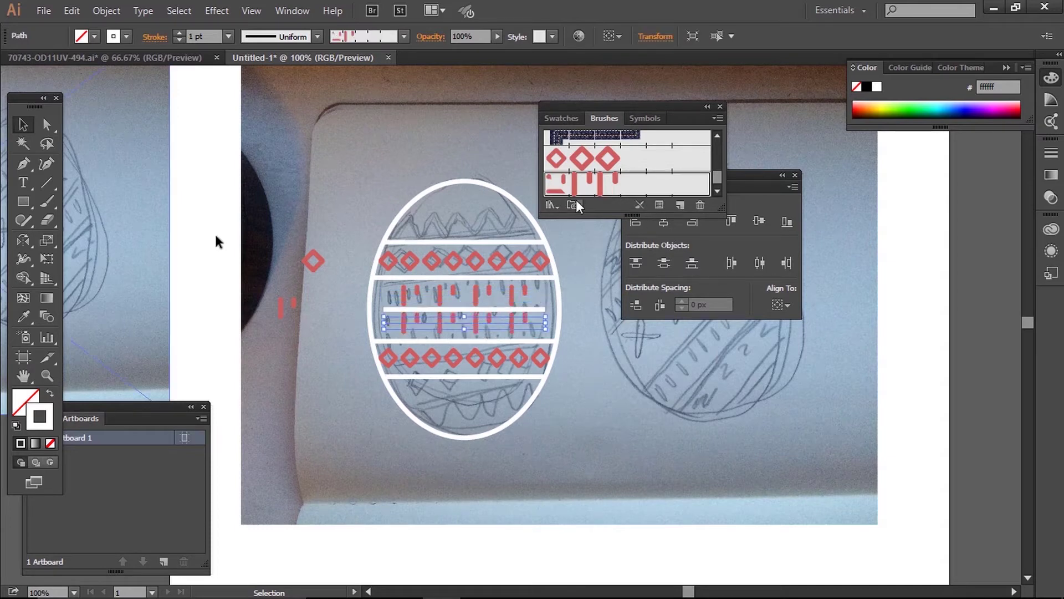
# Extend both ends of the upper and lower dash lines outward to meet the egg outline
pyautogui.click(46, 125)
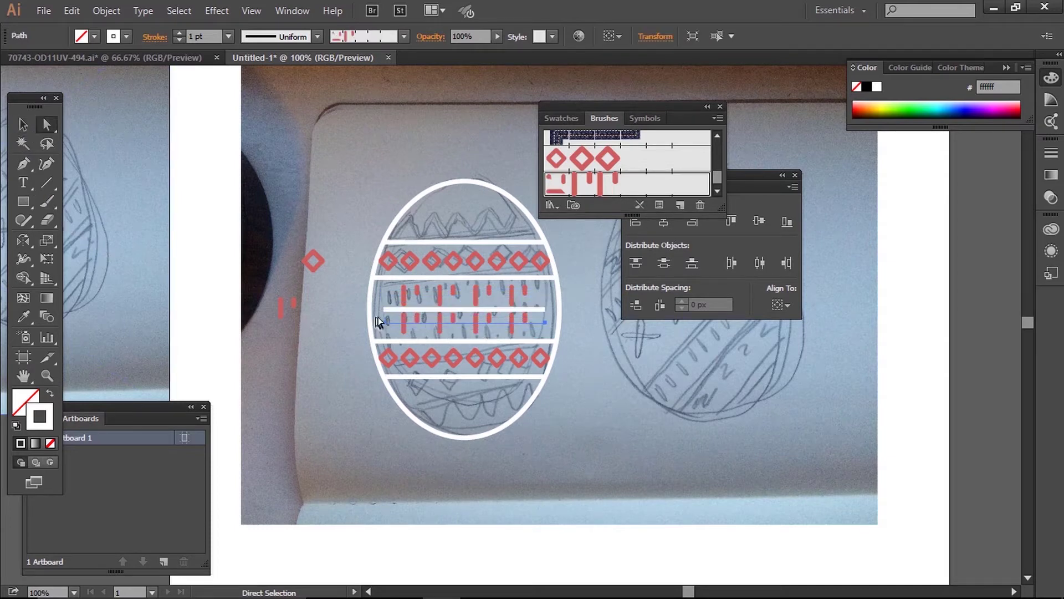
pyautogui.moveTo(380, 322); pyautogui.dragTo(369, 325)
pyautogui.moveTo(546, 323); pyautogui.dragTo(559, 295)
pyautogui.moveTo(381, 298); pyautogui.dragTo(369, 294)
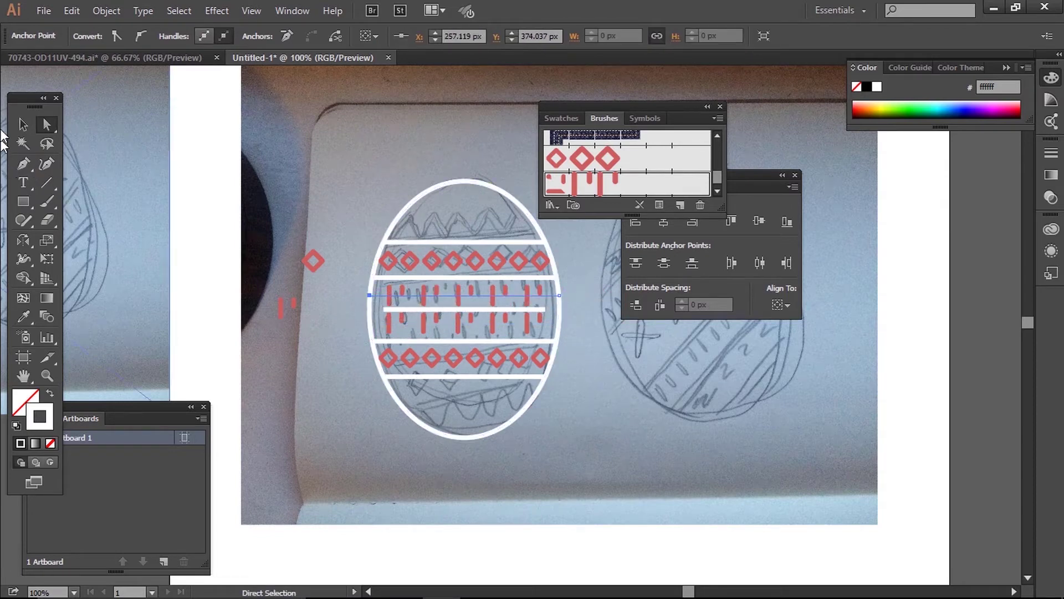
# Duplicate the dash pattern brush
pyautogui.click(22, 126)
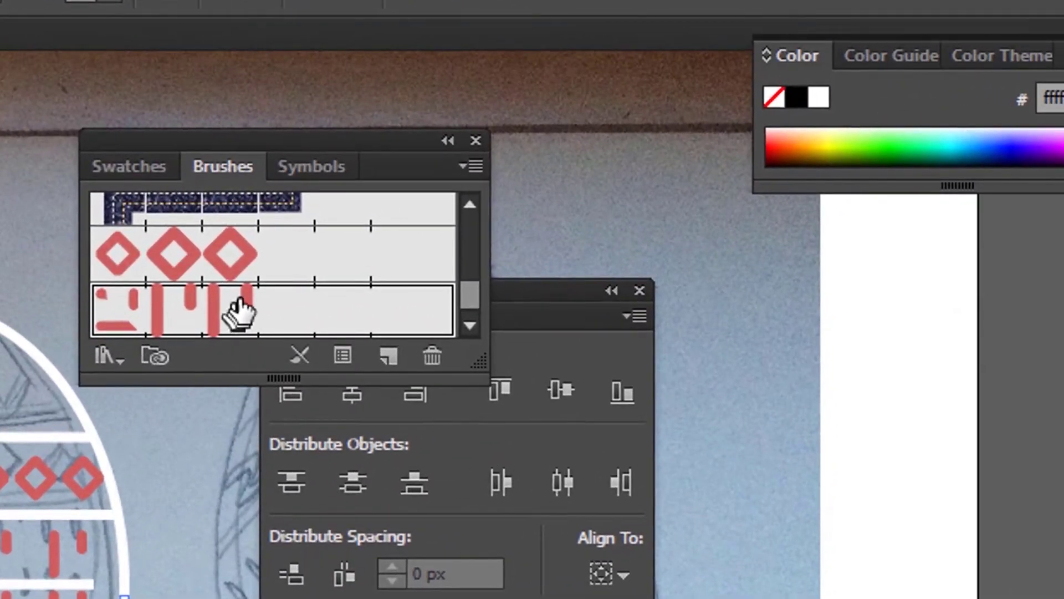
pyautogui.moveTo(239, 313)
pyautogui.mouseDown()
pyautogui.moveTo(363, 327)
pyautogui.moveTo(389, 358)
pyautogui.mouseUp()
pyautogui.click(249, 271)
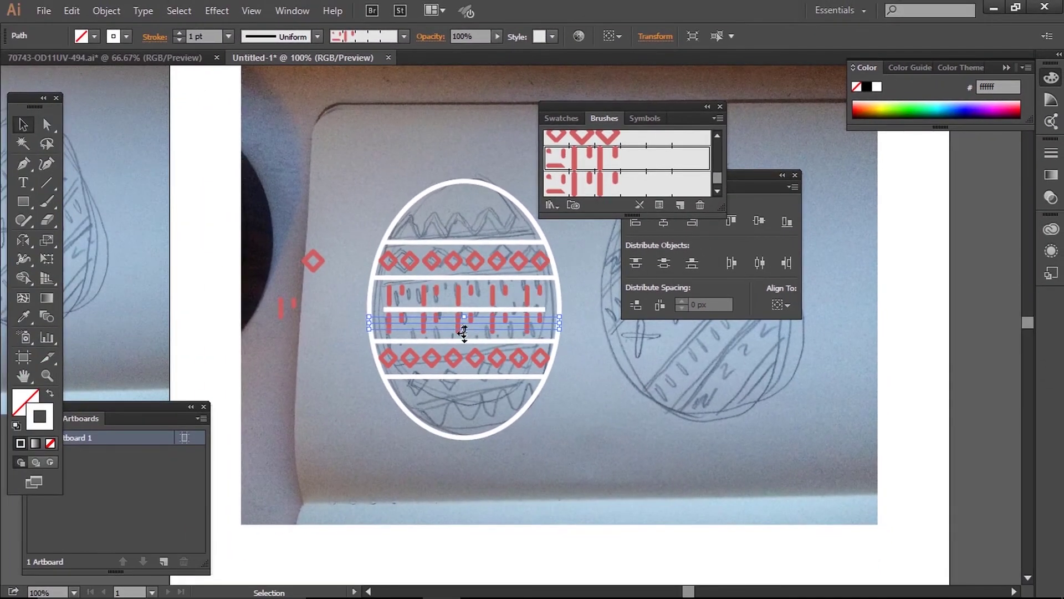
# Apply the duplicated dash brush to the lower dash line, enable Flip Across for that brush, and update its existing strokes
pyautogui.click(600, 190)
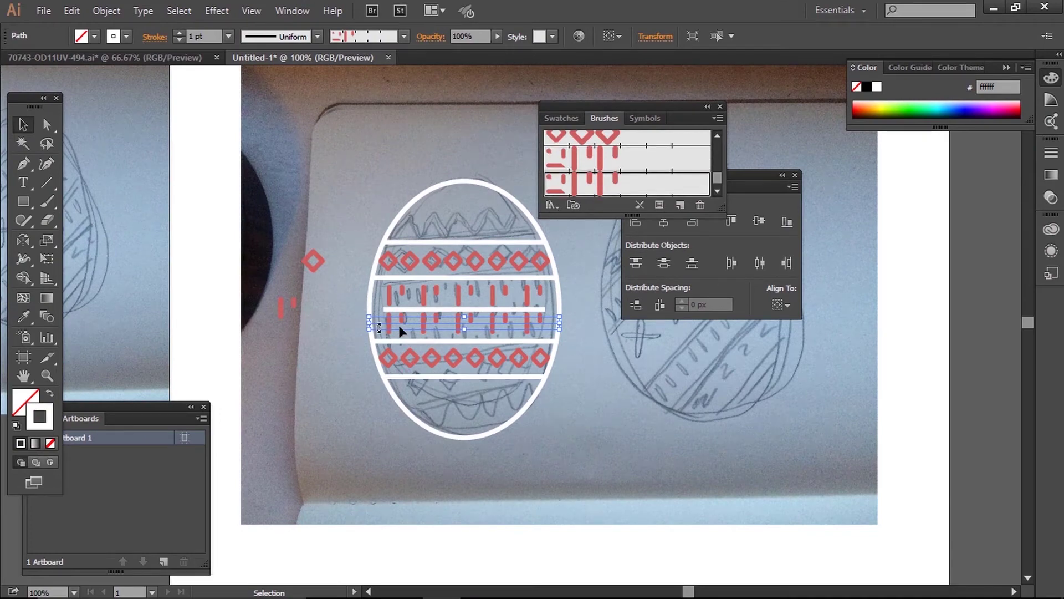
pyautogui.doubleClick(660, 191)
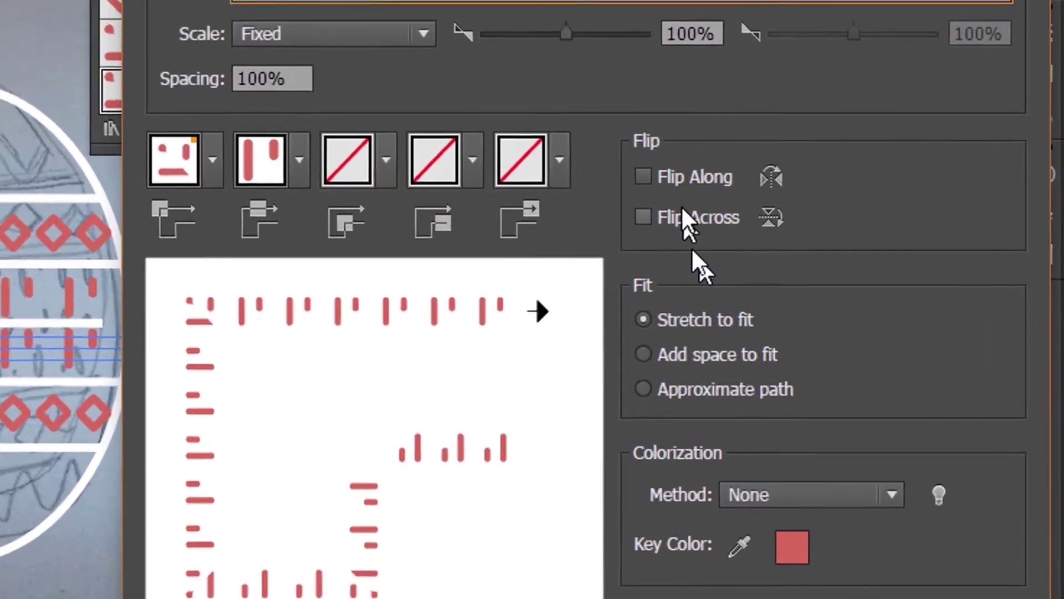
pyautogui.click(833, 247)
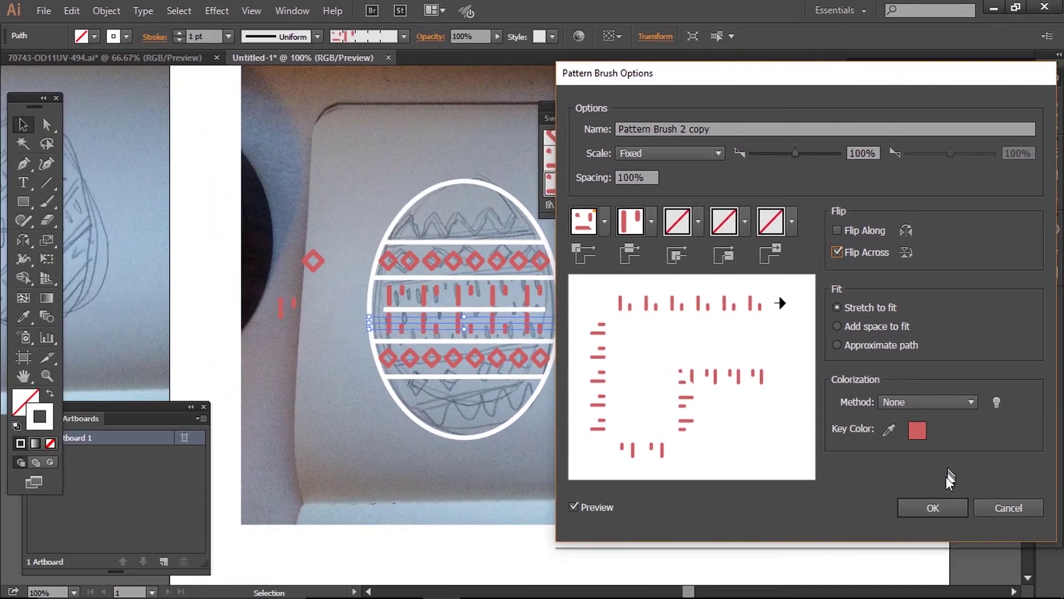
pyautogui.click(932, 505)
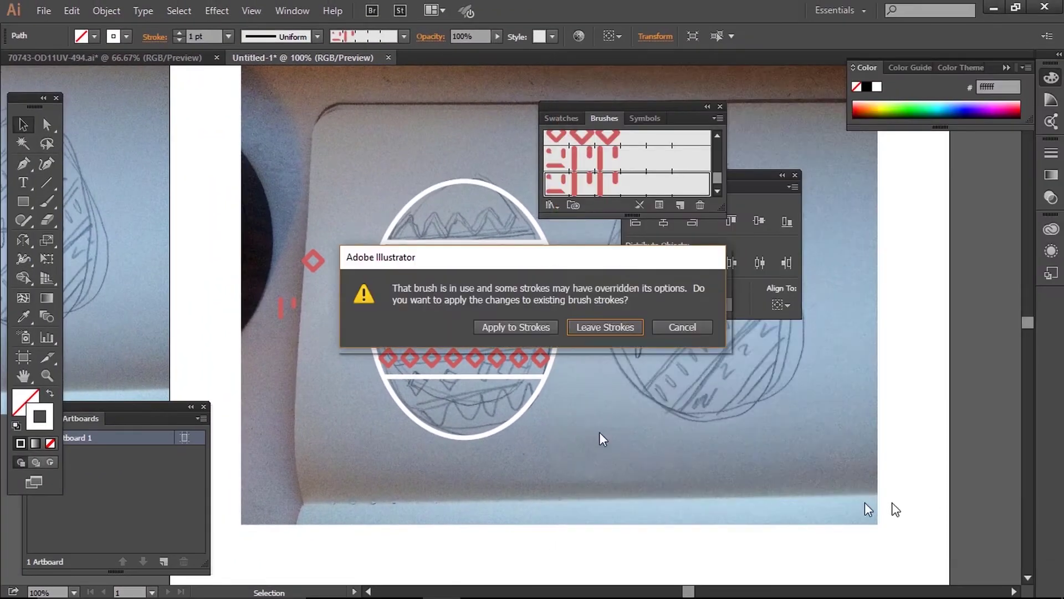
pyautogui.click(537, 327)
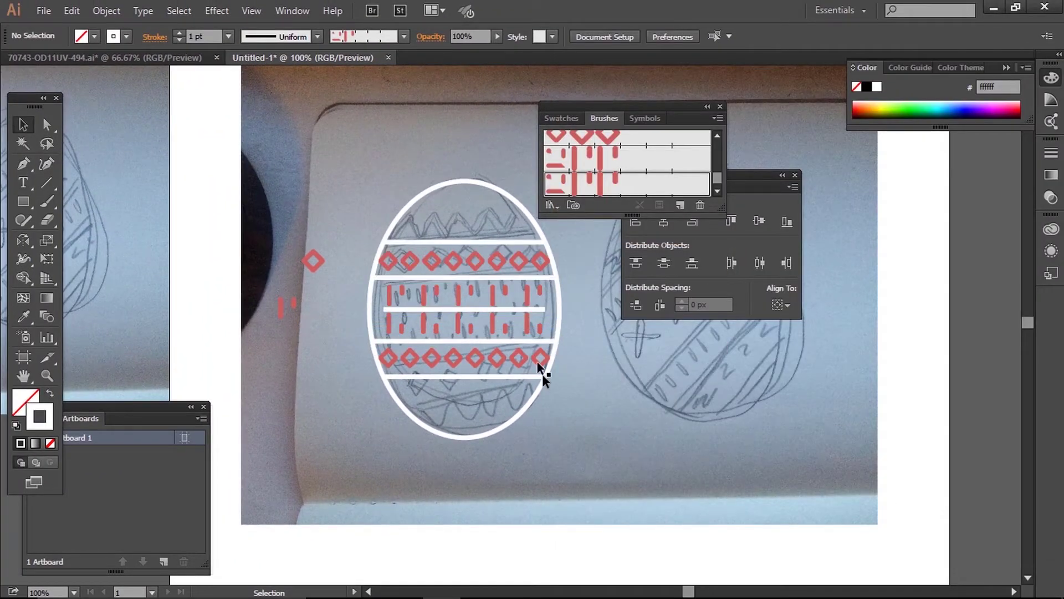
# Reduce the fixed scale of the original dash pattern brush, Pattern Brush 2
pyautogui.doubleClick(598, 160)
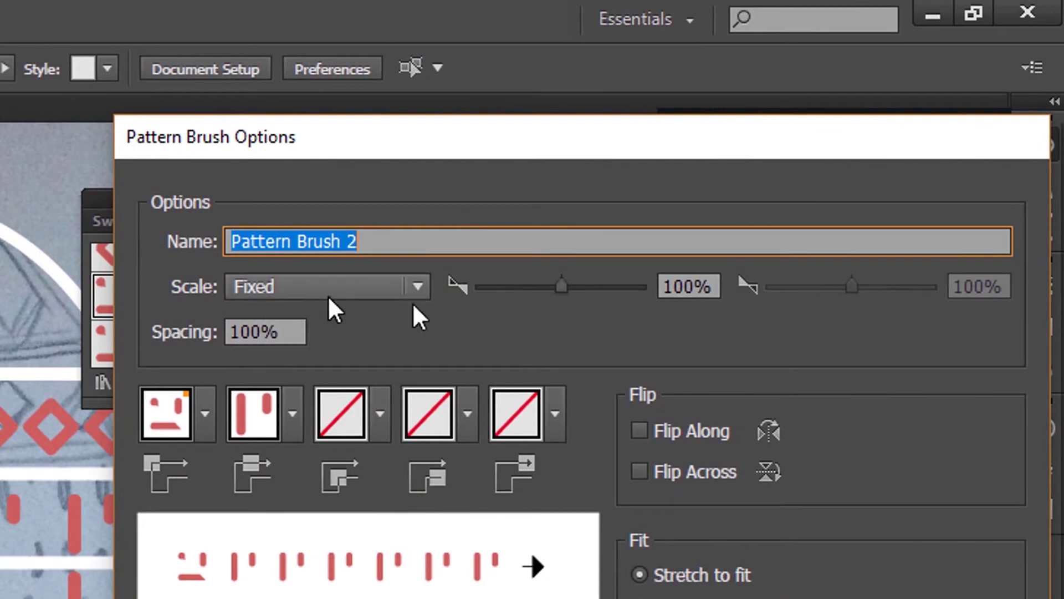
pyautogui.moveTo(561, 286); pyautogui.dragTo(532, 287)
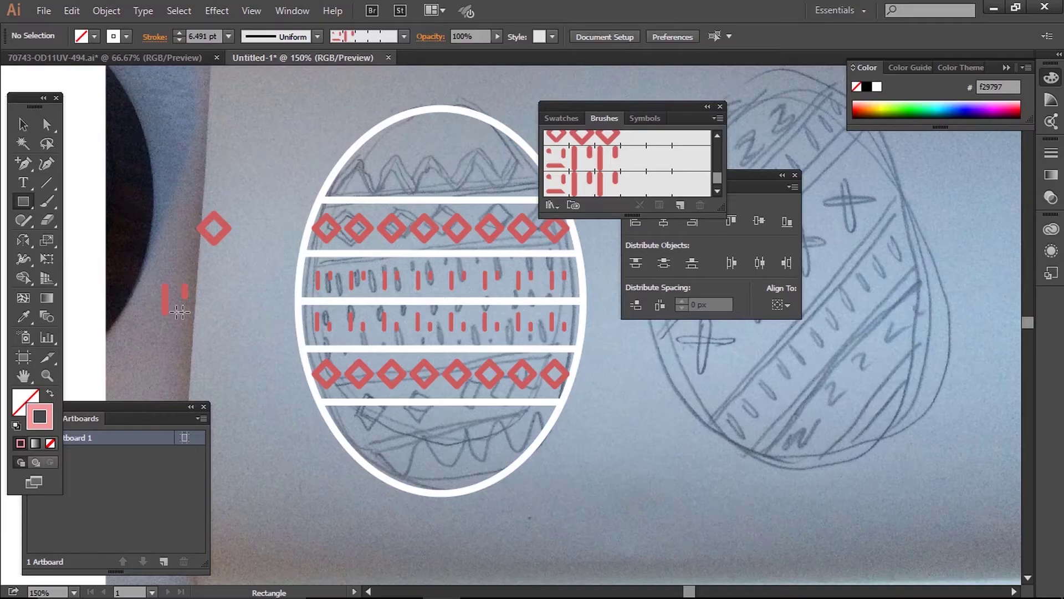
pyautogui.moveTo(212, 330); pyautogui.dragTo(239, 353)
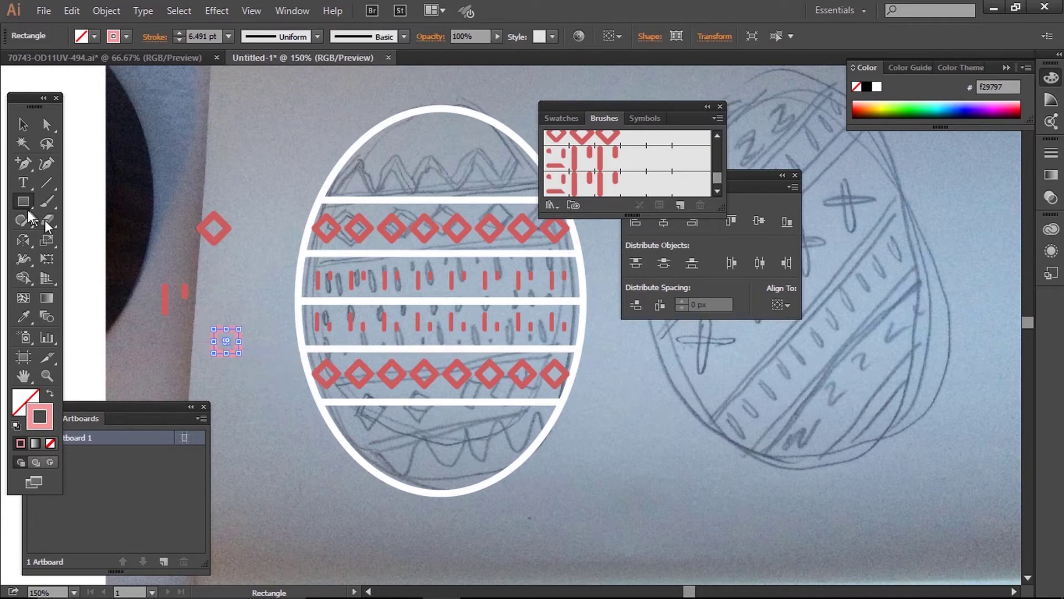
pyautogui.press('Delete')
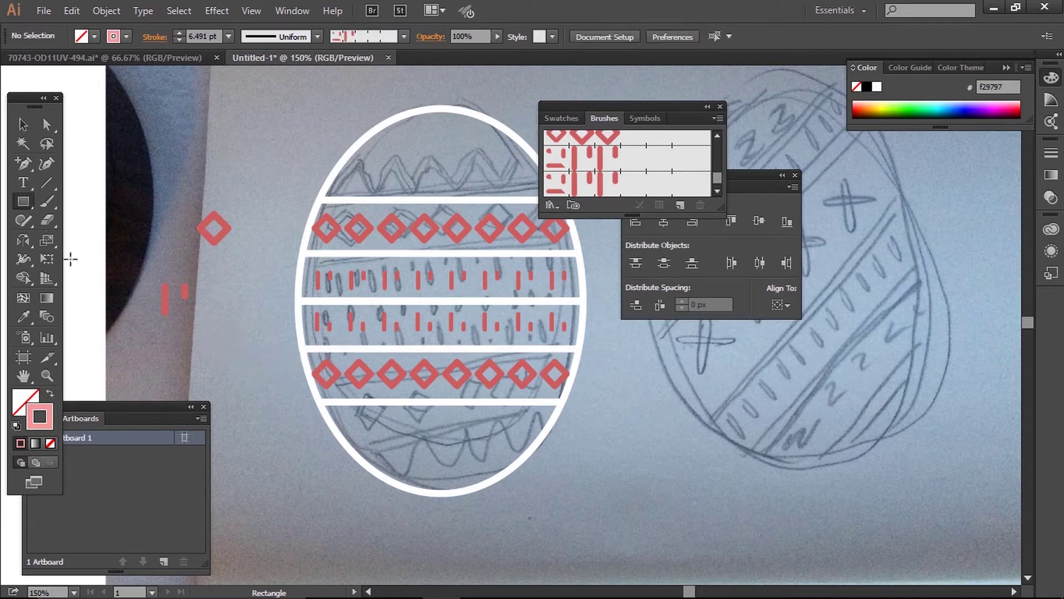
pyautogui.click(16, 185)
# Draw a circle about 13 px in diameter outside the egg, below the loose dashes
pyautogui.moveTo(23, 201); pyautogui.dragTo(58, 234)
pyautogui.moveTo(211, 343); pyautogui.dragTo(223, 355)
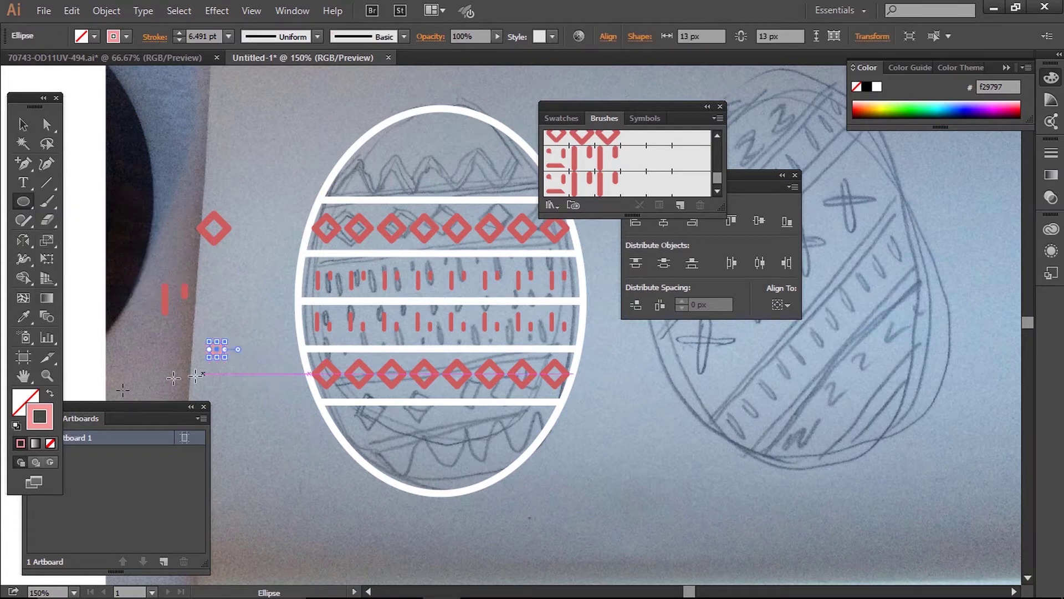
pyautogui.click(19, 123)
pyautogui.click(239, 280)
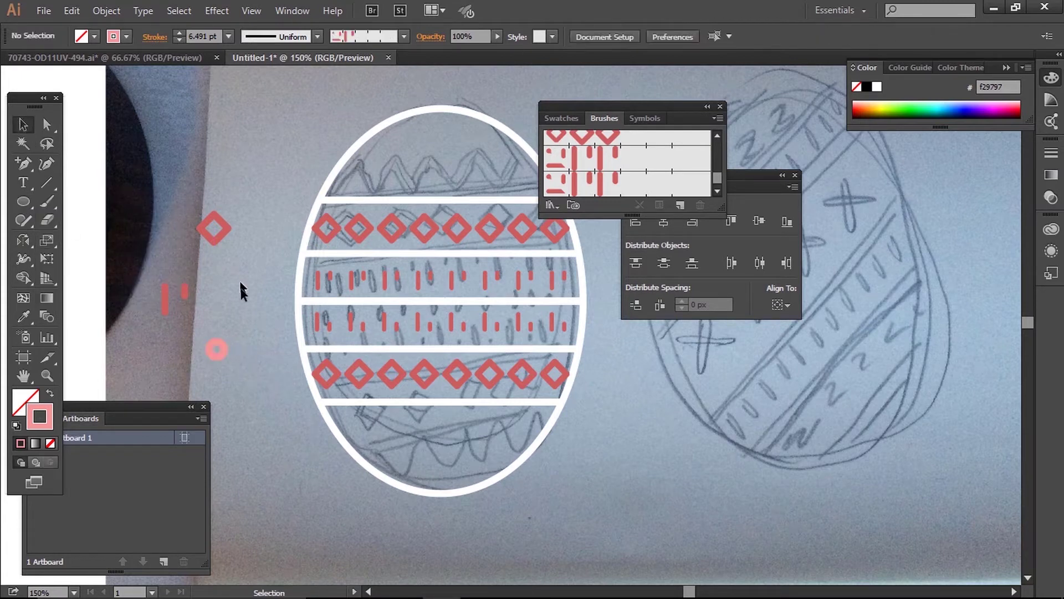
# Move the circle onto the left end of the egg's middle line and swap its fill and stroke to make it solid pink
pyautogui.moveTo(217, 349); pyautogui.dragTo(321, 305)
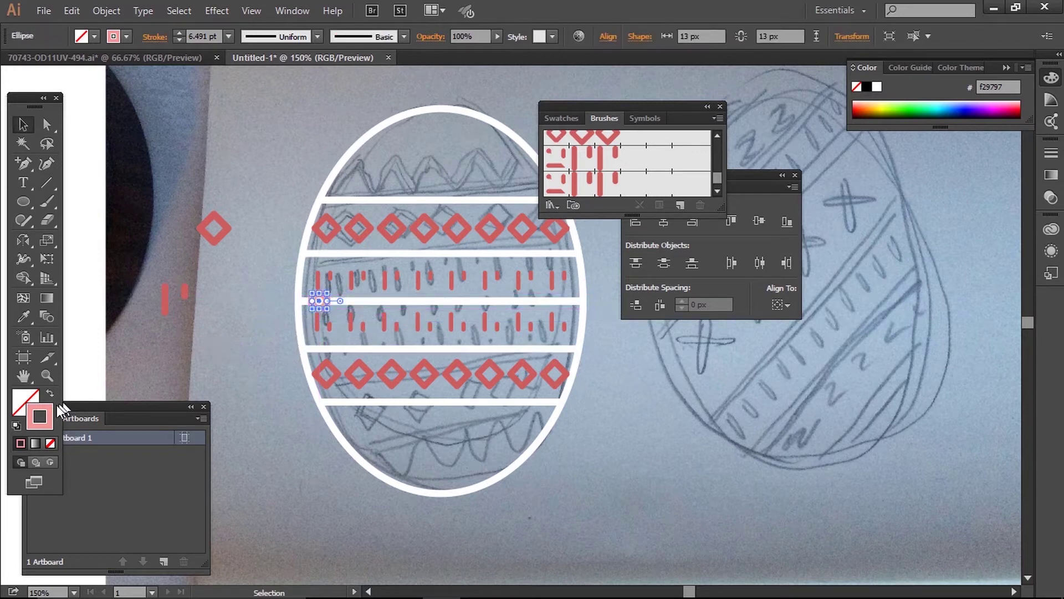
pyautogui.click(47, 397)
pyautogui.click(279, 417)
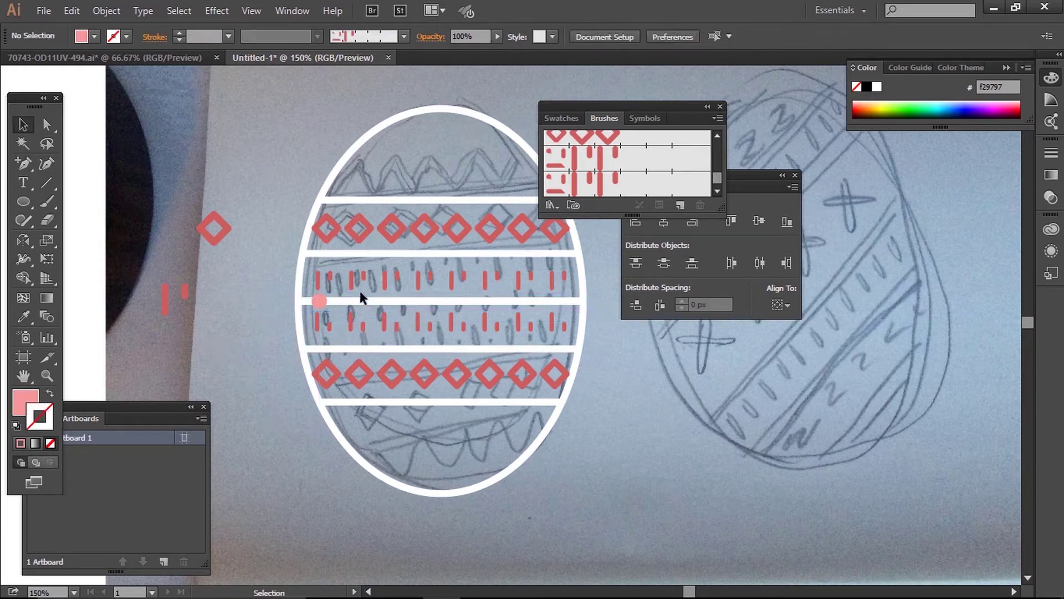
pyautogui.moveTo(321, 306); pyautogui.dragTo(321, 307)
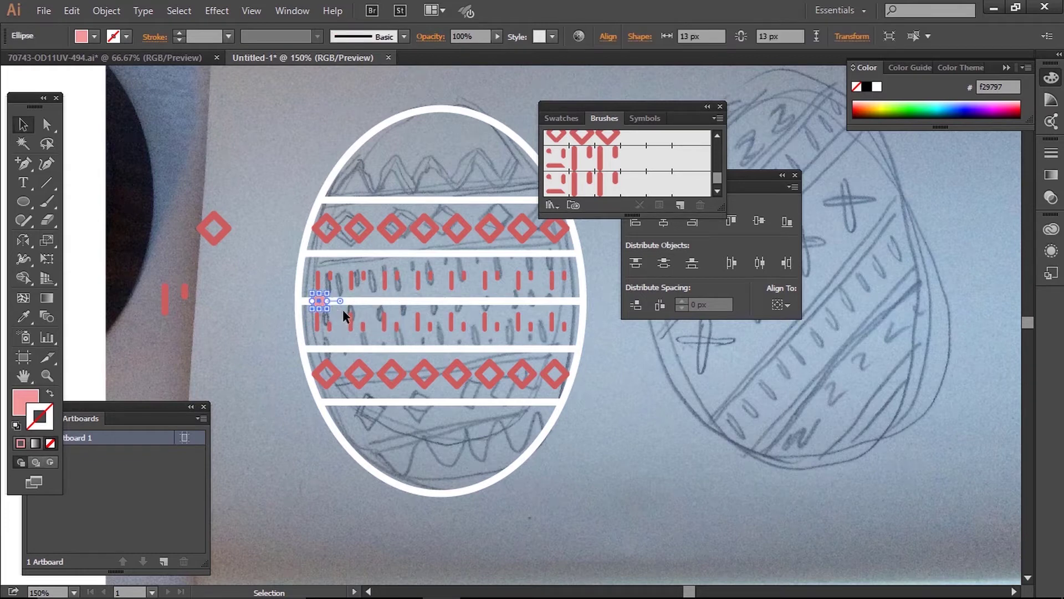
# Scale the pink circle uniformly to 50%
pyautogui.press('s')
pyautogui.press('Return')
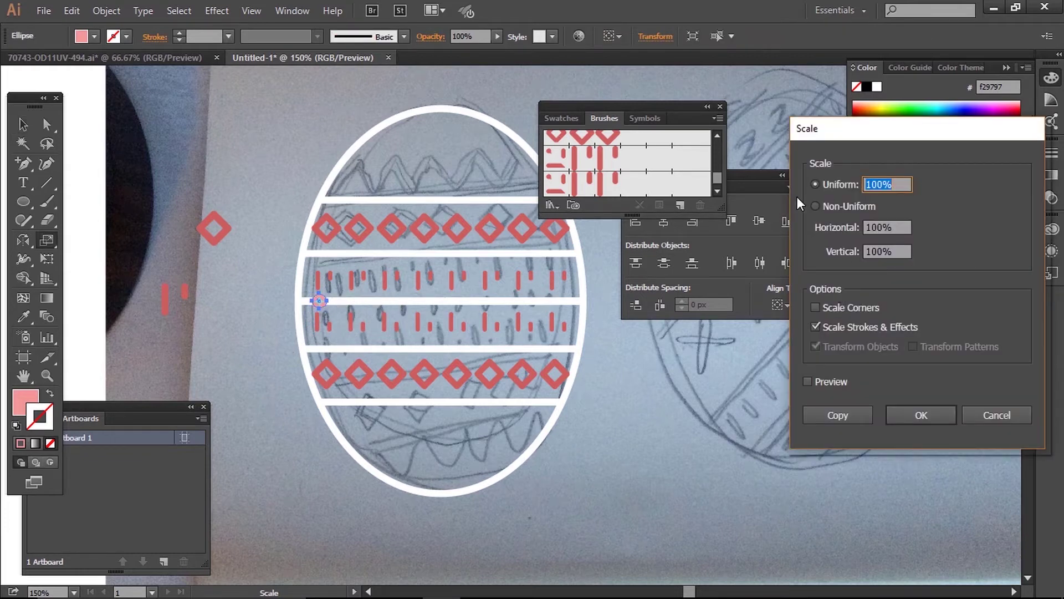
pyautogui.write('50')
pyautogui.press('Return')
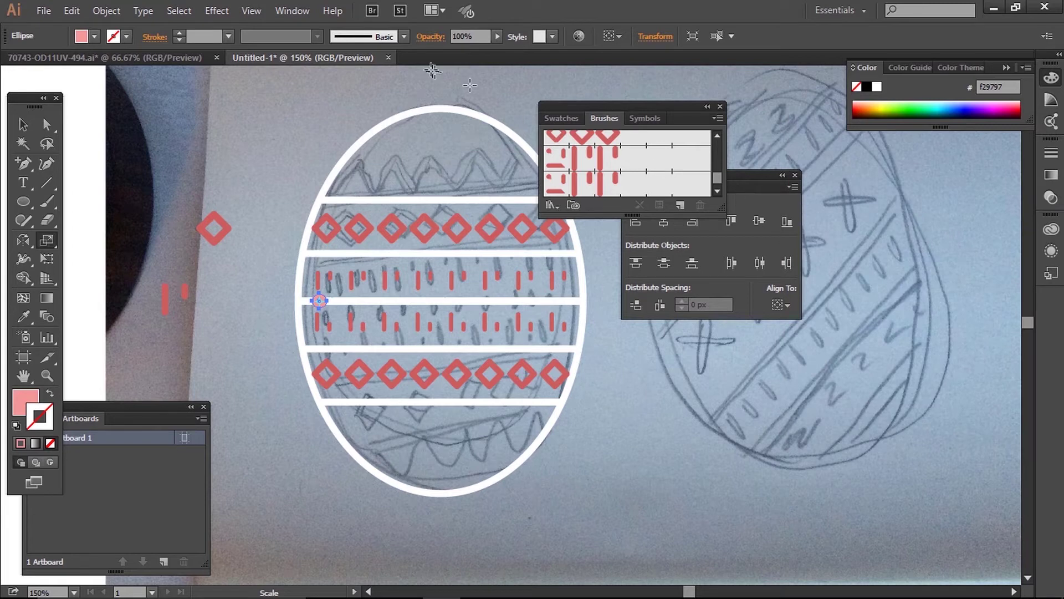
pyautogui.click(23, 124)
pyautogui.click(340, 469)
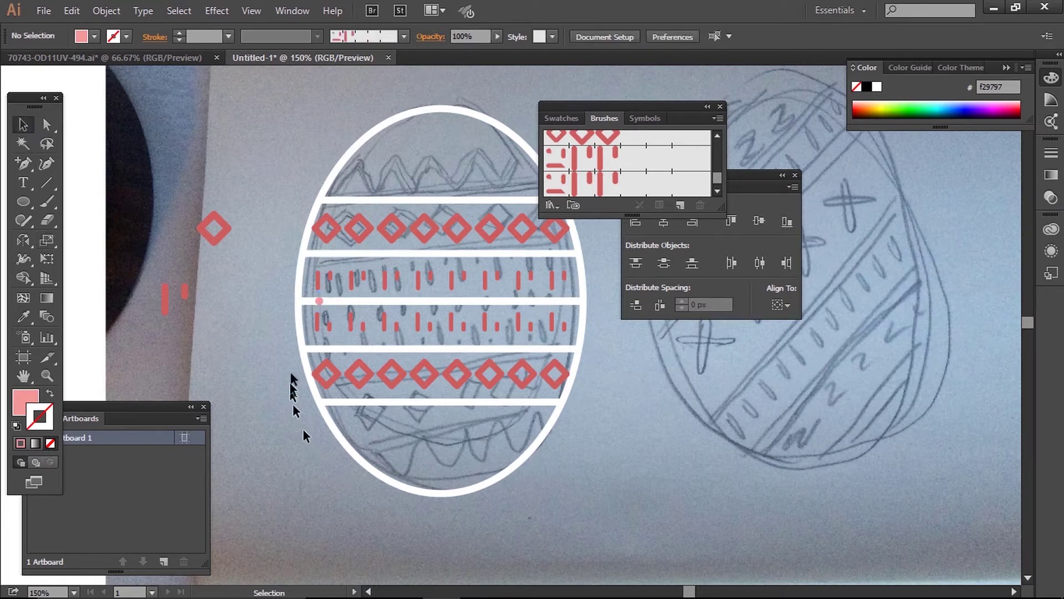
# Create a pattern brush from the small pink circle, keeping its default options
pyautogui.moveTo(315, 294); pyautogui.dragTo(626, 166)
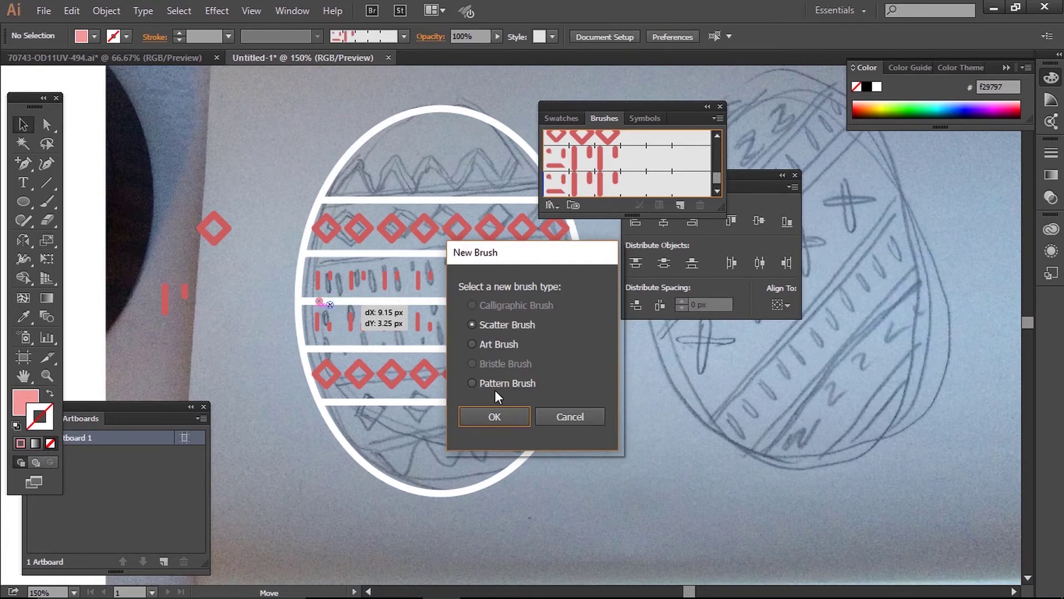
pyautogui.doubleClick(492, 387)
pyautogui.click(933, 508)
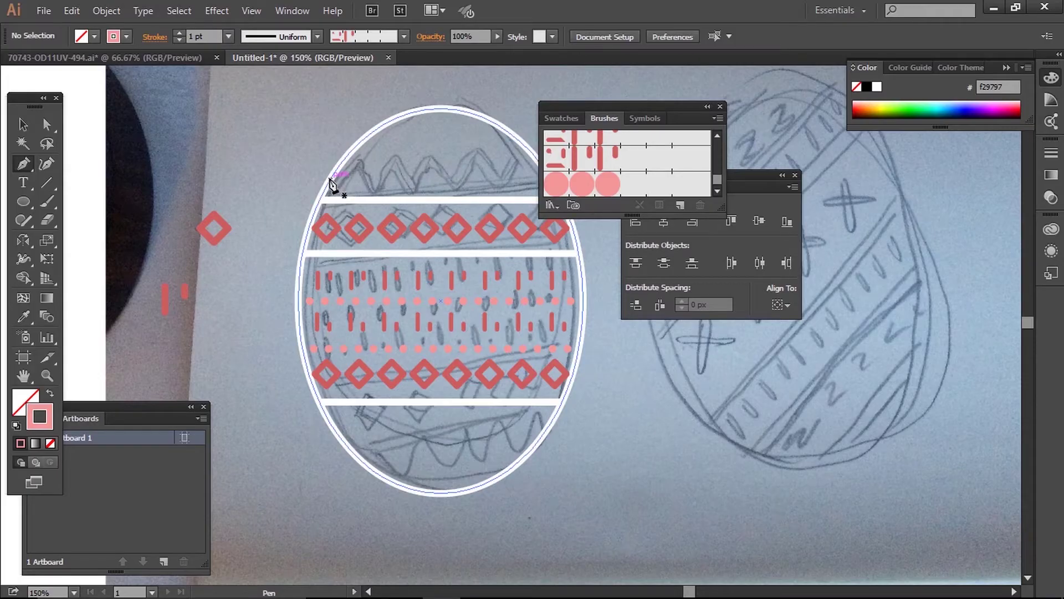
# Draw a straight horizontal path across the egg just above its topmost white band line
pyautogui.click(329, 179)
pyautogui.moveTo(573, 106); pyautogui.dragTo(648, 136)
pyautogui.click(551, 179)
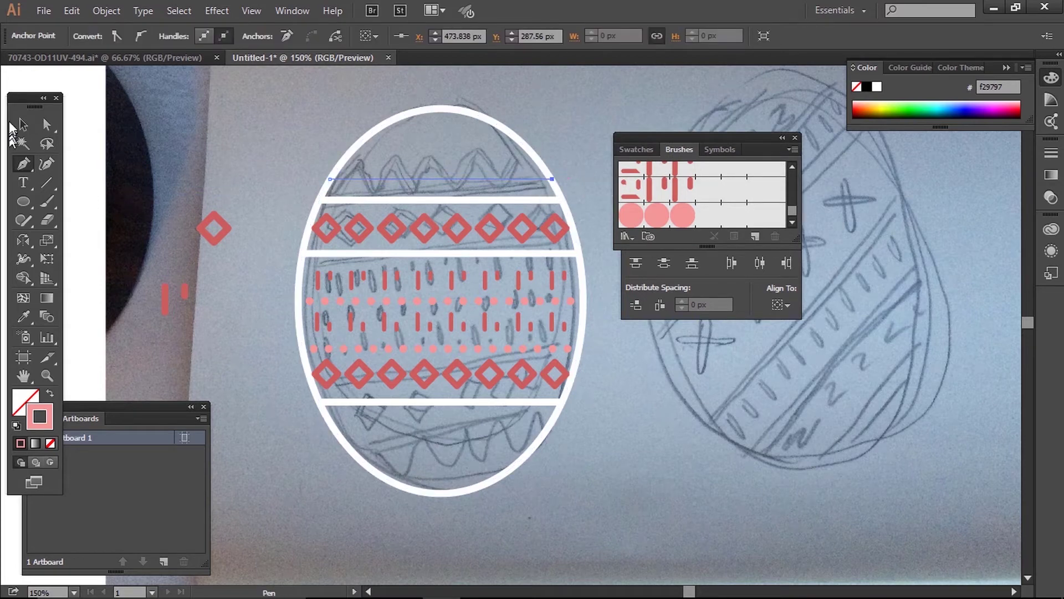
# Copy the loose red diamond's stroke appearance onto the new horizontal line near the egg's top
pyautogui.click(21, 124)
pyautogui.press('i')
pyautogui.click(203, 221)
pyautogui.press('v')
pyautogui.click(266, 200)
pyautogui.click(337, 178)
# Reflect a copy of the red line across the egg's horizontal middle axis to place it below the lowest white line
pyautogui.press('o')
pyautogui.click(298, 301)
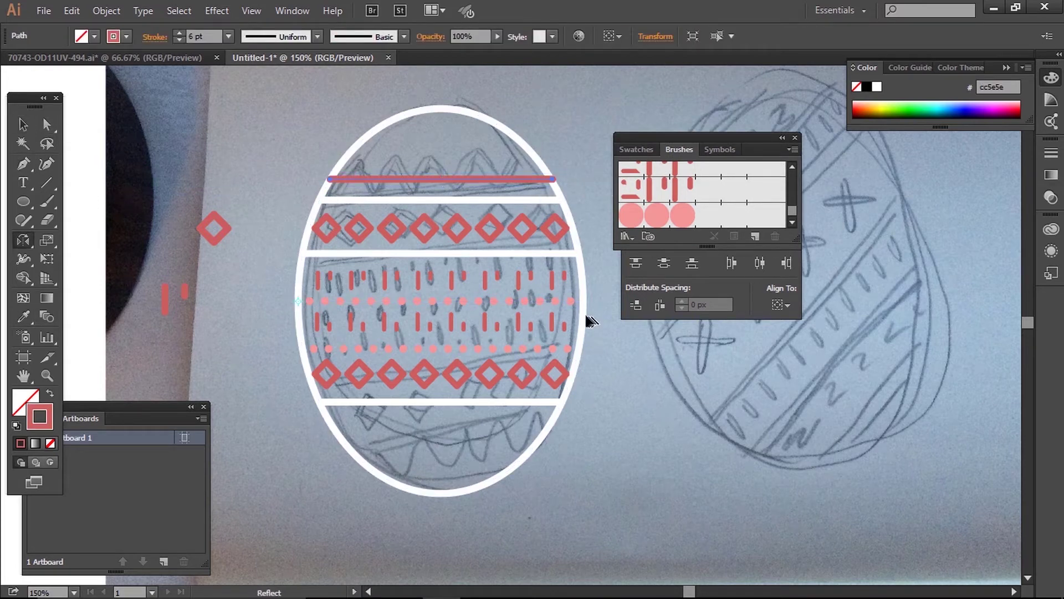
pyautogui.moveTo(589, 305); pyautogui.dragTo(571, 302)
pyautogui.click(23, 125)
pyautogui.click(83, 97)
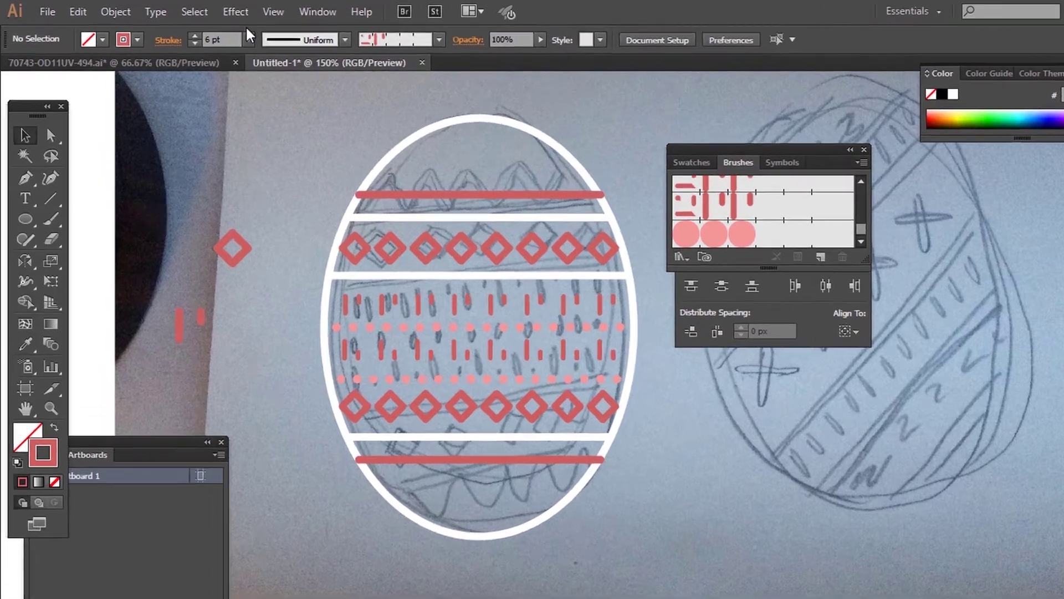
# Start a previewed Zig Zag effect on the upper red line with 4 px size and 20 ridges per segment
pyautogui.click(356, 179)
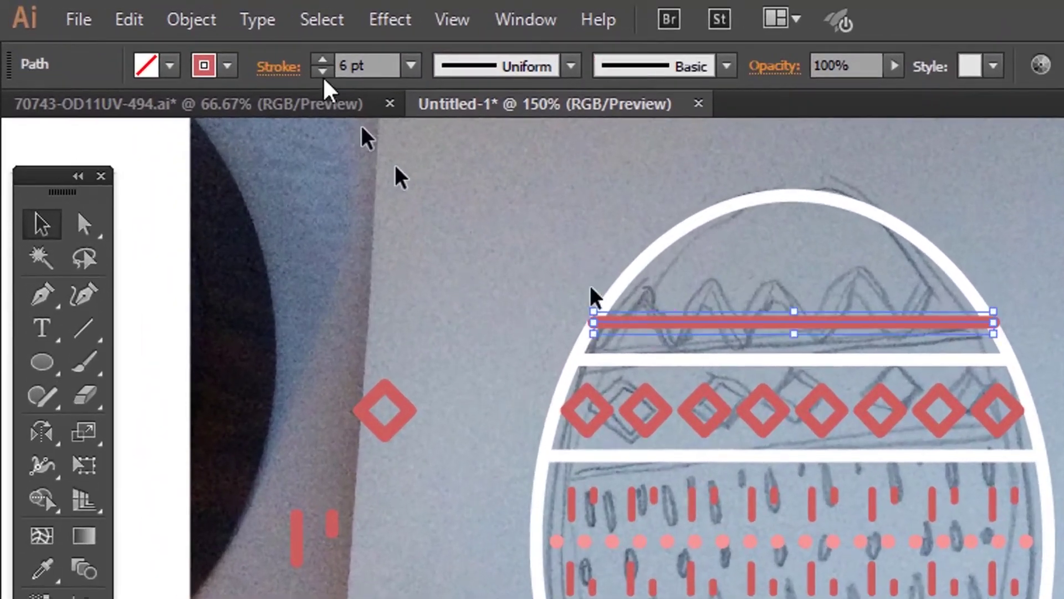
pyautogui.click(391, 25)
pyautogui.moveTo(629, 246)
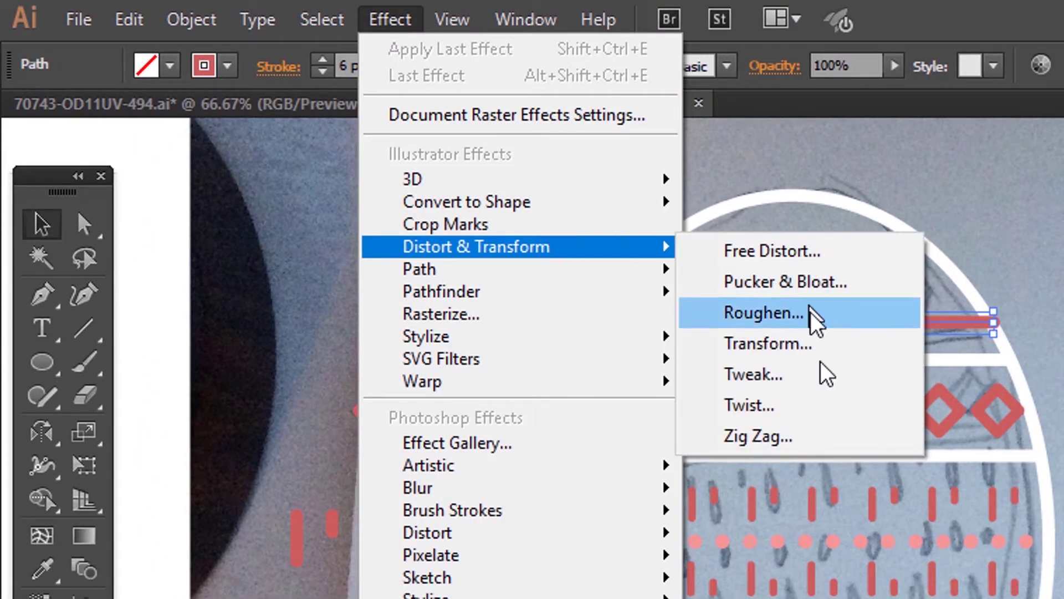
pyautogui.click(805, 439)
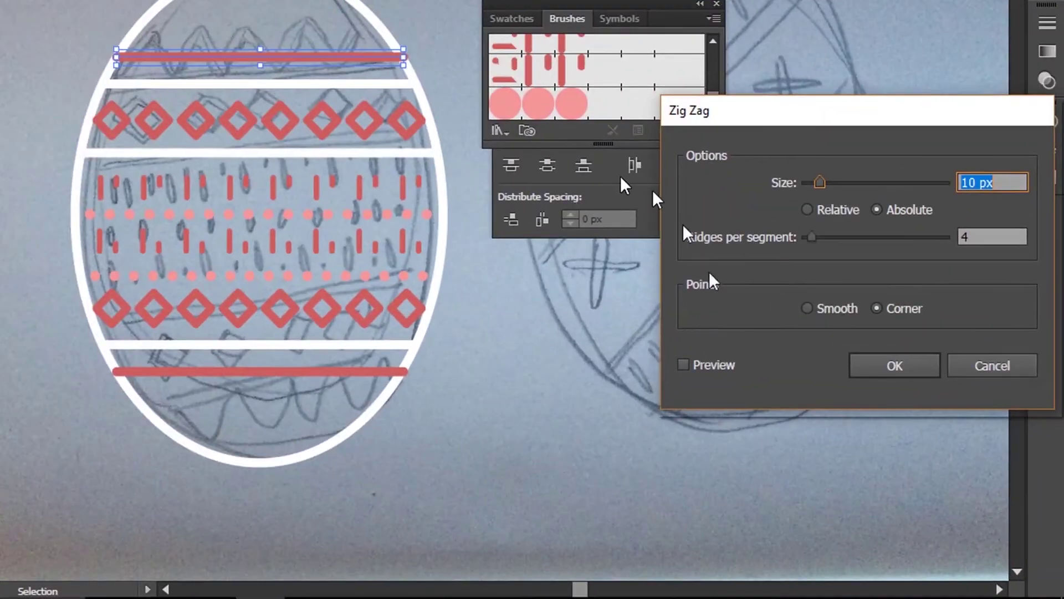
pyautogui.click(701, 365)
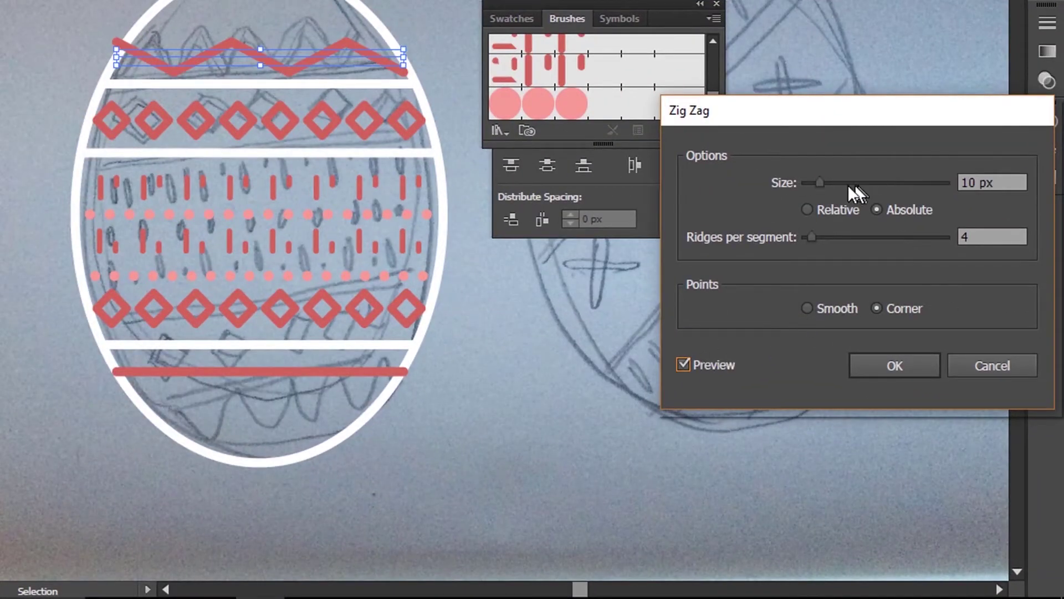
pyautogui.moveTo(820, 183)
pyautogui.mouseDown()
pyautogui.moveTo(839, 183)
pyautogui.moveTo(810, 183)
pyautogui.mouseUp()
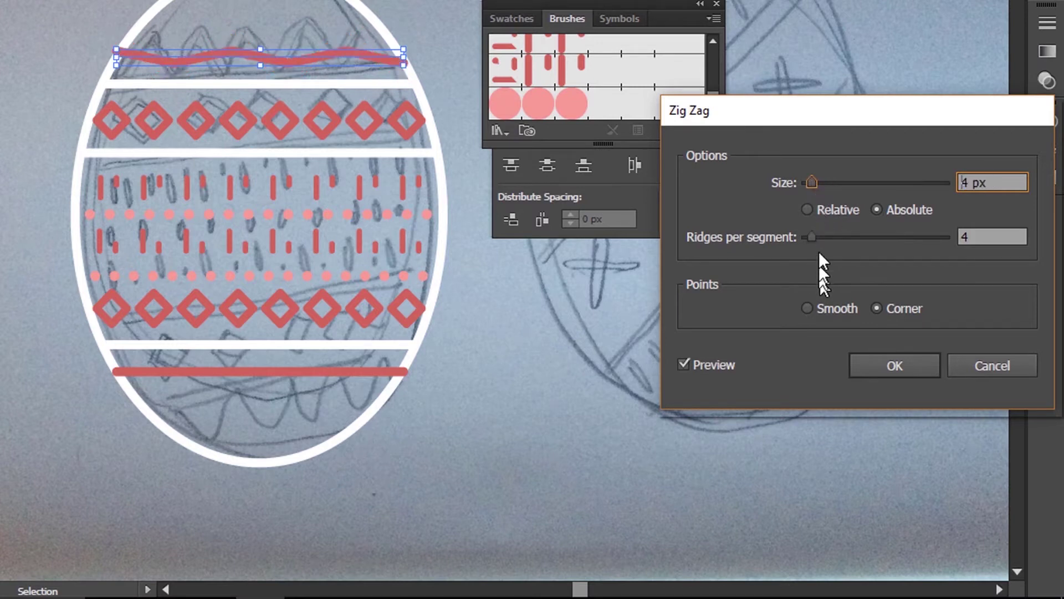
pyautogui.moveTo(812, 237); pyautogui.dragTo(835, 237)
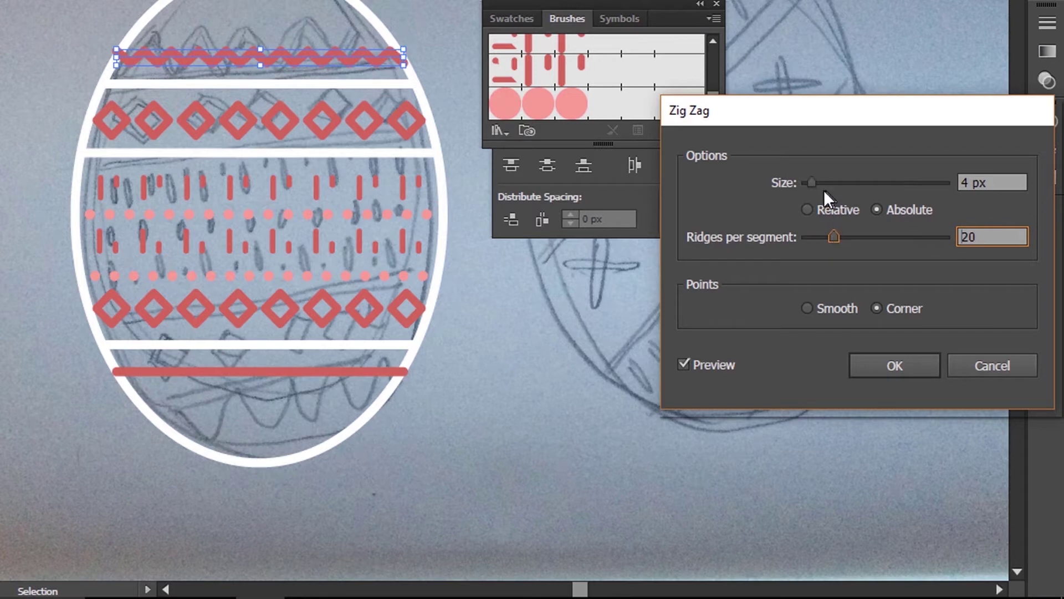
# Set the upper line's zigzag size to 7 px absolute with corner points and apply the effect
pyautogui.moveTo(812, 183); pyautogui.dragTo(816, 183)
pyautogui.click(809, 209)
pyautogui.click(877, 209)
pyautogui.click(836, 308)
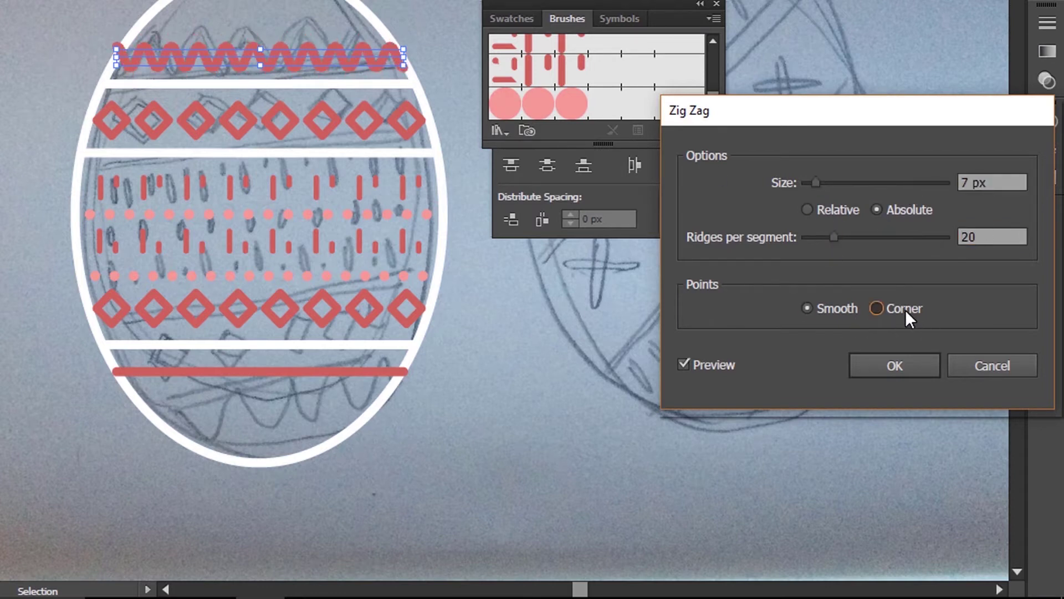
pyautogui.click(906, 310)
pyautogui.click(893, 365)
# Give the lower red line the same Zig Zag effect as the upper line
pyautogui.click(389, 372)
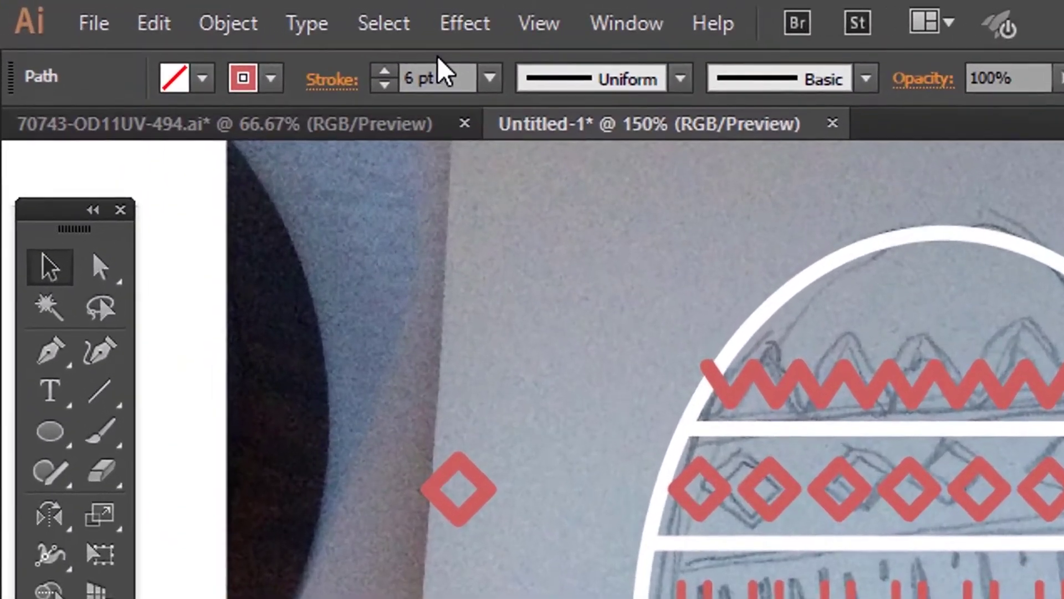
pyautogui.click(213, 12)
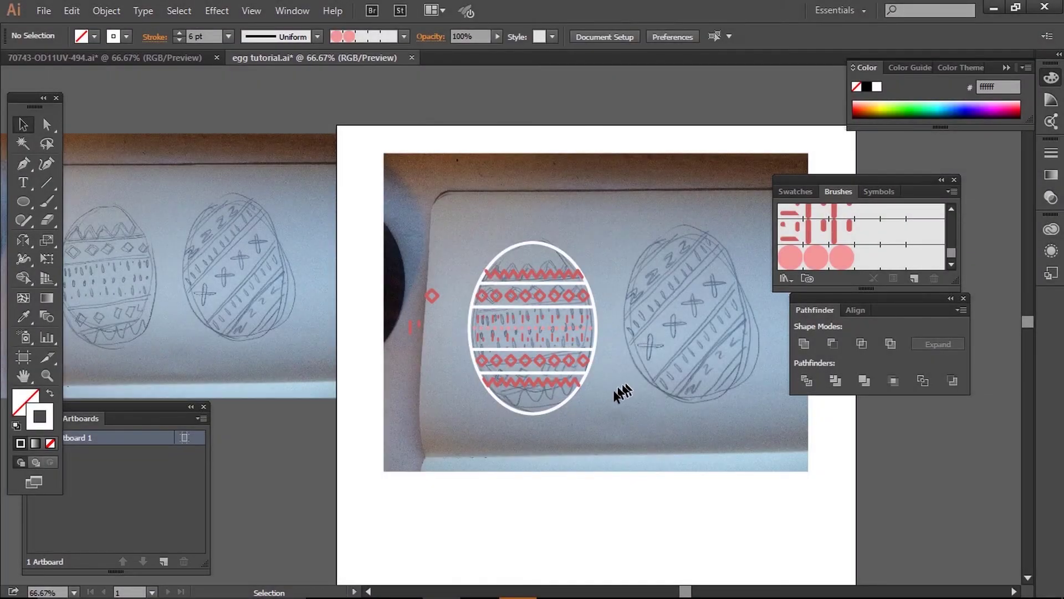
# Set the stroke color of all the egg's outlines and patterns to white, ffffff
pyautogui.moveTo(616, 392); pyautogui.dragTo(448, 242)
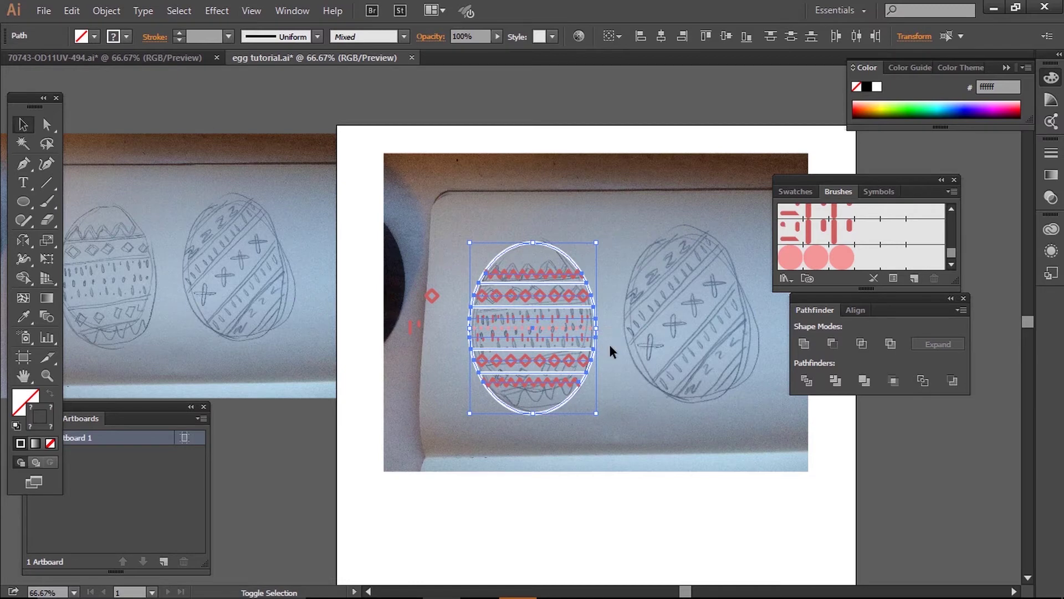
pyautogui.doubleClick(43, 410)
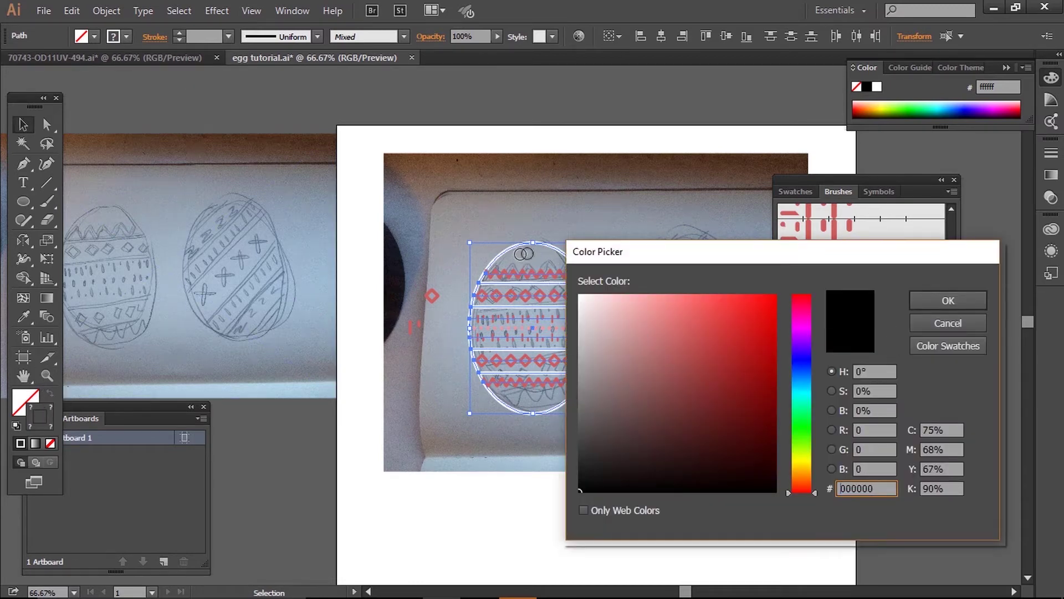
pyautogui.write('ffffff')
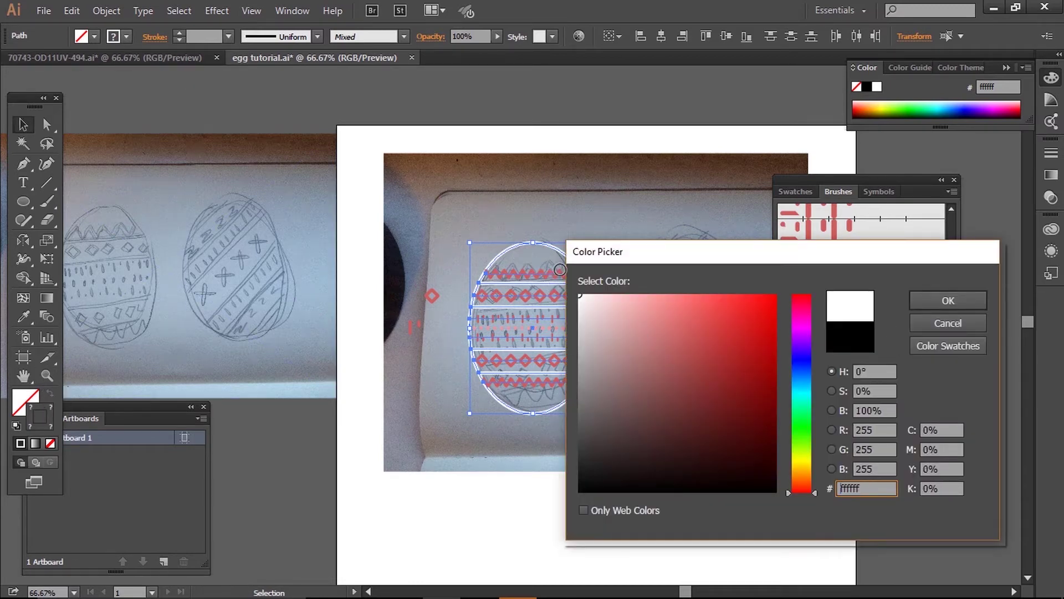
pyautogui.click(922, 291)
pyautogui.click(682, 280)
# Change the diamond pattern brush's colorization method to Hue Shift and apply it to the existing strokes
pyautogui.moveTo(955, 251); pyautogui.dragTo(947, 238)
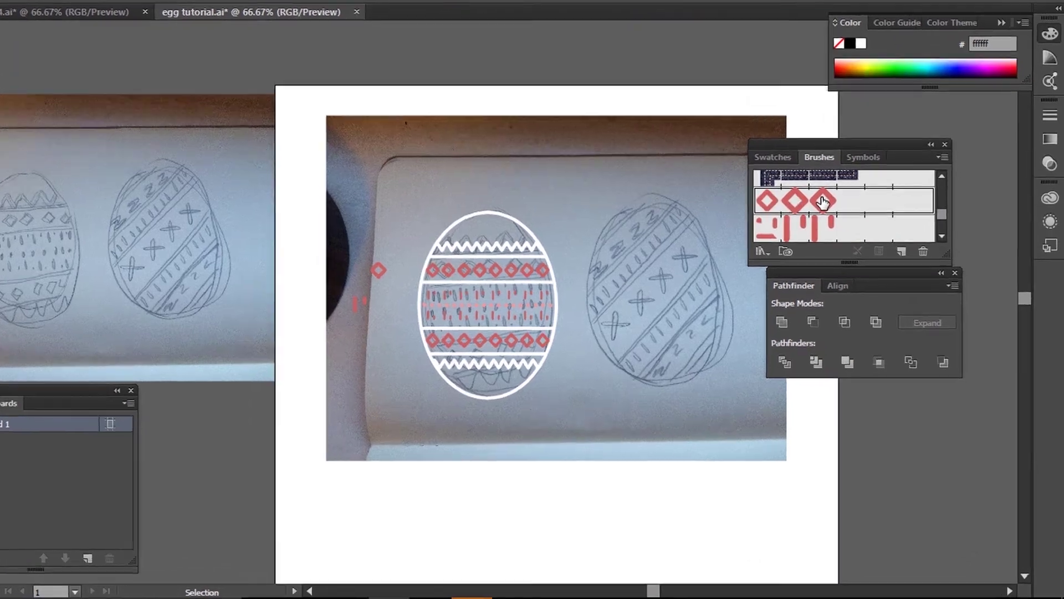
pyautogui.doubleClick(842, 233)
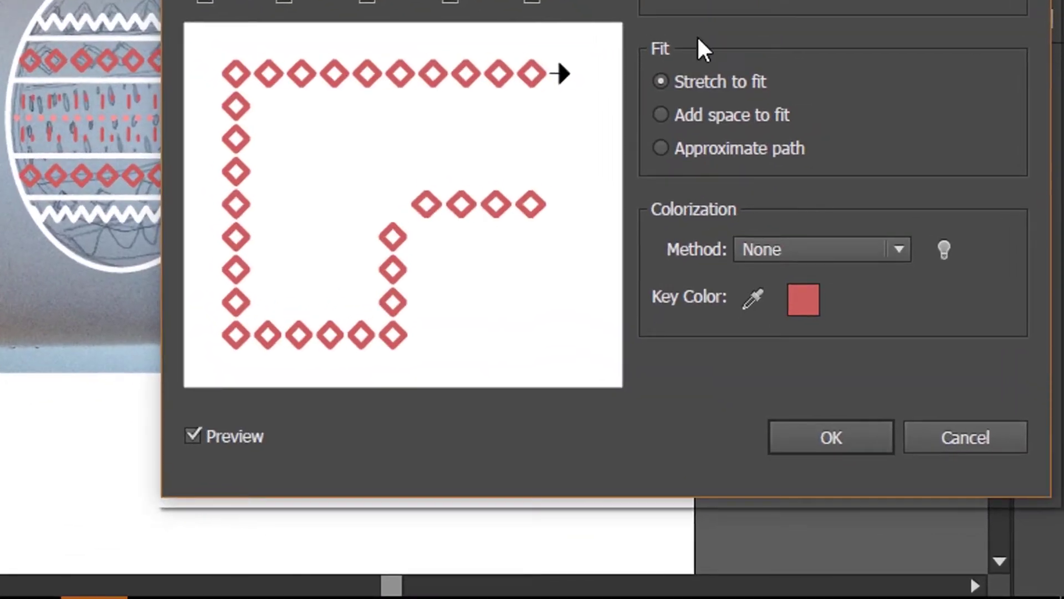
pyautogui.click(800, 254)
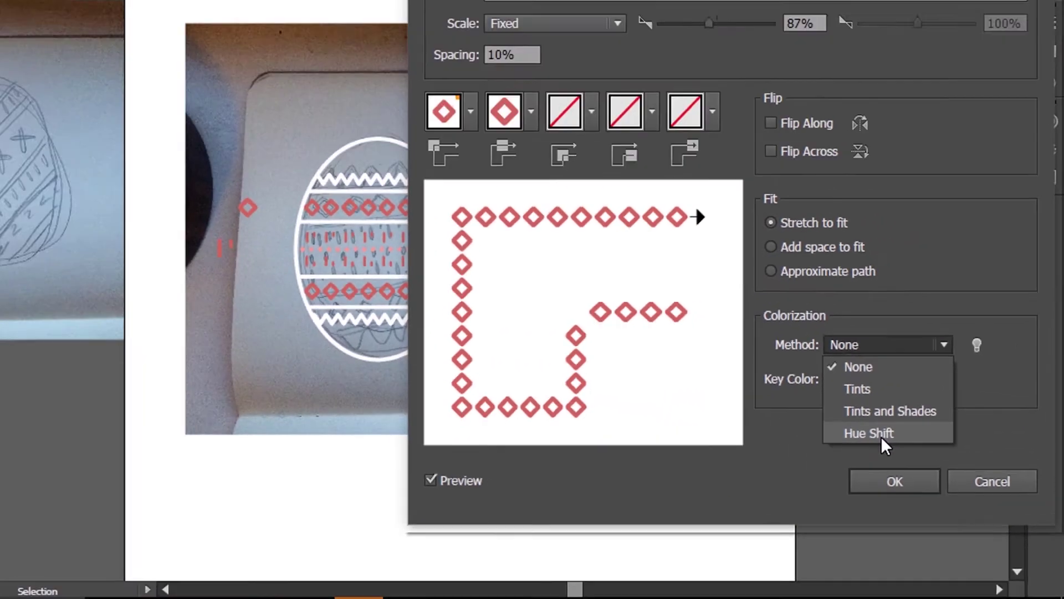
pyautogui.click(882, 437)
pyautogui.click(946, 515)
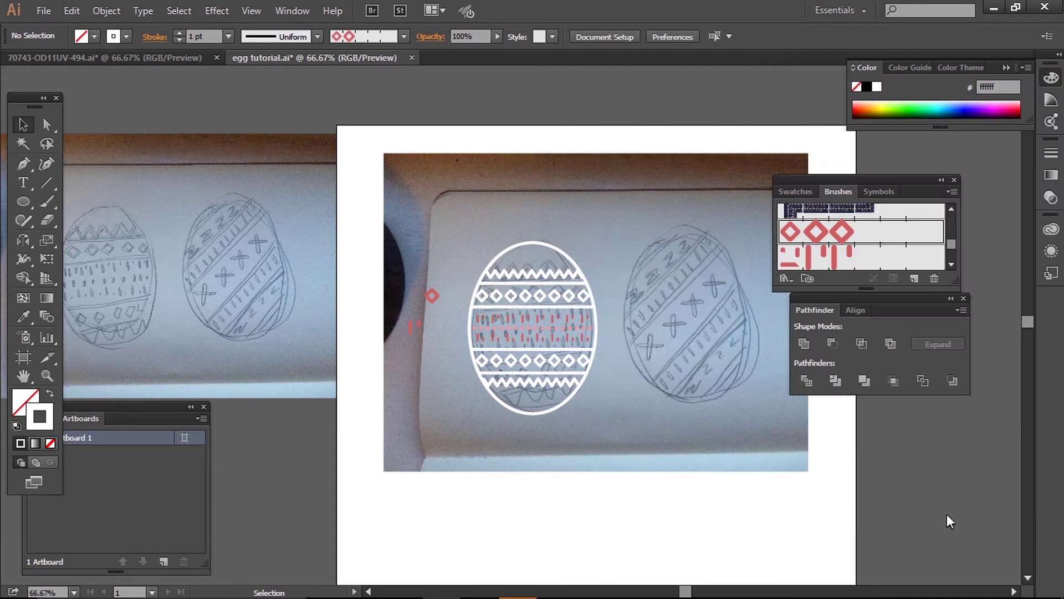
pyautogui.click(540, 328)
# Set the two dash pattern brushes and the dot brush to Hue Shift colorization, updating their existing strokes
pyautogui.doubleClick(832, 253)
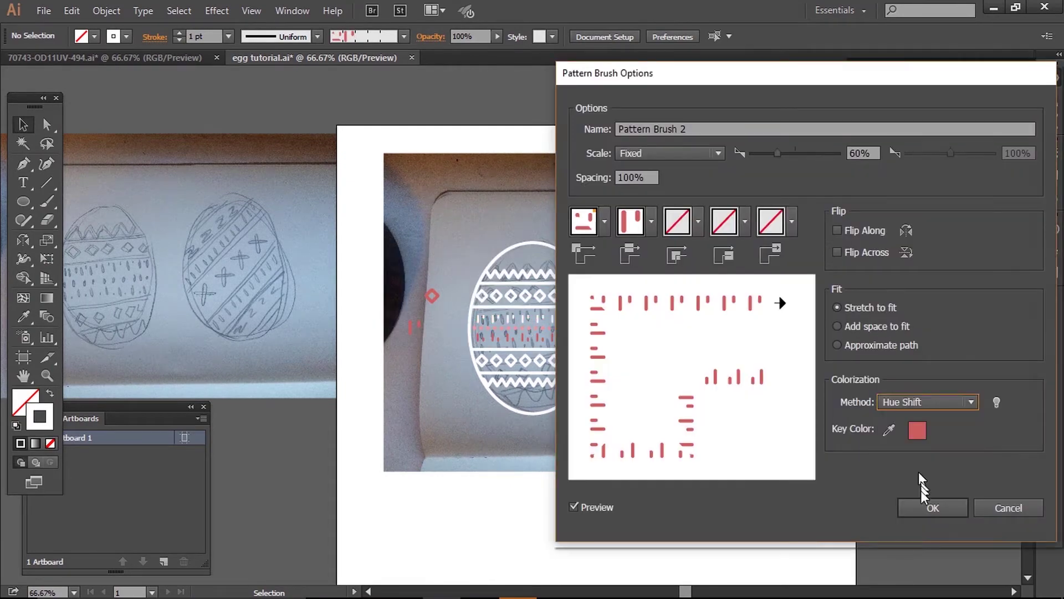
pyautogui.click(926, 503)
pyautogui.click(626, 329)
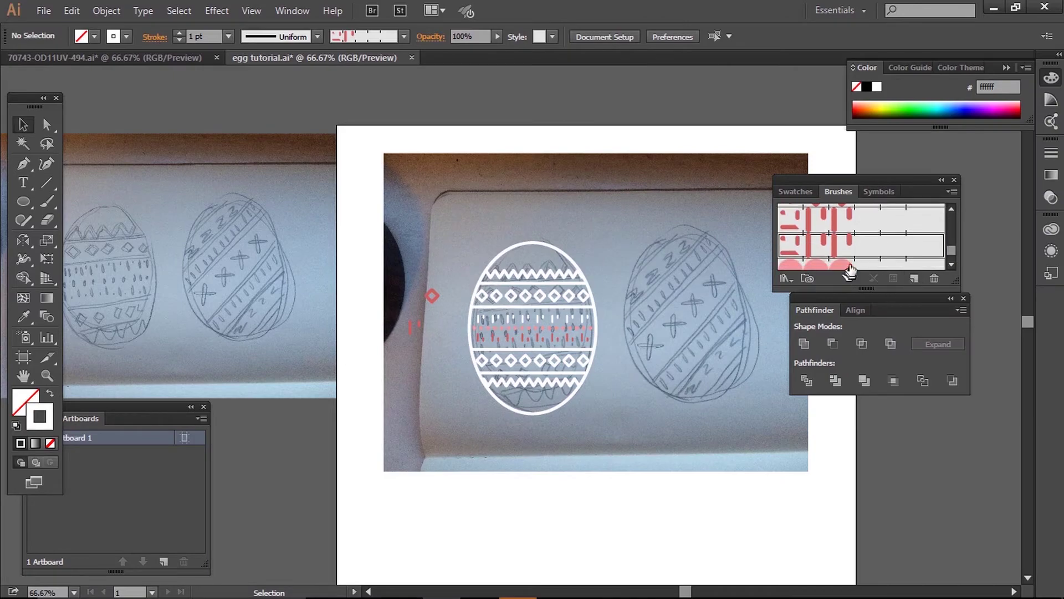
pyautogui.doubleClick(843, 249)
pyautogui.click(882, 402)
pyautogui.click(907, 466)
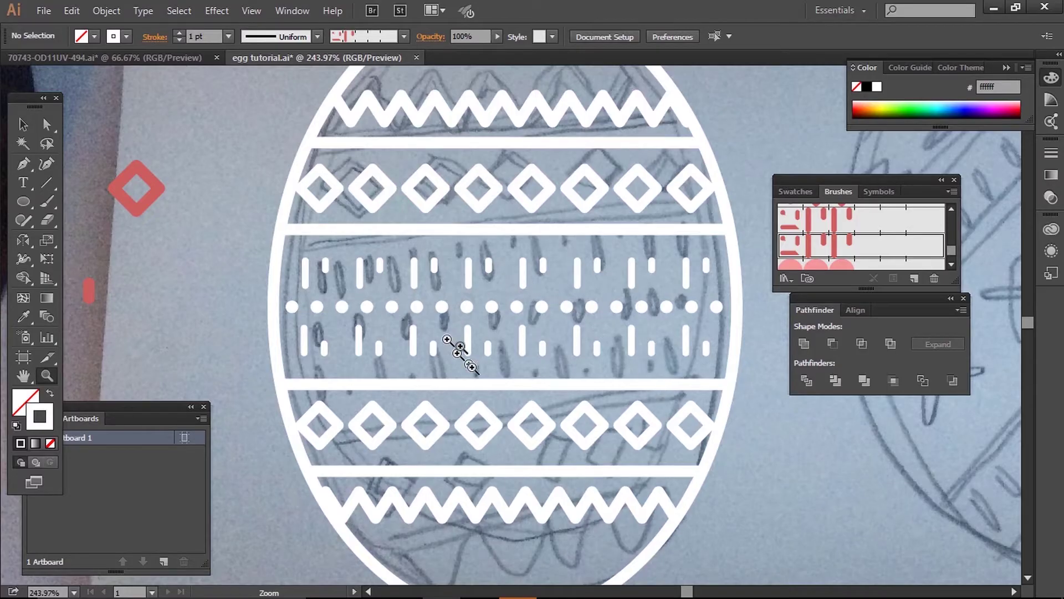
# Expand the appearance of the upper row of dashes in the egg's middle band
pyautogui.click(21, 127)
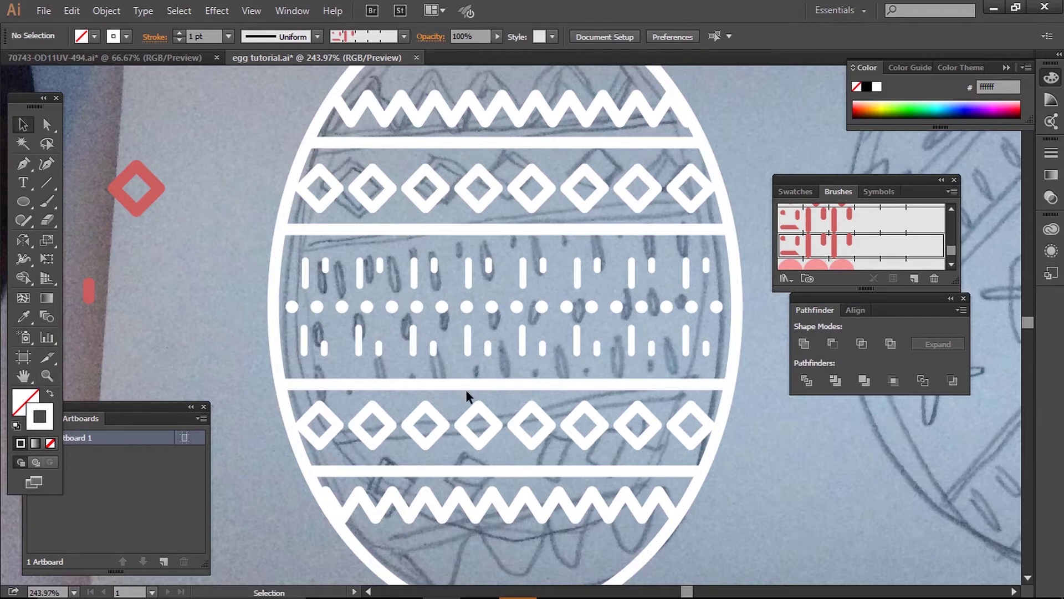
pyautogui.hotkey('ctrl', '-')
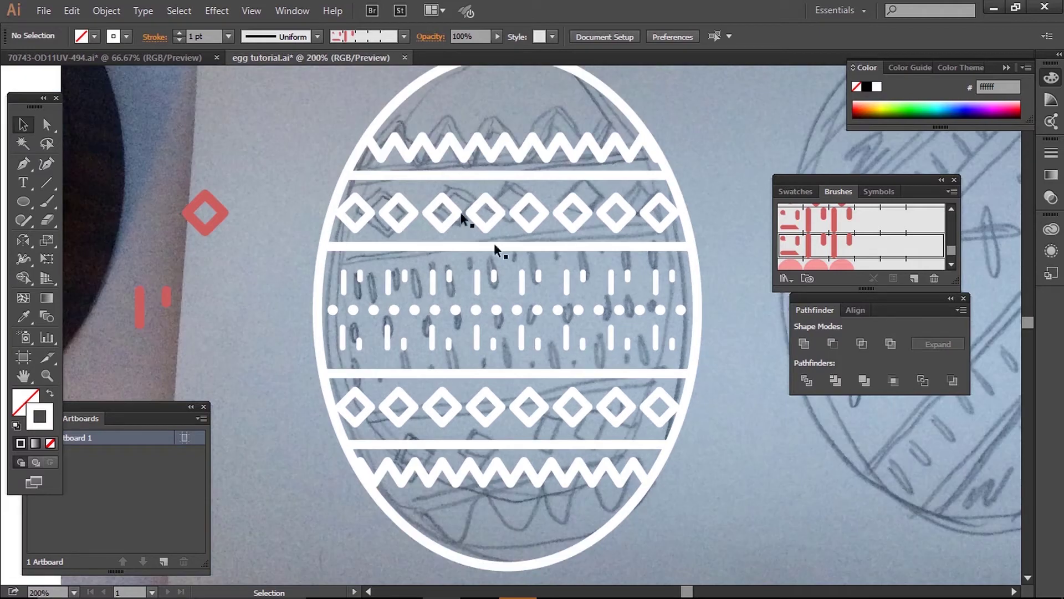
pyautogui.click(418, 280)
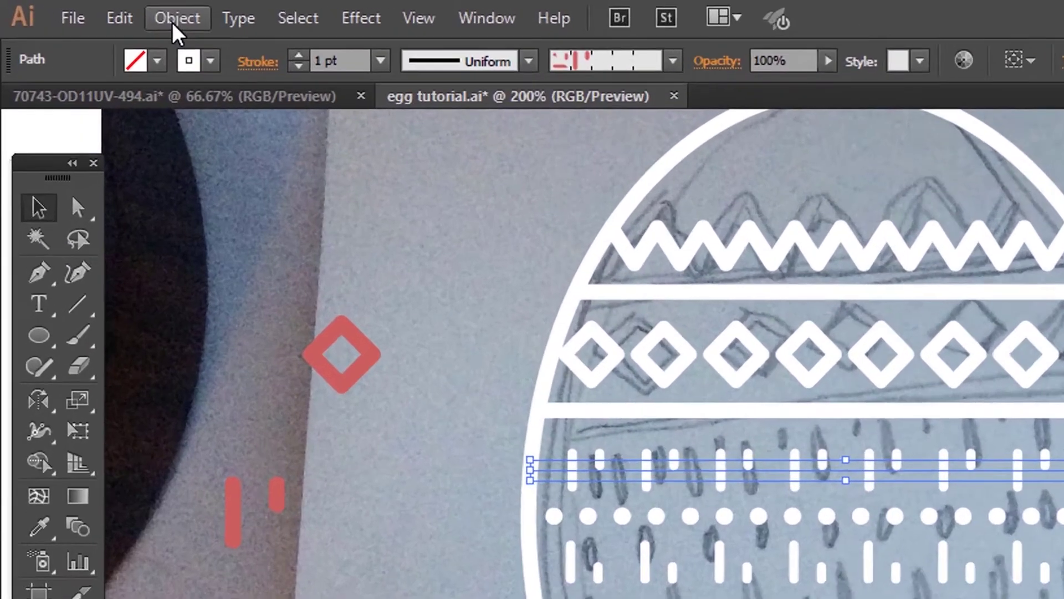
pyautogui.click(107, 10)
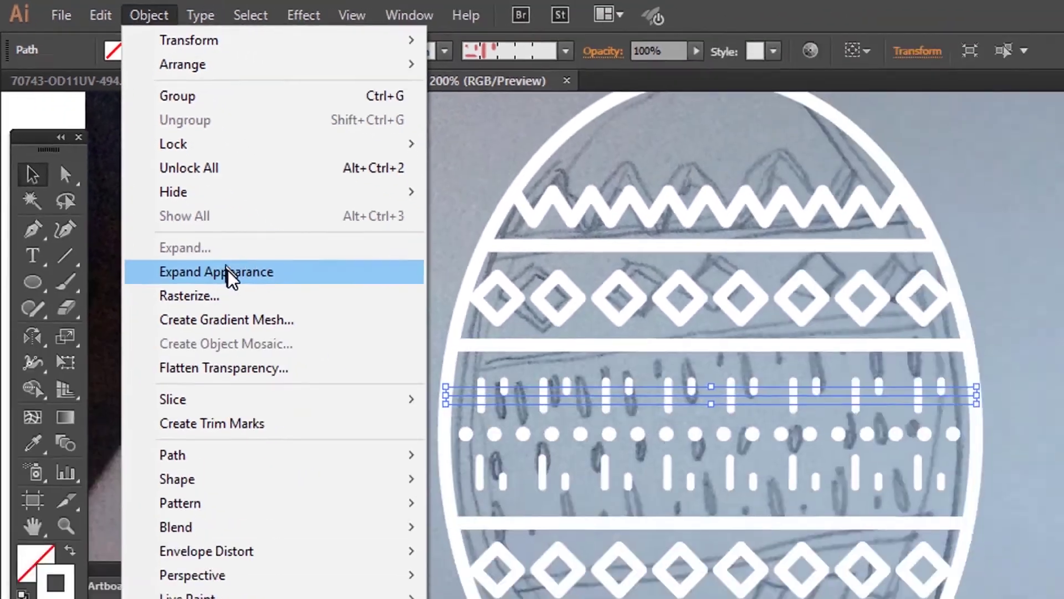
pyautogui.click(227, 272)
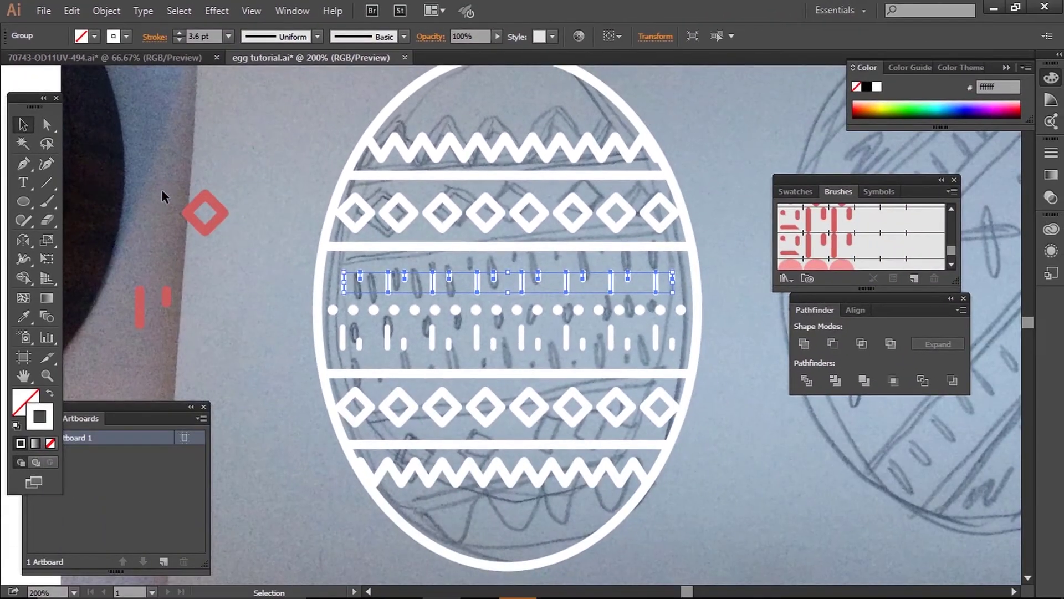
# Set the expanded upper dashes' stroke weight to 6 pt and deselect them
pyautogui.click(178, 34)
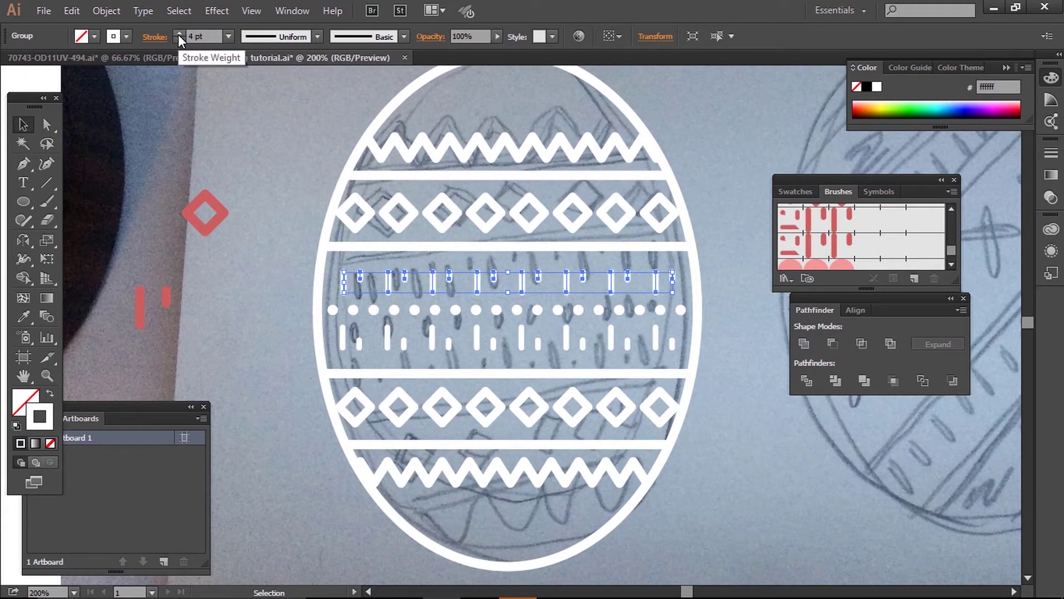
pyautogui.click(178, 34)
pyautogui.click(178, 35)
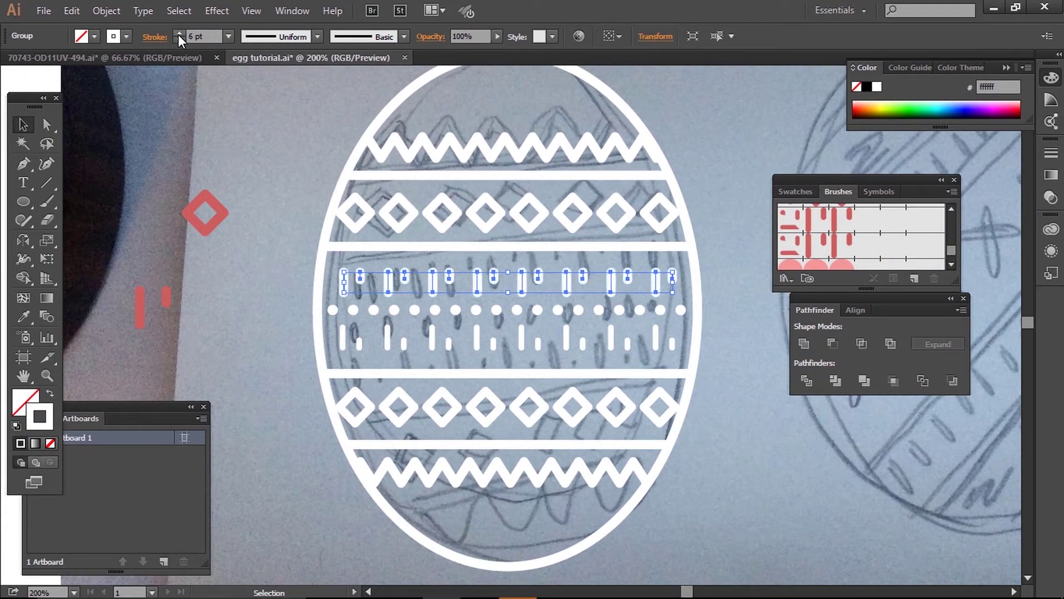
pyautogui.click(309, 263)
pyautogui.click(349, 245)
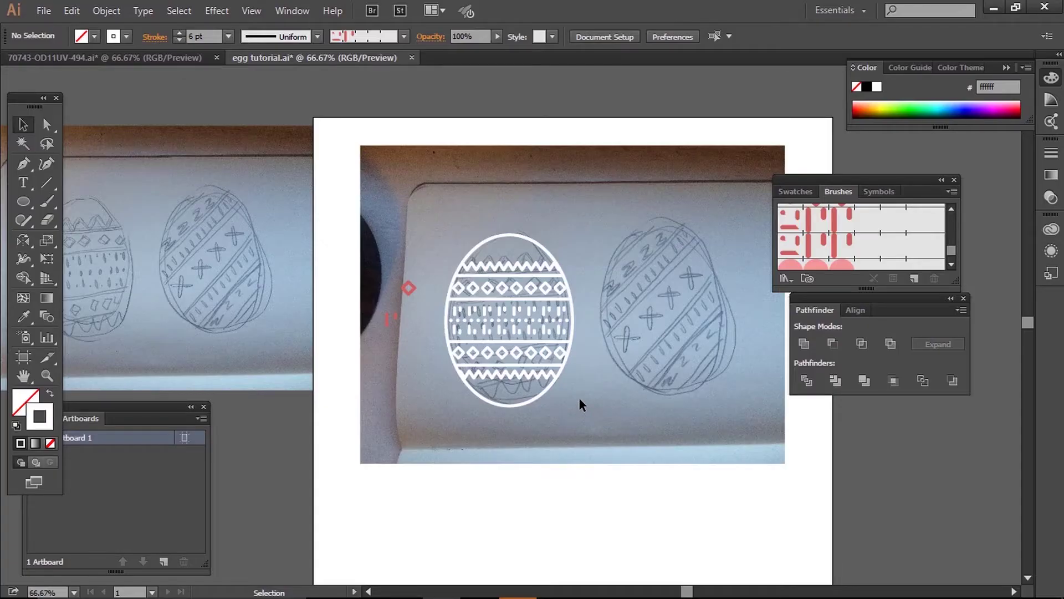
pyautogui.moveTo(492, 297); pyautogui.dragTo(587, 397)
pyautogui.moveTo(424, 225); pyautogui.dragTo(425, 225)
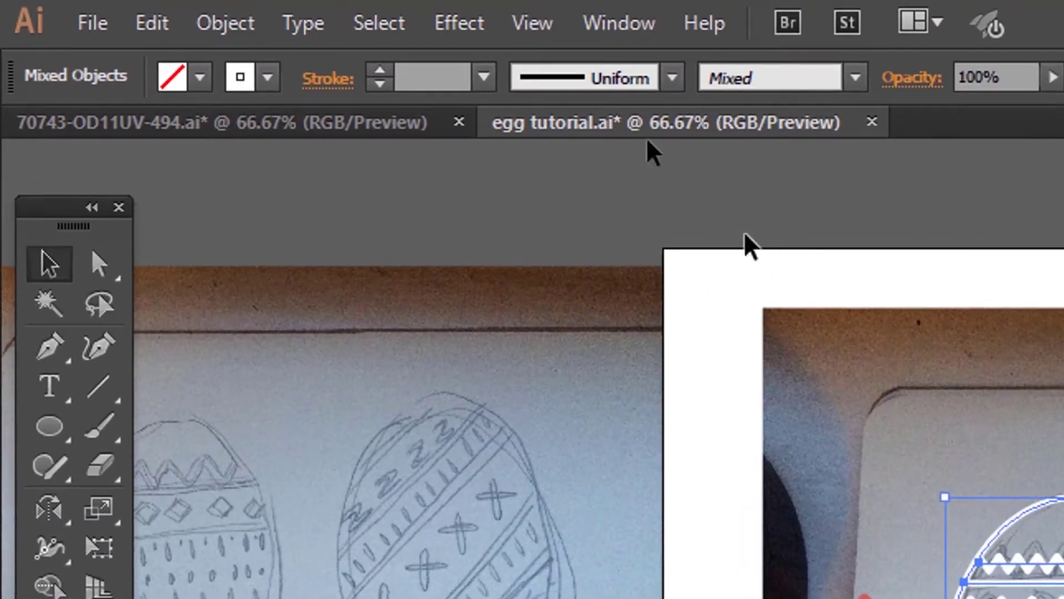
pyautogui.click(466, 24)
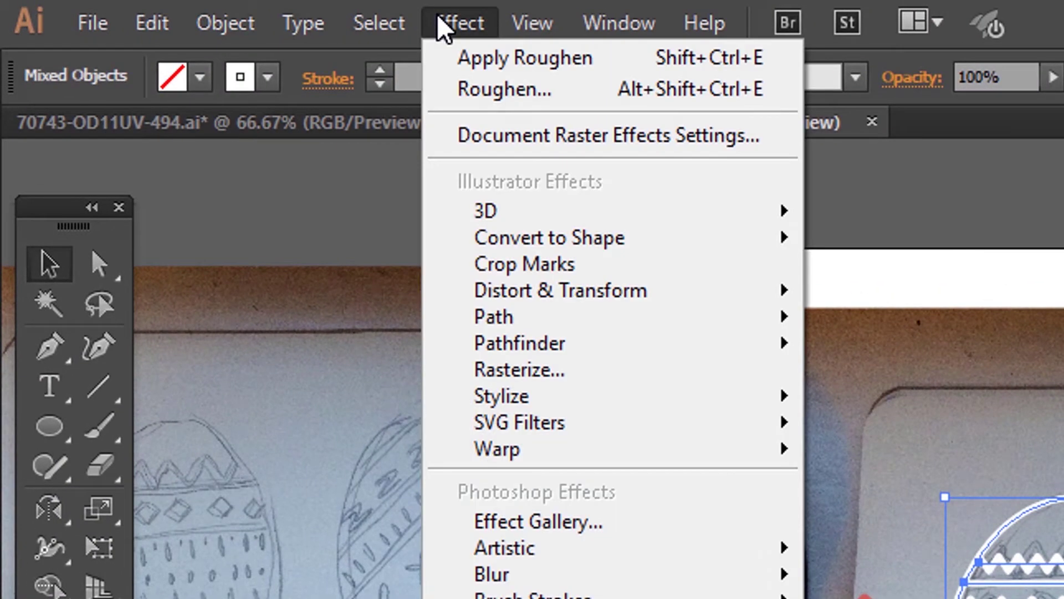
pyautogui.moveTo(625, 316)
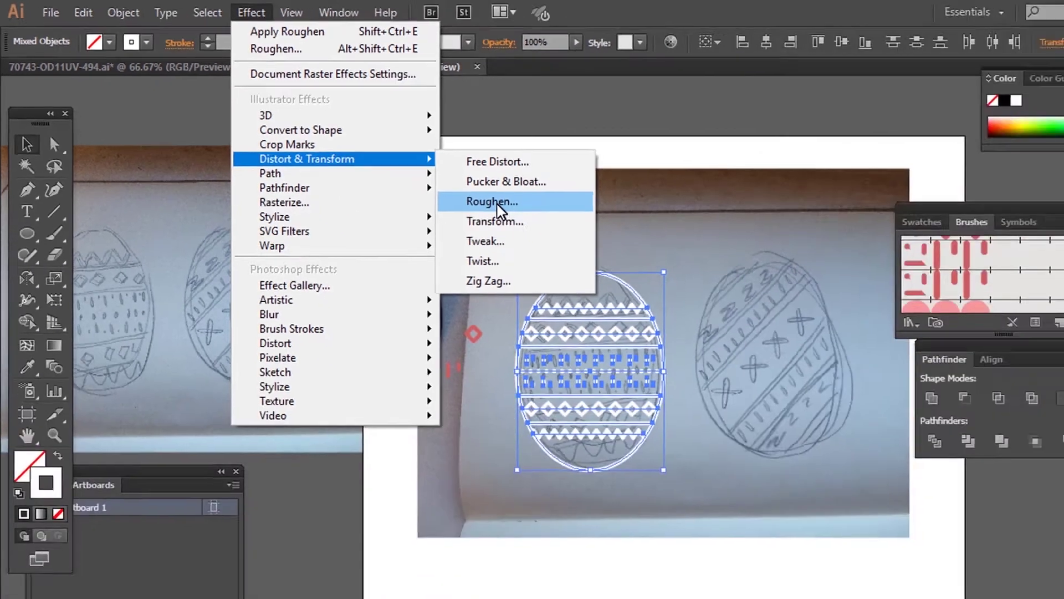
pyautogui.click(497, 204)
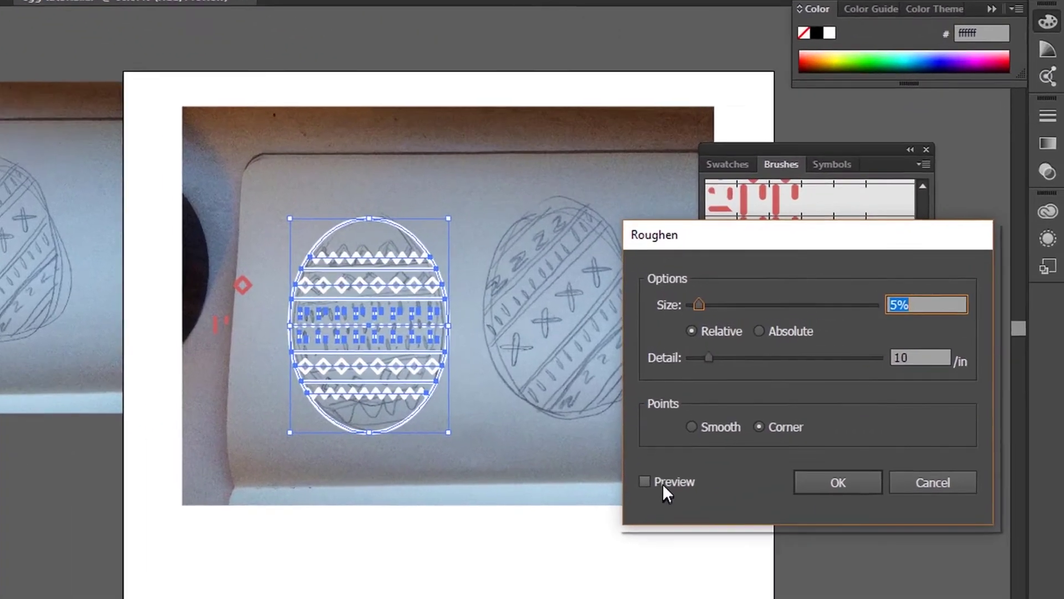
pyautogui.click(729, 444)
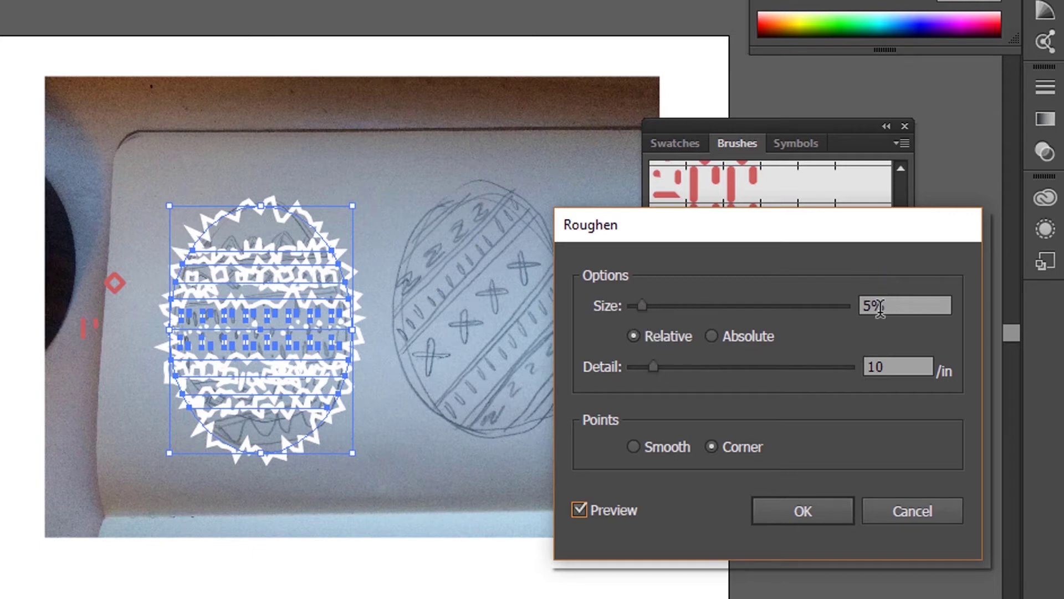
pyautogui.moveTo(642, 306)
pyautogui.mouseDown()
pyautogui.moveTo(633, 327)
pyautogui.moveTo(641, 306)
pyautogui.mouseUp()
pyautogui.click(723, 338)
pyautogui.click(882, 508)
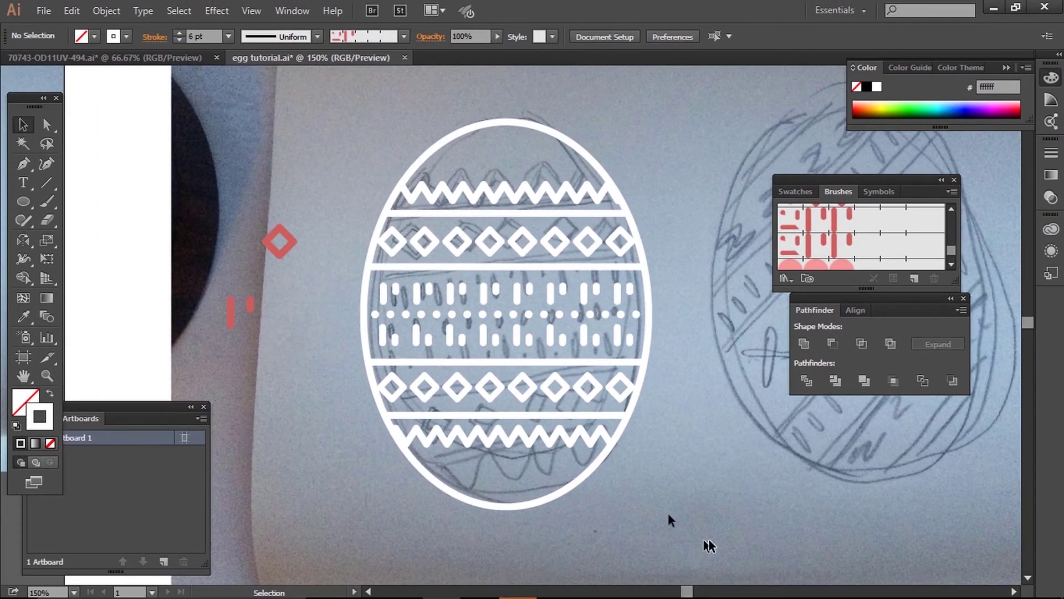
# Roughen the whole banded egg artwork with an absolute size of 5 px, corner points and a slightly raised detail
pyautogui.moveTo(670, 517); pyautogui.dragTo(330, 117)
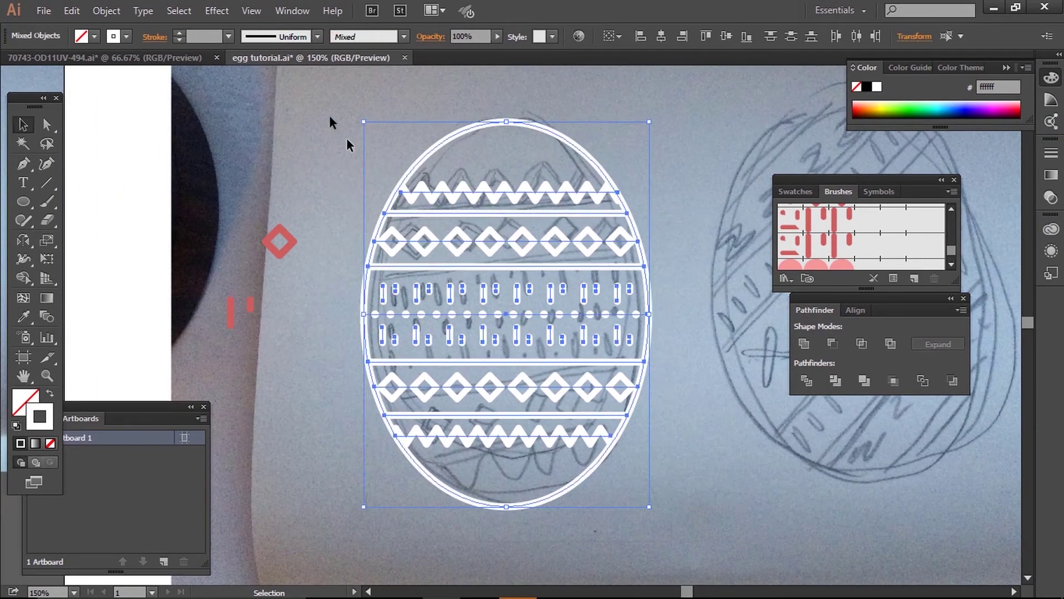
pyautogui.click(206, 11)
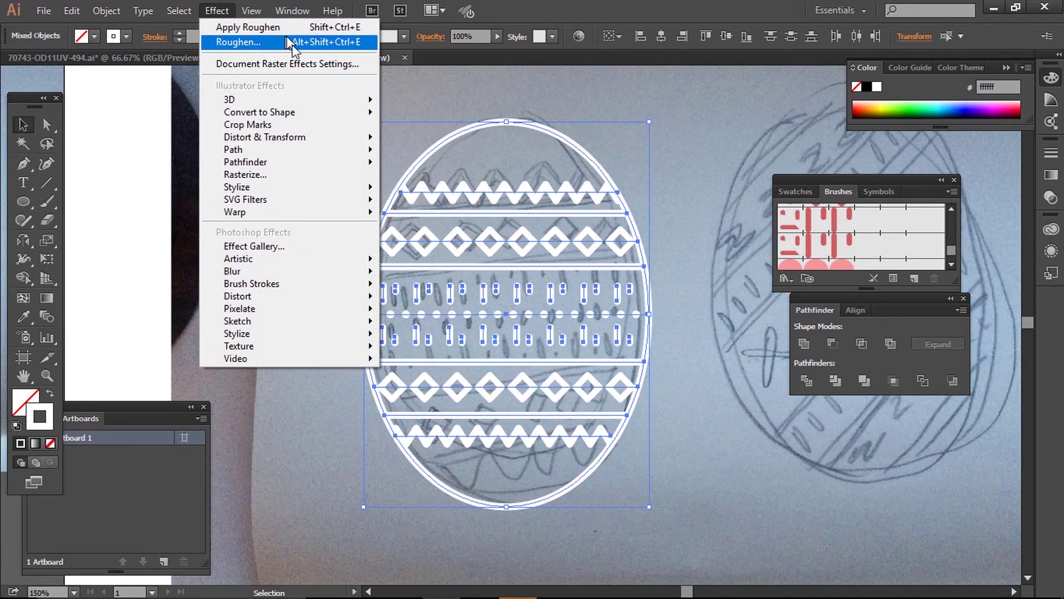
pyautogui.click(238, 41)
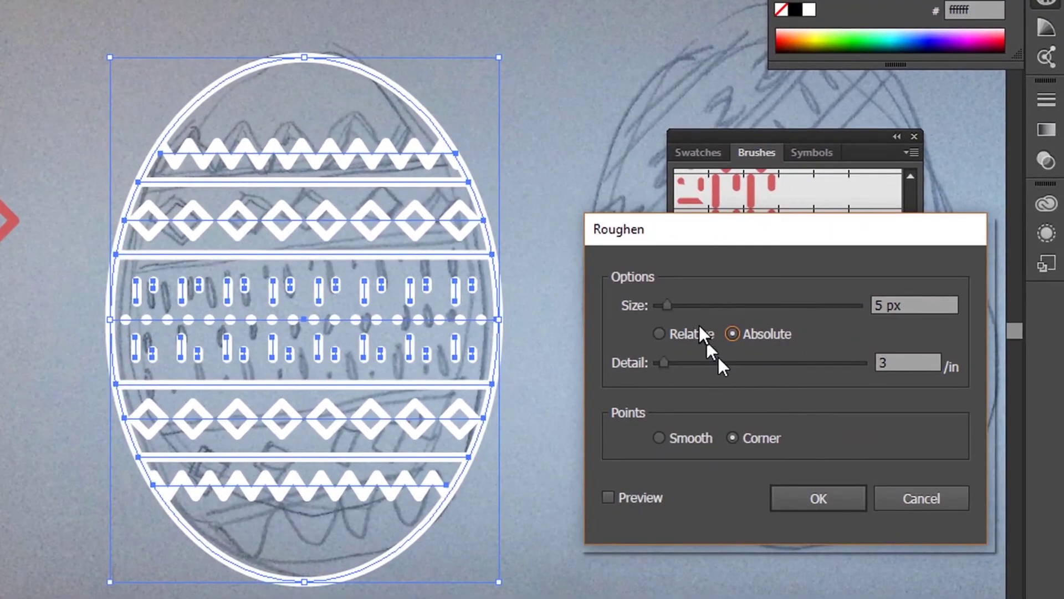
pyautogui.click(637, 496)
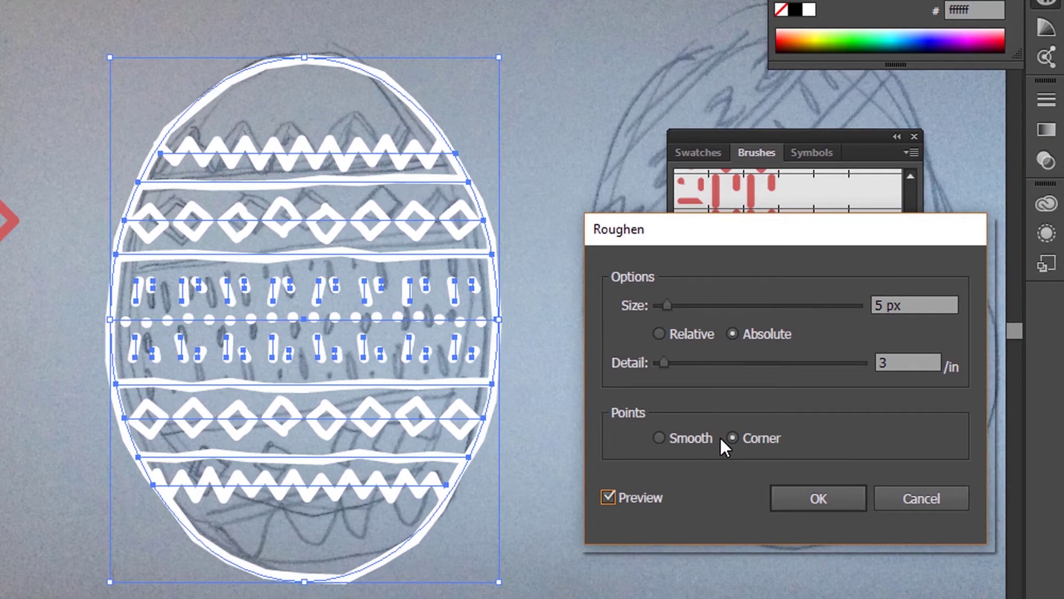
pyautogui.moveTo(664, 363); pyautogui.dragTo(673, 363)
pyautogui.click(782, 492)
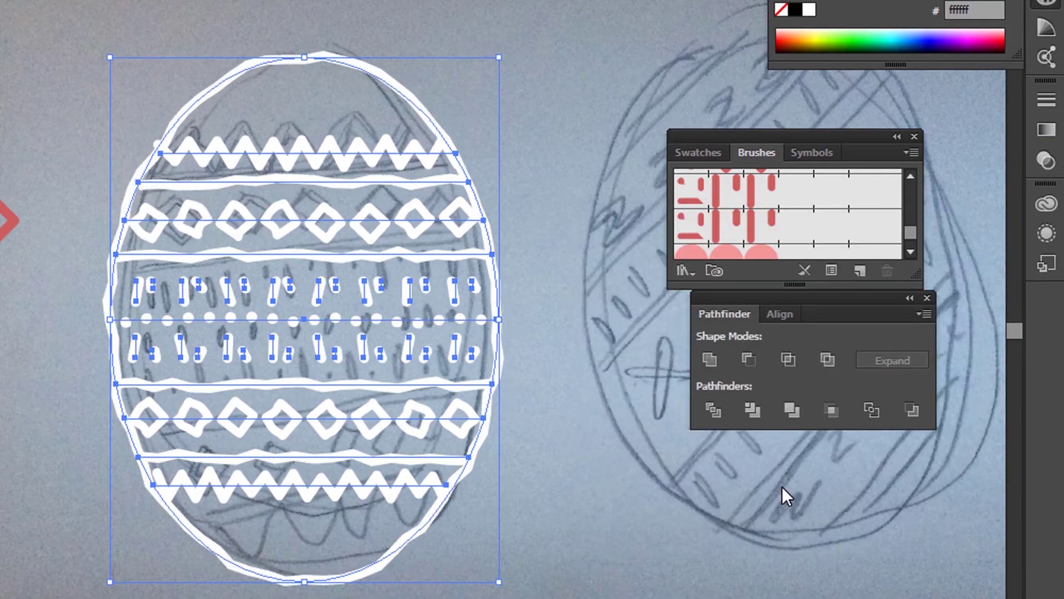
pyautogui.click(617, 447)
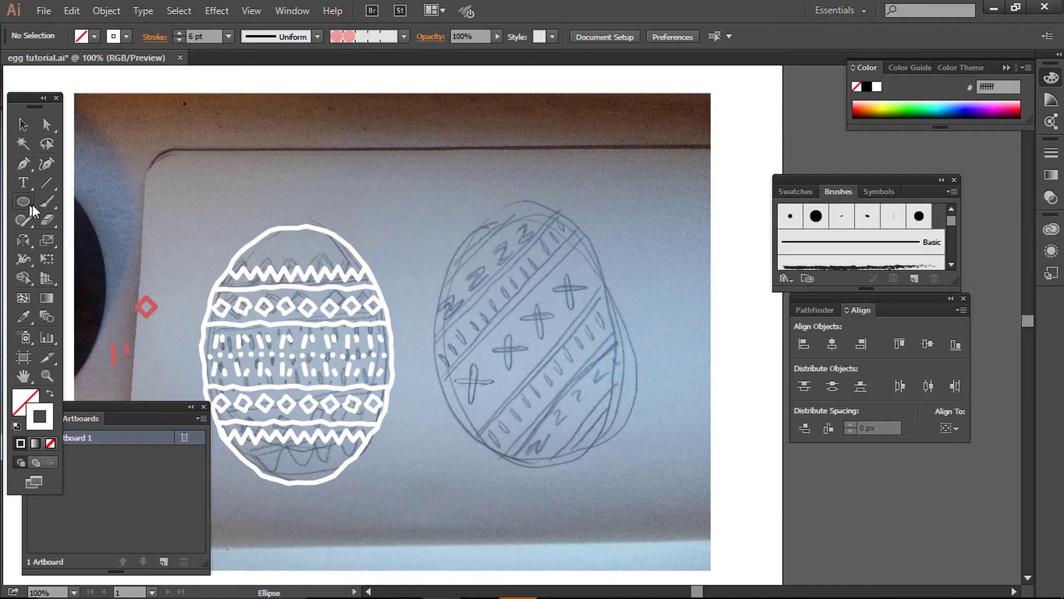
# Draw an ellipse about 231 by 322 px for the second egg and align it over the sketched outline
pyautogui.moveTo(454, 224); pyautogui.dragTo(637, 476)
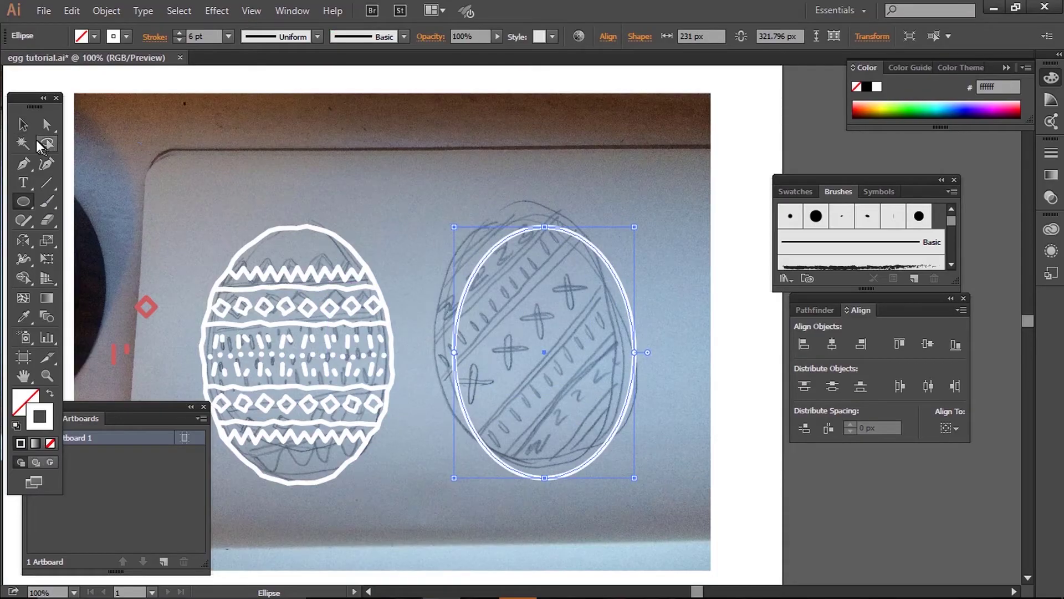
pyautogui.click(23, 124)
pyautogui.moveTo(629, 312); pyautogui.dragTo(608, 298)
# Draw a straight horizontal line beside the second egg's upper part, extending past the artboard, with the floating panels moved aside
pyautogui.press('p')
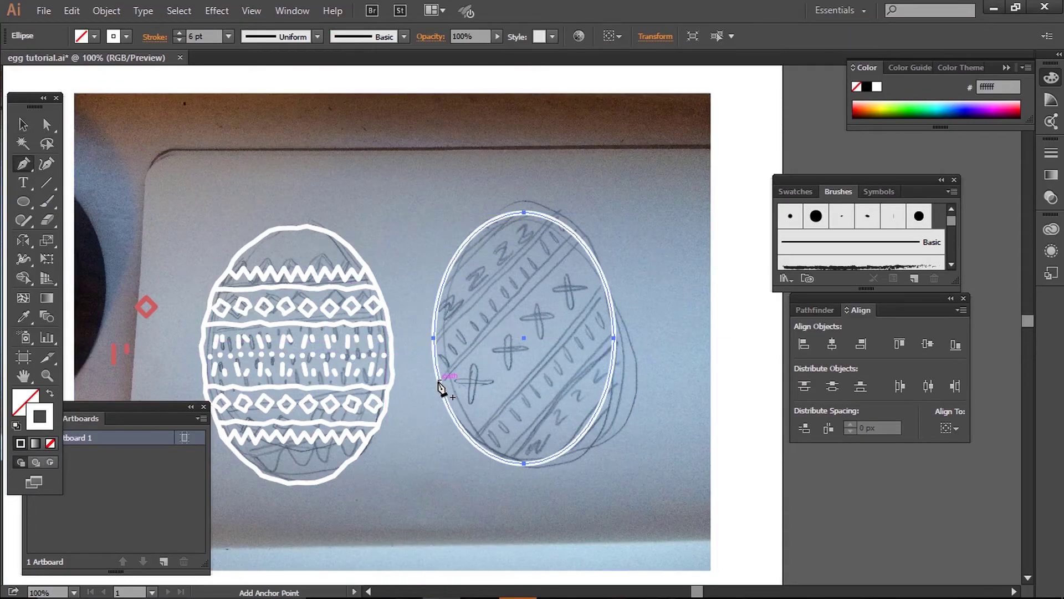
pyautogui.click(615, 243)
pyautogui.moveTo(840, 183); pyautogui.dragTo(963, 202)
pyautogui.moveTo(807, 297); pyautogui.dragTo(924, 368)
pyautogui.click(827, 244)
pyautogui.click(23, 125)
pyautogui.click(718, 248)
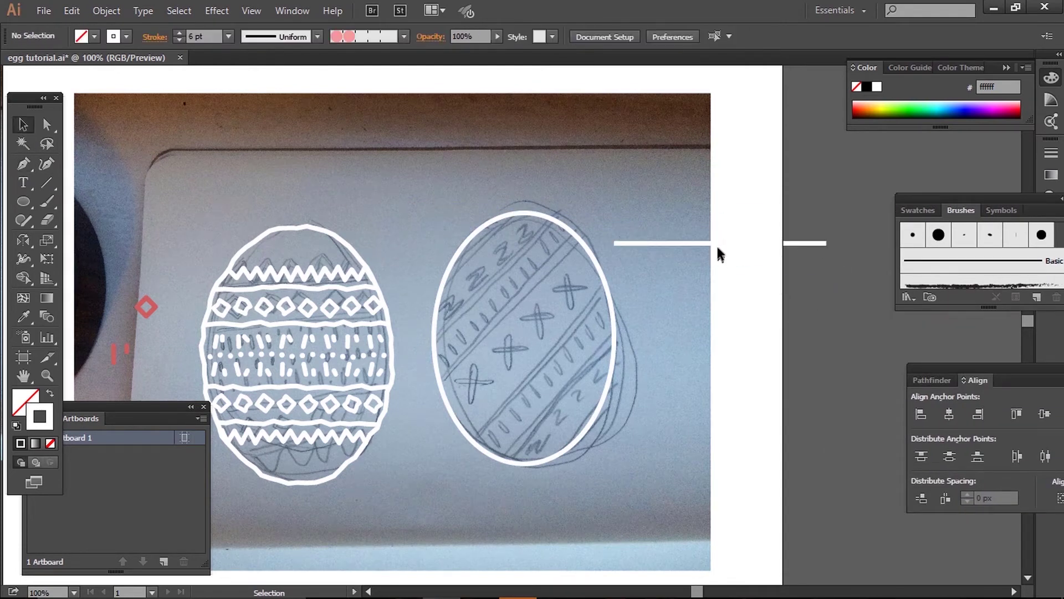
# Duplicate the horizontal line into a stack of six parallel lines and distribute the copies vertically
pyautogui.keyDown('alt'); pyautogui.moveTo(719, 243); pyautogui.dragTo(741, 219); pyautogui.keyUp('alt')
pyautogui.keyDown('alt'); pyautogui.moveTo(742, 219); pyautogui.dragTo(750, 204); pyautogui.keyUp('alt')
pyautogui.keyDown('alt'); pyautogui.moveTo(749, 205); pyautogui.dragTo(747, 165); pyautogui.keyUp('alt')
pyautogui.moveTo(840, 221); pyautogui.dragTo(805, 181)
pyautogui.click(779, 38)
pyautogui.click(854, 286)
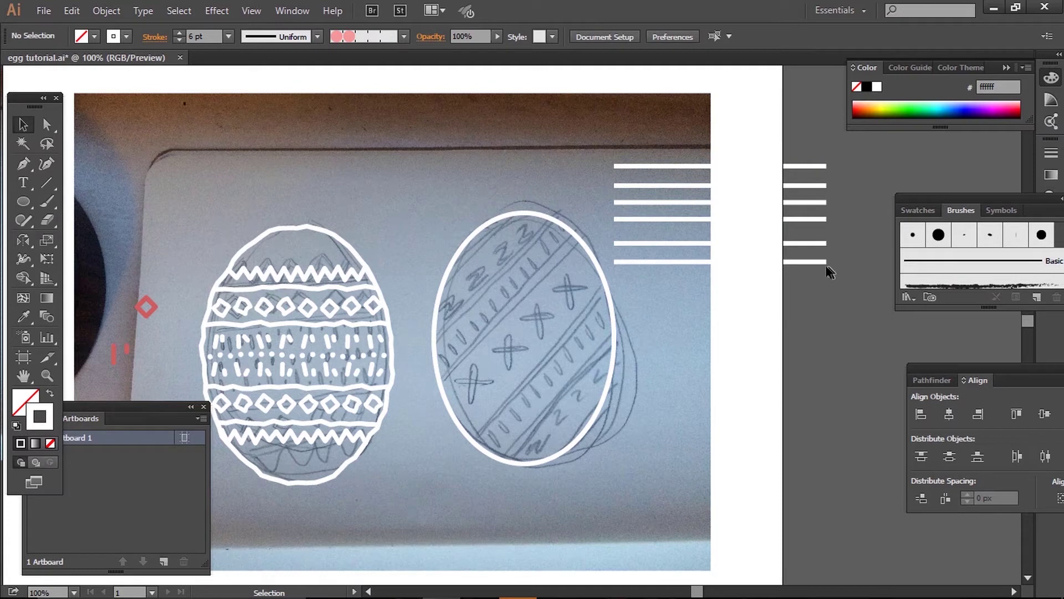
# Distribute the three middle lines of the stack evenly and delete the topmost line
pyautogui.moveTo(810, 256); pyautogui.dragTo(804, 192)
pyautogui.click(792, 37)
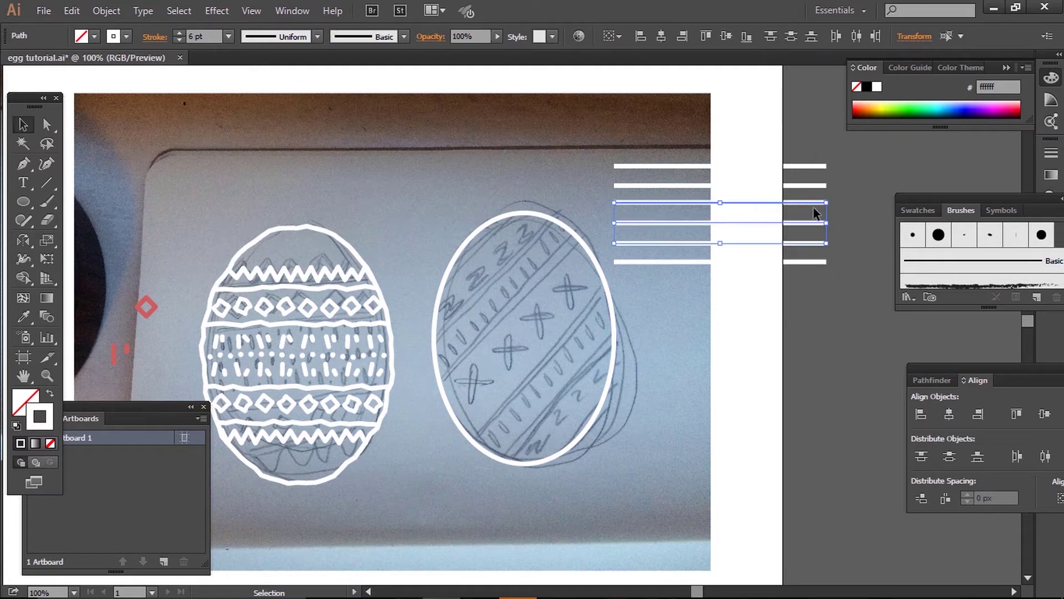
pyautogui.click(765, 165)
pyautogui.press('Delete')
# Reflect a copy of the line stack downward about its lowest line to build a symmetrical set of stripes
pyautogui.moveTo(851, 301); pyautogui.dragTo(803, 177)
pyautogui.moveTo(872, 267); pyautogui.dragTo(795, 153)
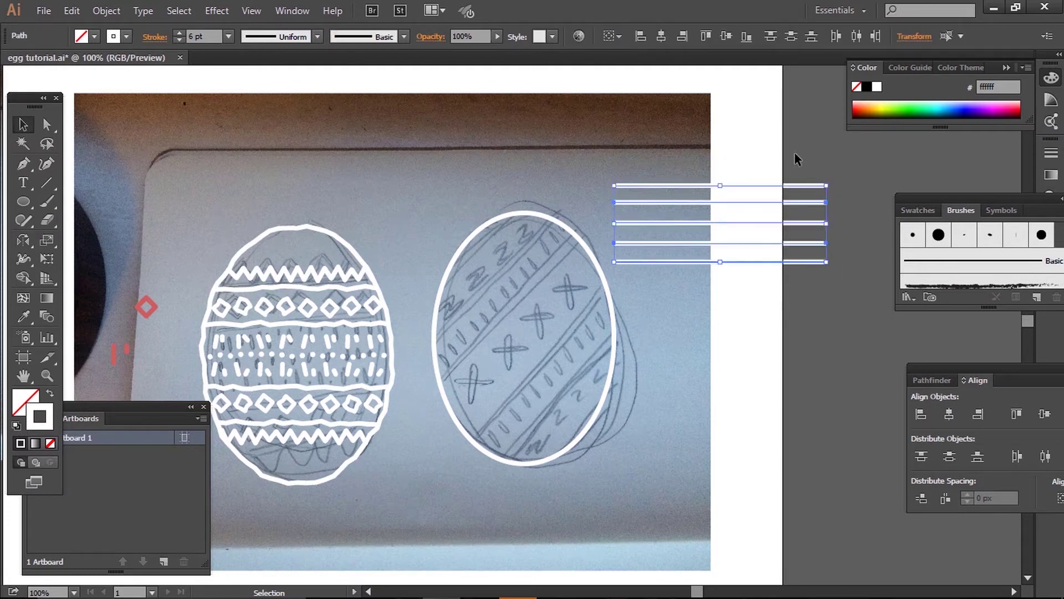
pyautogui.press('o')
pyautogui.click(614, 262)
pyautogui.keyDown('alt'); pyautogui.keyDown('shift'); pyautogui.click(852, 272); pyautogui.keyUp('shift'); pyautogui.keyUp('alt')
pyautogui.click(23, 124)
pyautogui.click(895, 374)
# Draw a small cross from one horizontal and one vertical line over the lowest sketched cross on the second egg
pyautogui.click(24, 163)
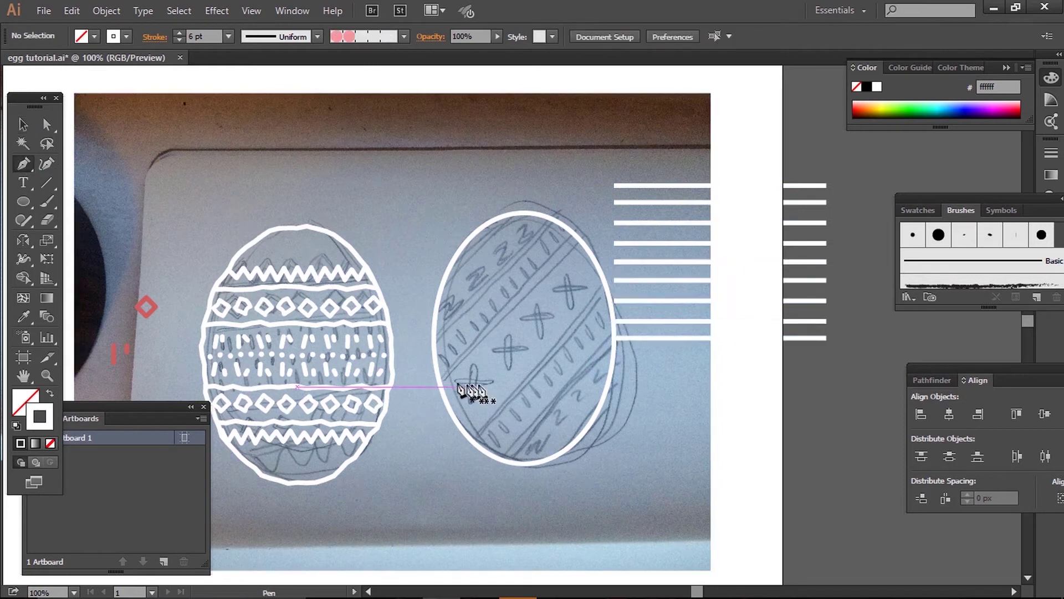
pyautogui.click(451, 381)
pyautogui.click(490, 381)
pyautogui.click(23, 164)
pyautogui.click(470, 365)
pyautogui.click(470, 405)
# Select both lines of the cross and adjust their stroke end caps
pyautogui.click(23, 124)
pyautogui.keyDown('shift'); pyautogui.click(483, 381); pyautogui.keyUp('shift')
pyautogui.click(166, 86)
pyautogui.click(470, 391)
pyautogui.keyDown('shift'); pyautogui.click(483, 381); pyautogui.keyUp('shift')
pyautogui.click(155, 36)
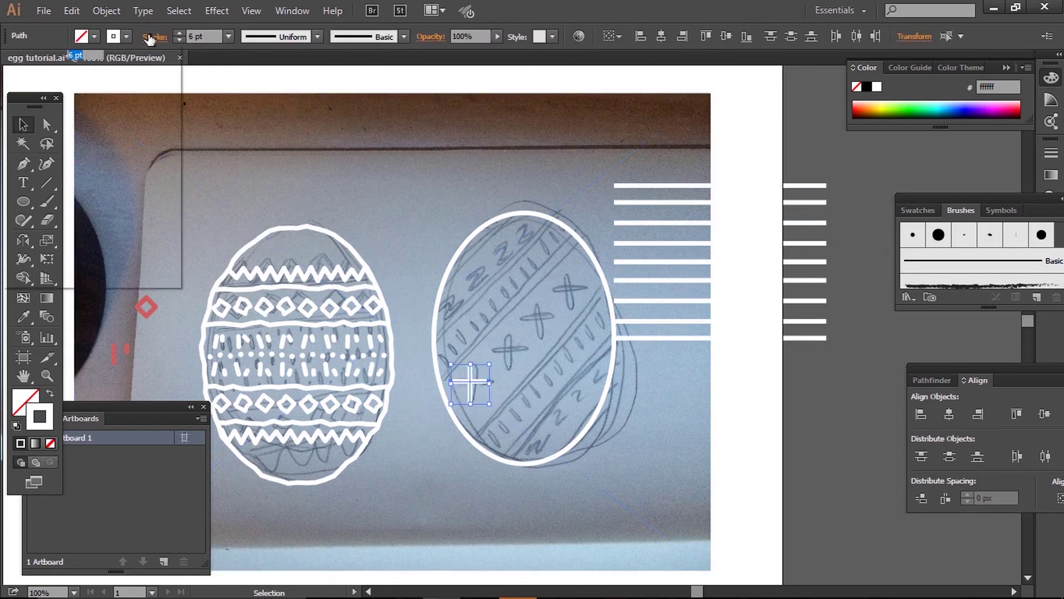
pyautogui.click(90, 76)
pyautogui.click(634, 396)
# Replace the cross with a pasted copy turned into an X shape, placed outside the egg beside the line stack
pyautogui.click(468, 375)
pyautogui.hotkey('ctrl', 'c')
pyautogui.hotkey('ctrl', 'v')
pyautogui.moveTo(537, 350); pyautogui.dragTo(613, 322)
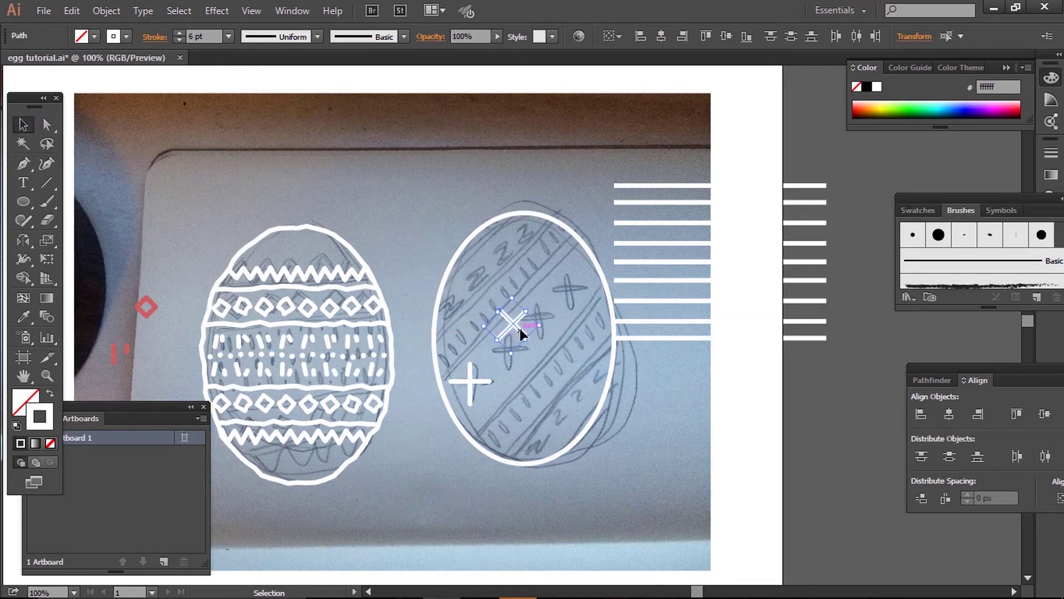
pyautogui.moveTo(521, 335); pyautogui.dragTo(638, 270)
pyautogui.click(470, 380)
pyautogui.press('Delete')
pyautogui.moveTo(613, 328); pyautogui.dragTo(740, 371)
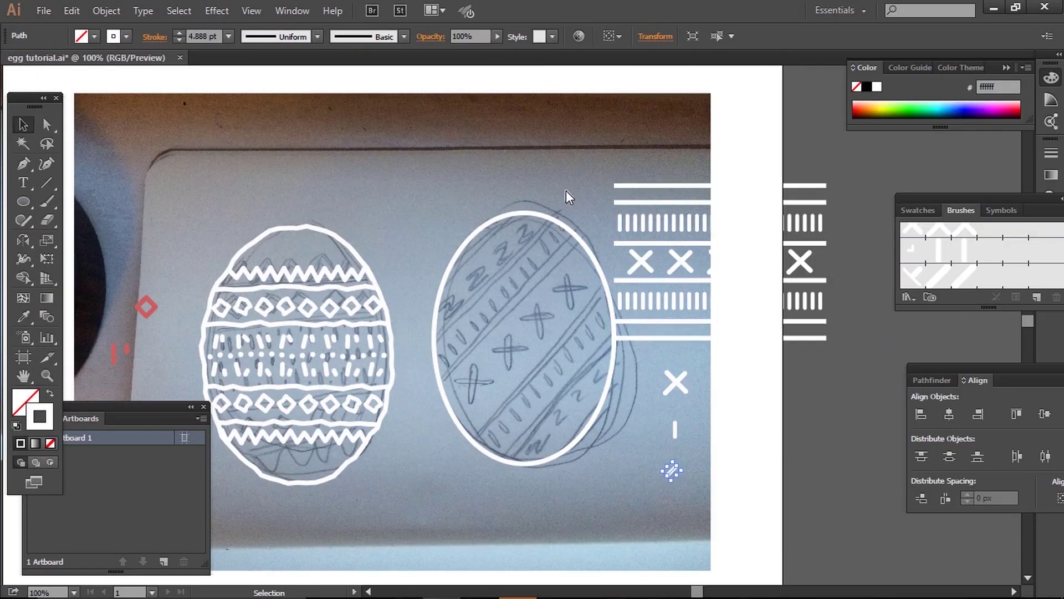
# Apply the diagonal dash pattern brush to the top and bottom lines of the stack
pyautogui.click(626, 185)
pyautogui.keyDown('shift'); pyautogui.click(666, 336); pyautogui.keyUp('shift')
pyautogui.click(943, 276)
pyautogui.click(854, 344)
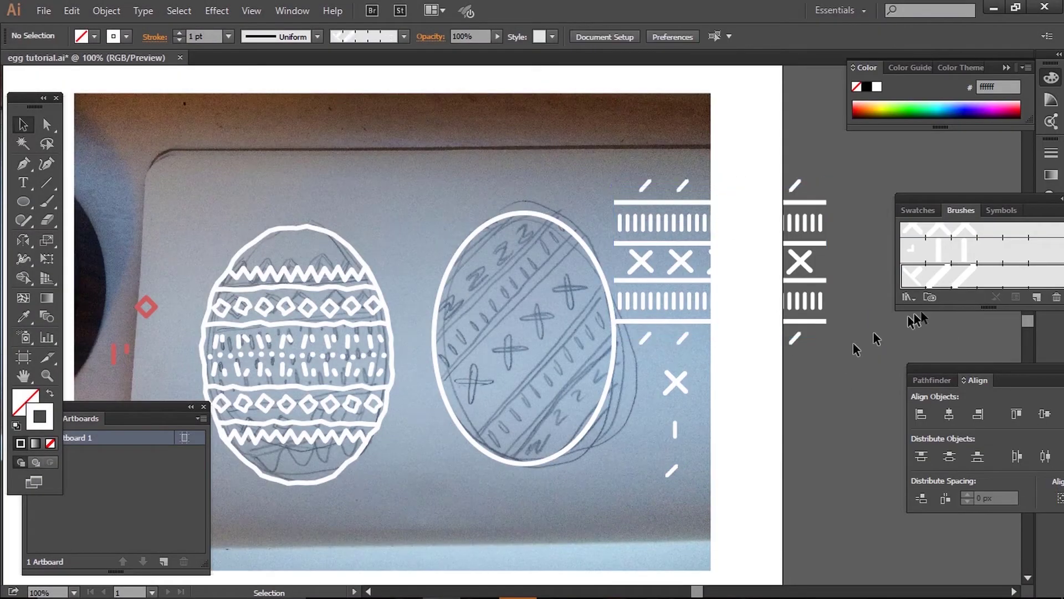
# Reduce the tile spacing of the diagonal dash pattern brush and update the strokes that use it
pyautogui.doubleClick(942, 276)
pyautogui.moveTo(644, 176); pyautogui.dragTo(501, 215)
pyautogui.click(934, 508)
pyautogui.press('Return')
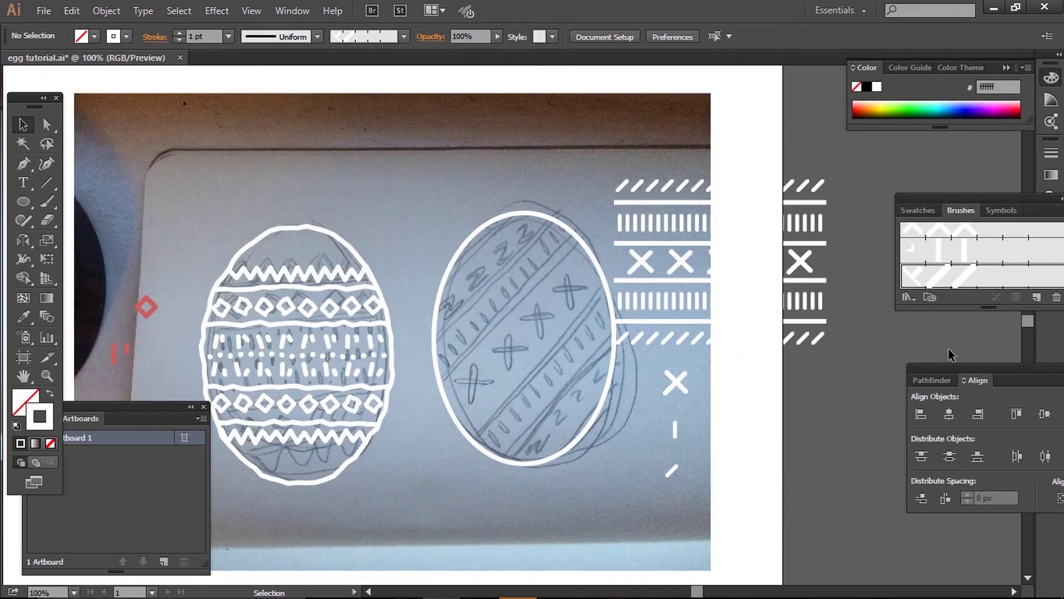
# Rotate the whole stack of patterned lines diagonally and position it over the second egg to match the sketch
pyautogui.moveTo(837, 177)
pyautogui.mouseDown()
pyautogui.moveTo(610, 344)
pyautogui.moveTo(659, 255)
pyautogui.moveTo(604, 209)
pyautogui.mouseUp()
pyautogui.moveTo(404, 462); pyautogui.dragTo(365, 486)
pyautogui.moveTo(587, 254); pyautogui.dragTo(597, 251)
pyautogui.click(585, 370)
pyautogui.click(586, 348)
# Adjust the endpoints of the rows and lines in the second egg's lower-right part so they fit the outline
pyautogui.click(47, 125)
pyautogui.moveTo(645, 288); pyautogui.dragTo(612, 321)
pyautogui.moveTo(660, 305); pyautogui.dragTo(612, 352)
pyautogui.moveTo(498, 467); pyautogui.dragTo(529, 462)
pyautogui.click(674, 315)
pyautogui.moveTo(670, 318); pyautogui.dragTo(610, 382)
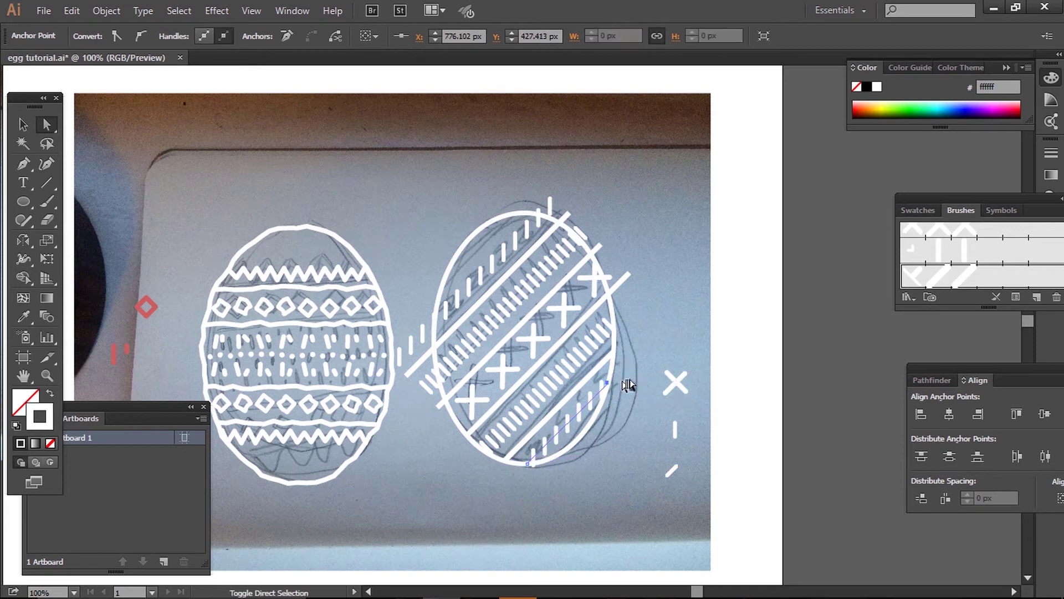
pyautogui.moveTo(529, 464); pyautogui.dragTo(467, 434)
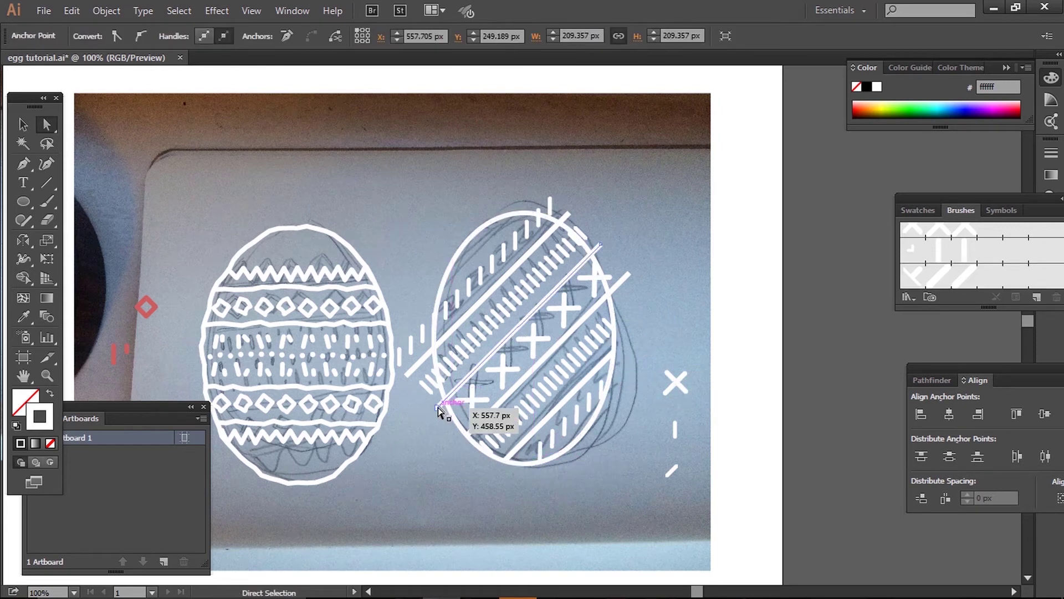
# Shorten the lines around the cross row and the upper-left pattern rows so their ends meet the egg's outline
pyautogui.moveTo(630, 275); pyautogui.dragTo(608, 294)
pyautogui.click(591, 252)
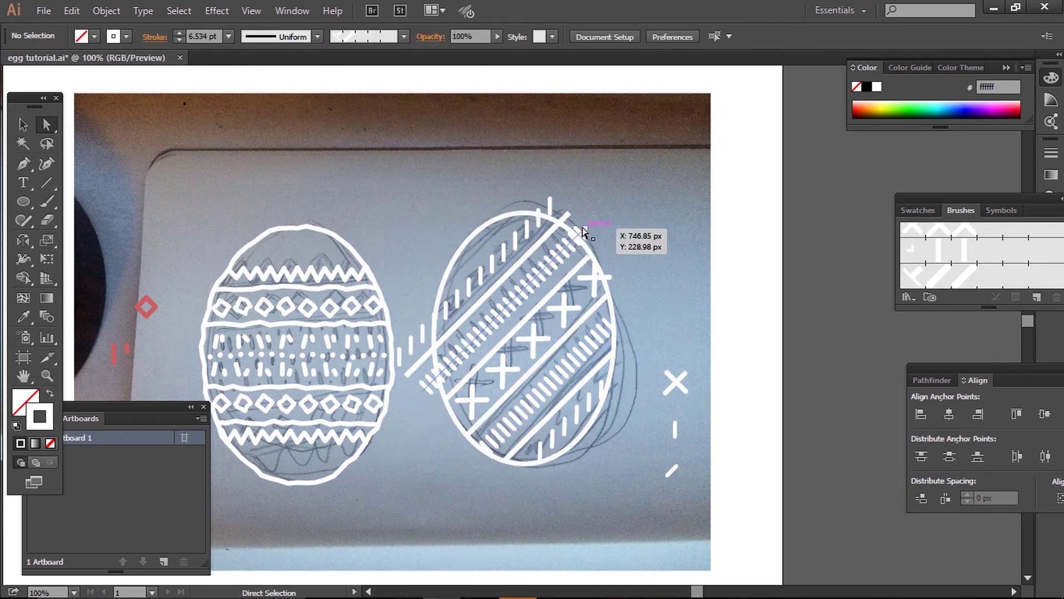
pyautogui.moveTo(584, 231); pyautogui.dragTo(577, 237)
pyautogui.moveTo(427, 386); pyautogui.dragTo(437, 344)
pyautogui.click(412, 360)
pyautogui.moveTo(569, 213); pyautogui.dragTo(543, 216)
pyautogui.moveTo(393, 364); pyautogui.dragTo(436, 320)
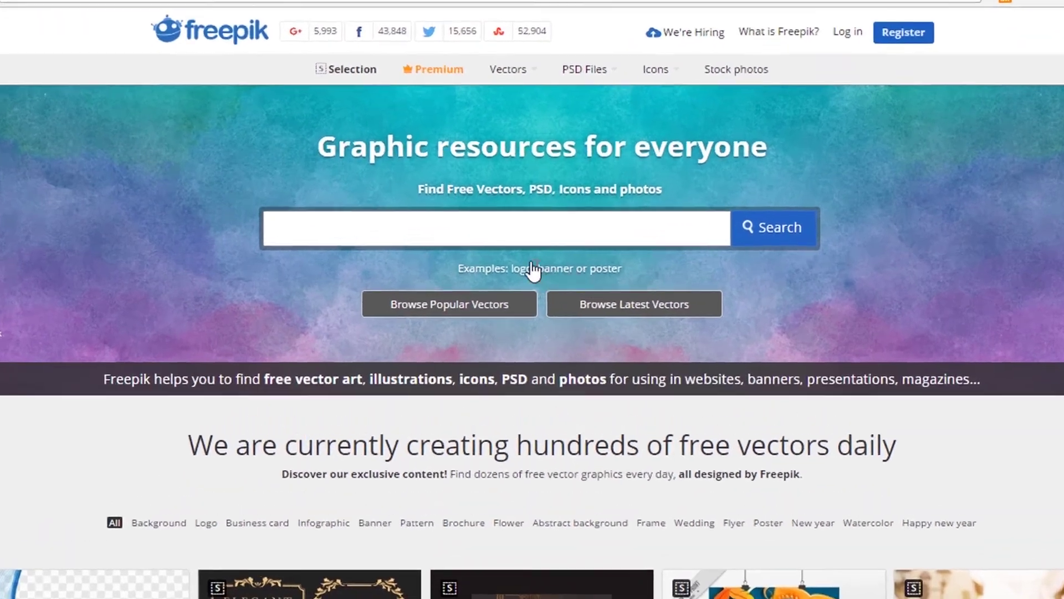
# Switch to the Freepik website, search for watercolour and browse the results for a background texture
pyautogui.click(511, 231)
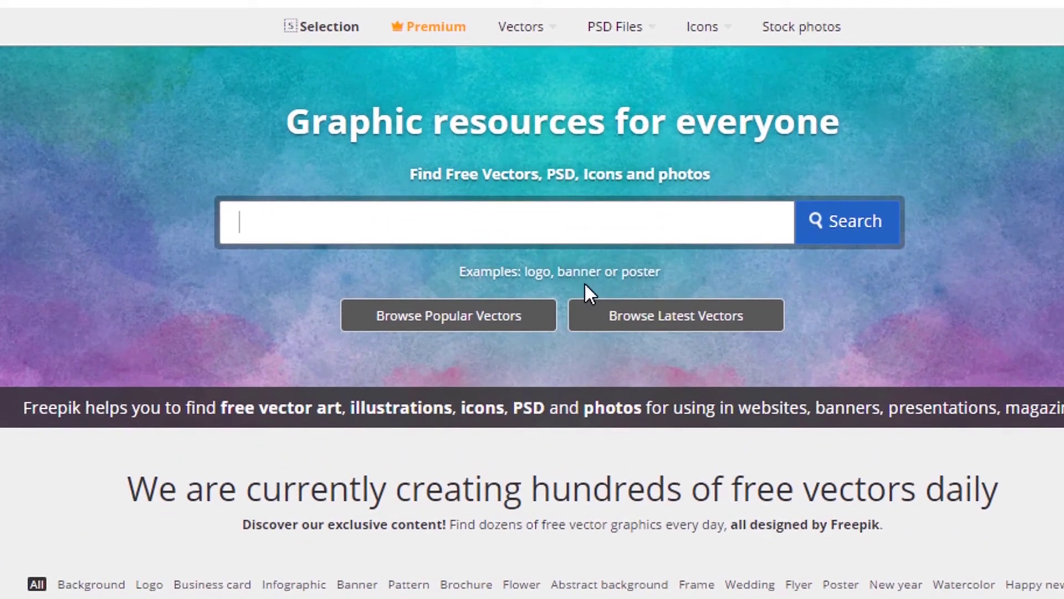
pyautogui.write('watercolour')
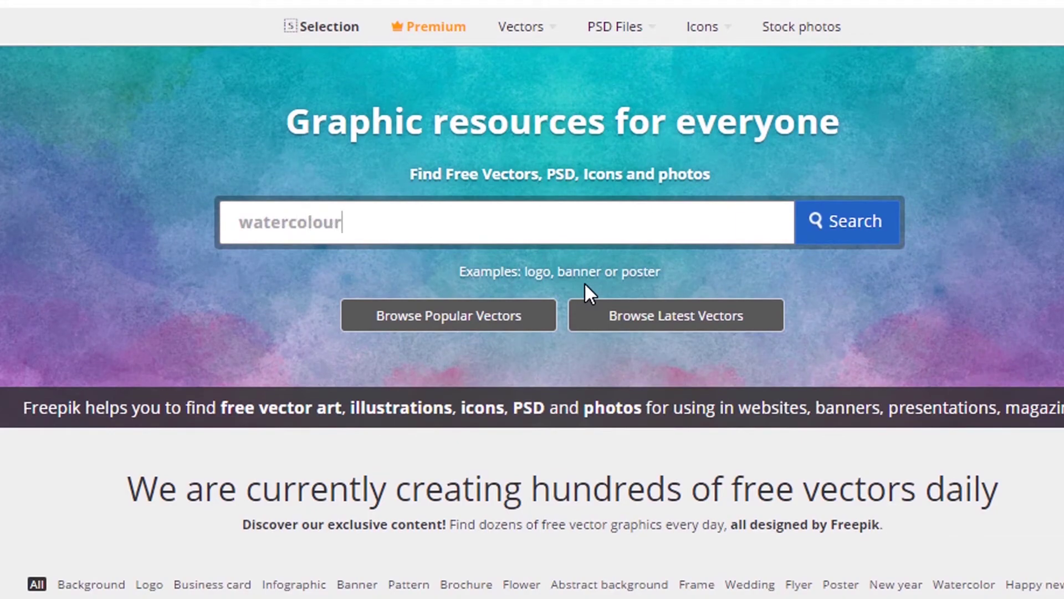
pyautogui.press('Return')
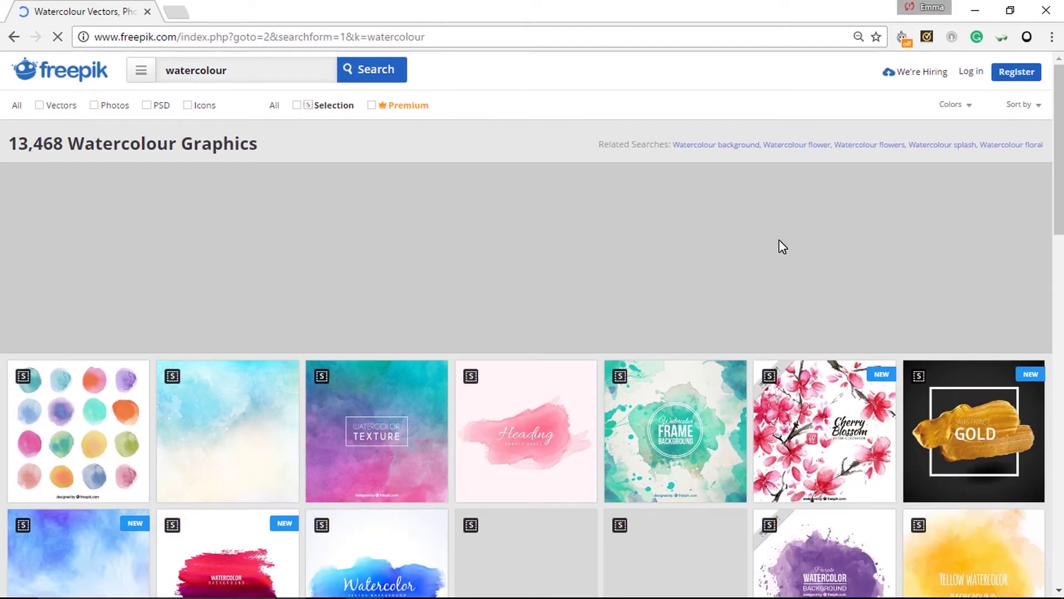
pyautogui.scroll(-4, 1061, 233)
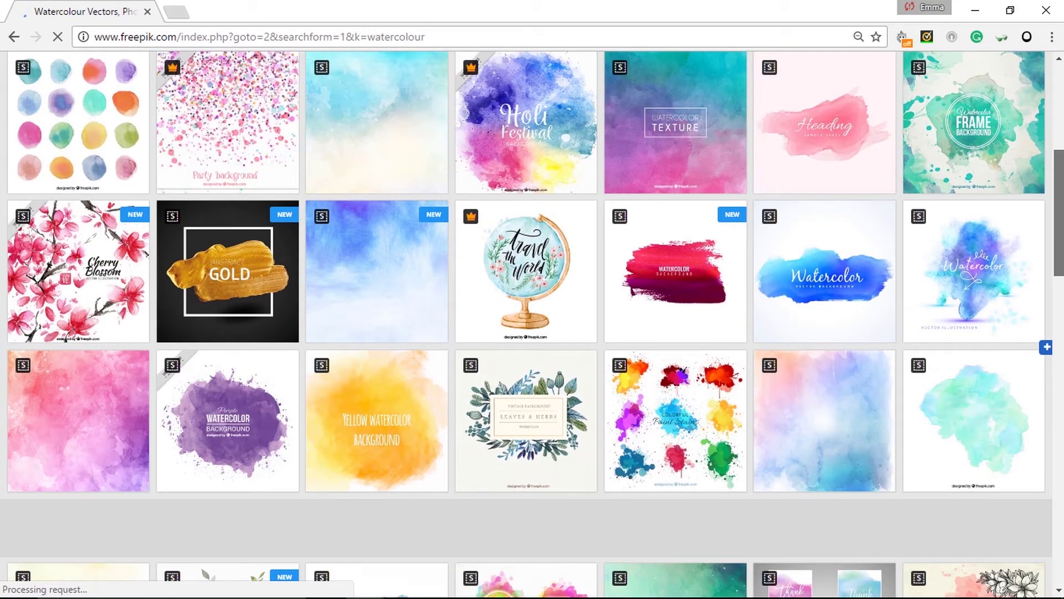
pyautogui.scroll(-1, 532, 325)
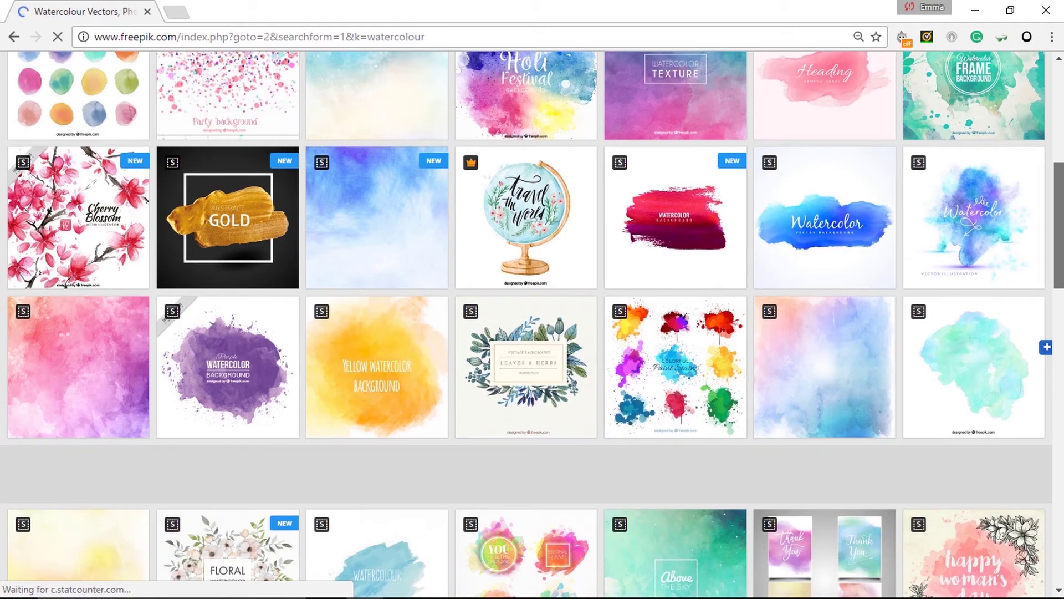
pyautogui.scroll(4, 1062, 225)
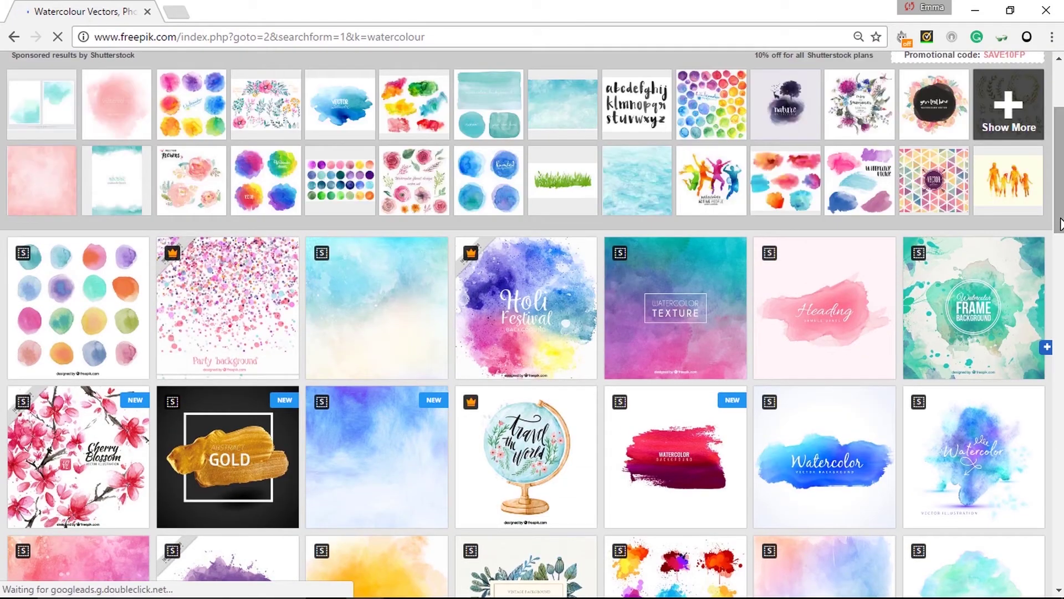
pyautogui.moveTo(669, 295)
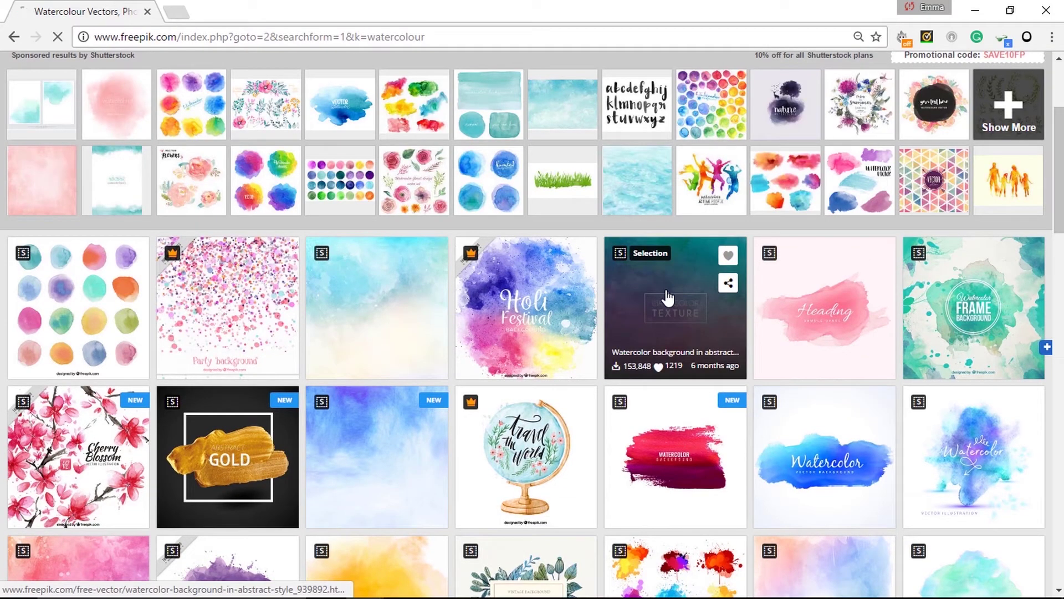
# Download the free vector "Watercolor background in abstract style" from its Freepik page
pyautogui.click(667, 291)
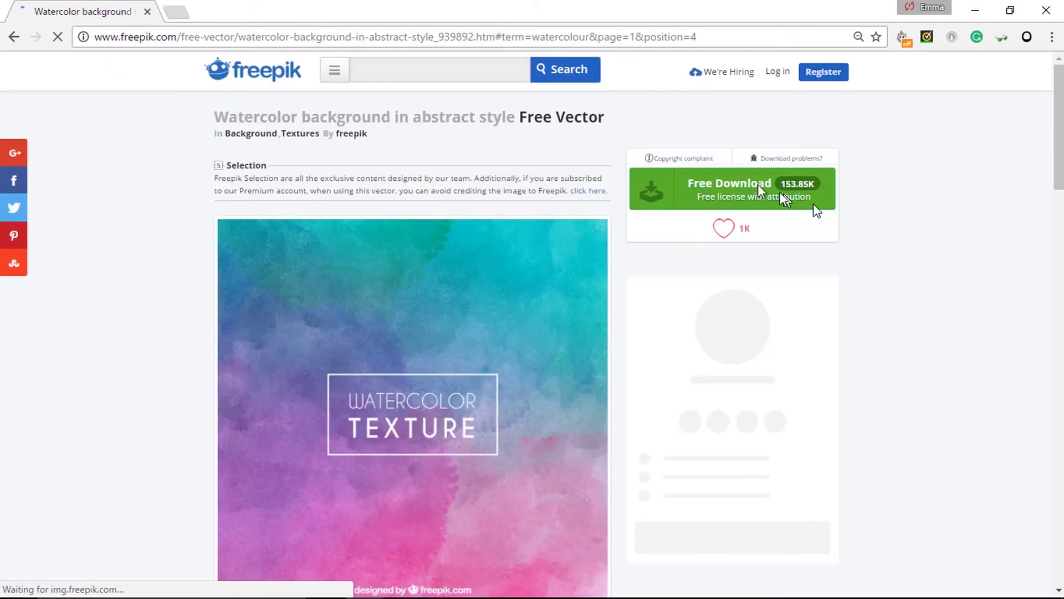
pyautogui.click(744, 185)
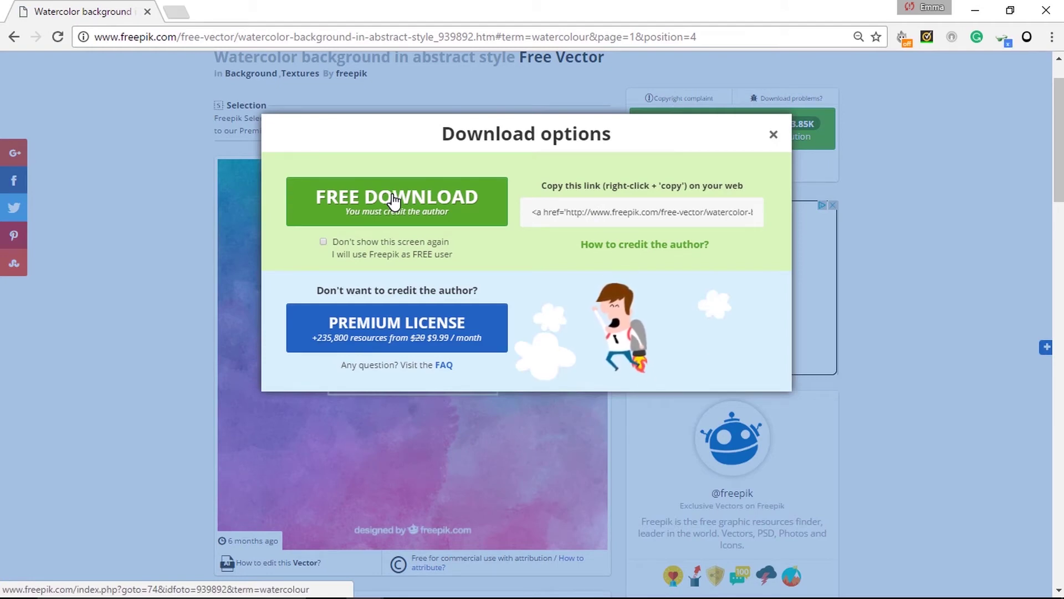
pyautogui.click(396, 200)
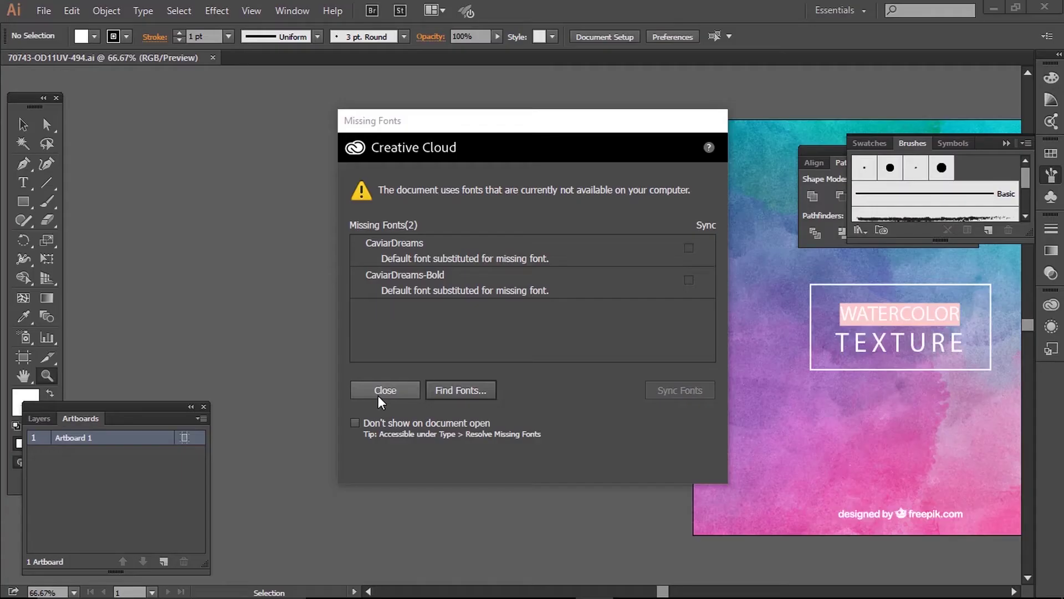
# Dismiss the missing fonts notice for the downloaded watercolour file and delete its framed title text and the freepik credit line
pyautogui.click(379, 397)
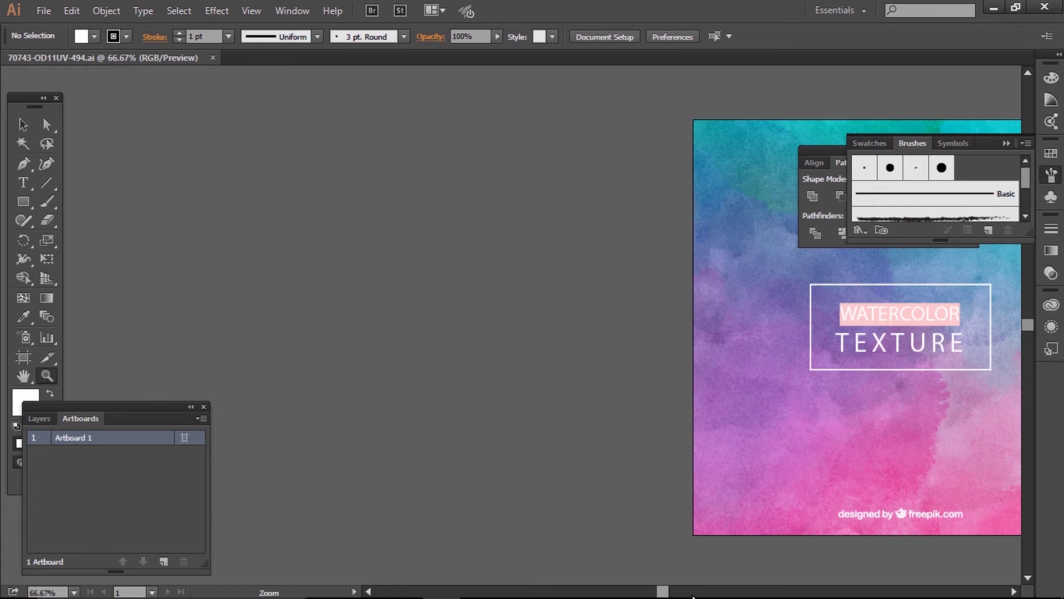
pyautogui.hotkey('ctrl', '0')
pyautogui.press('v')
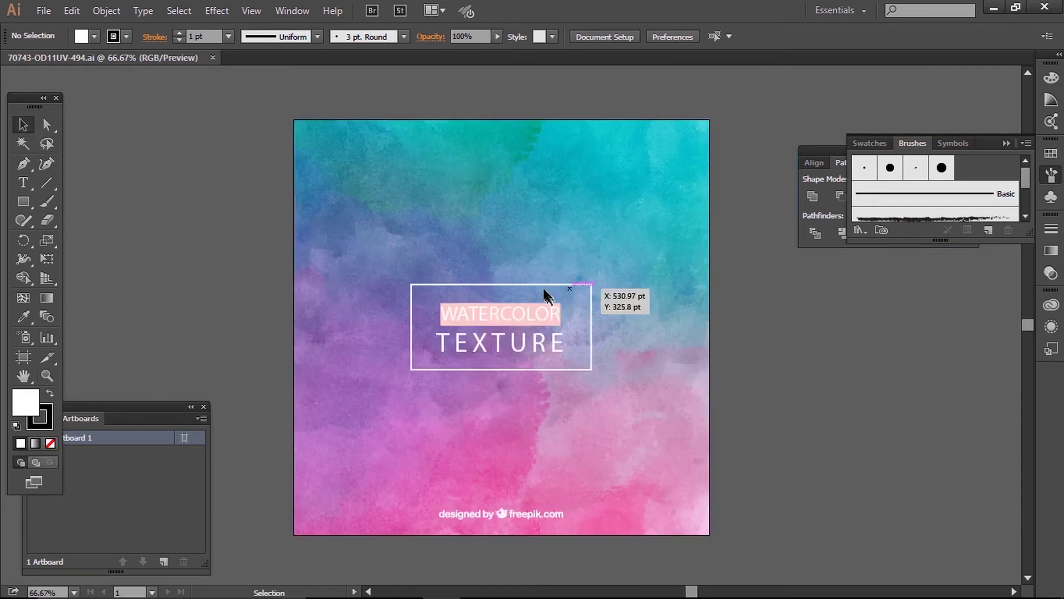
pyautogui.click(575, 301)
pyautogui.press('Delete')
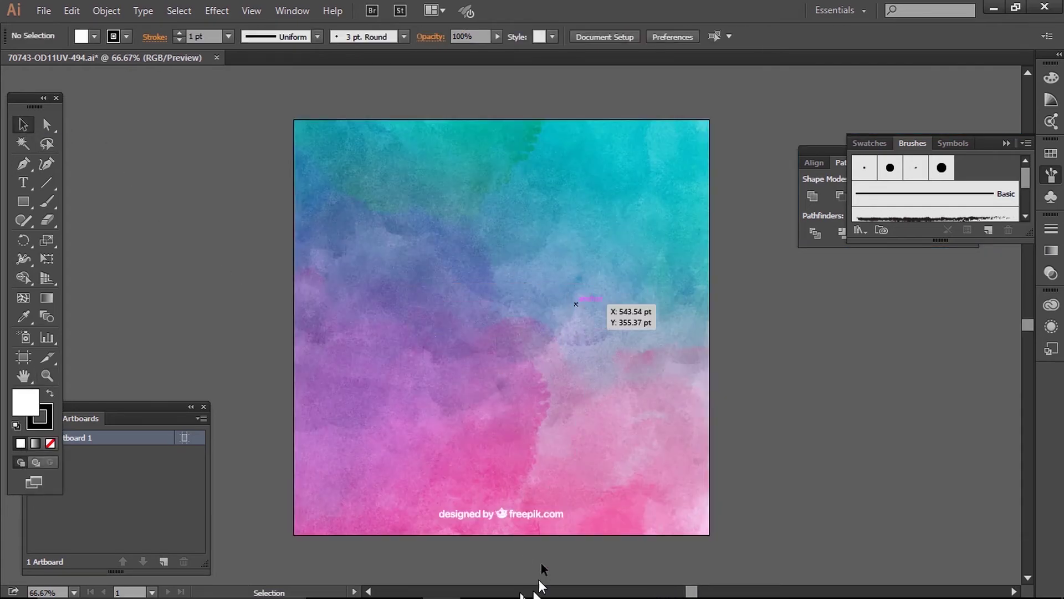
pyautogui.click(550, 511)
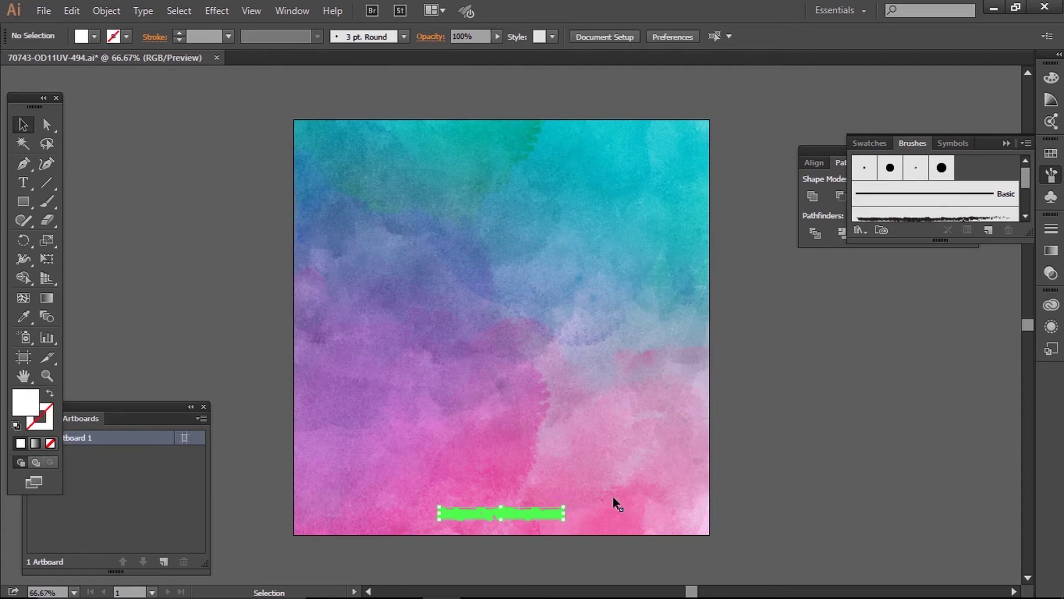
pyautogui.press('Delete')
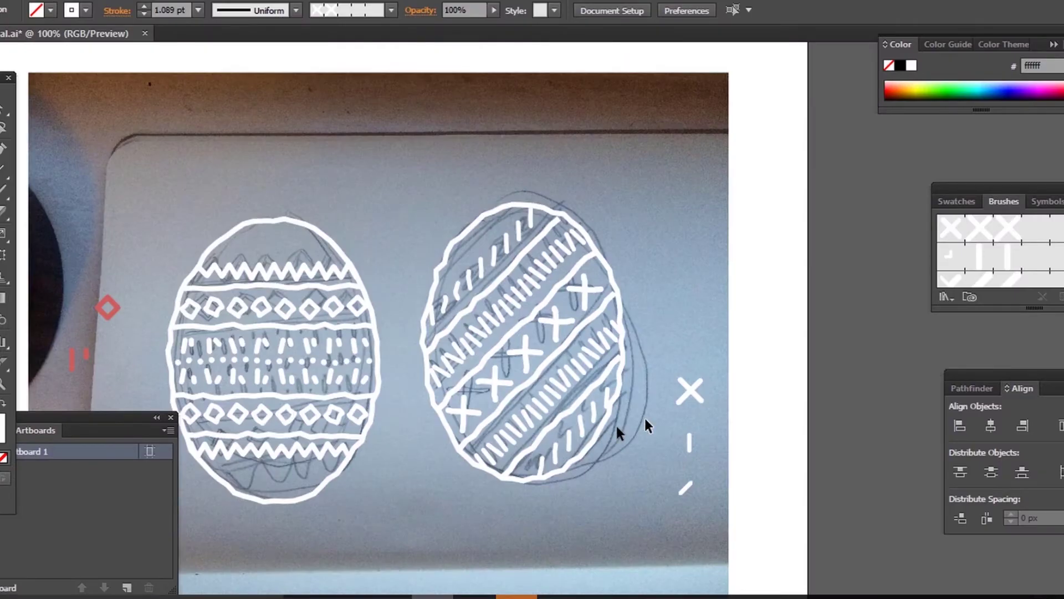
# Copy the first egg's pattern rows without the outline and paste them as a new layer onto the watercolour image in Photoshop
pyautogui.moveTo(185, 289); pyautogui.dragTo(184, 288)
pyautogui.hotkey('ctrl', 'c')
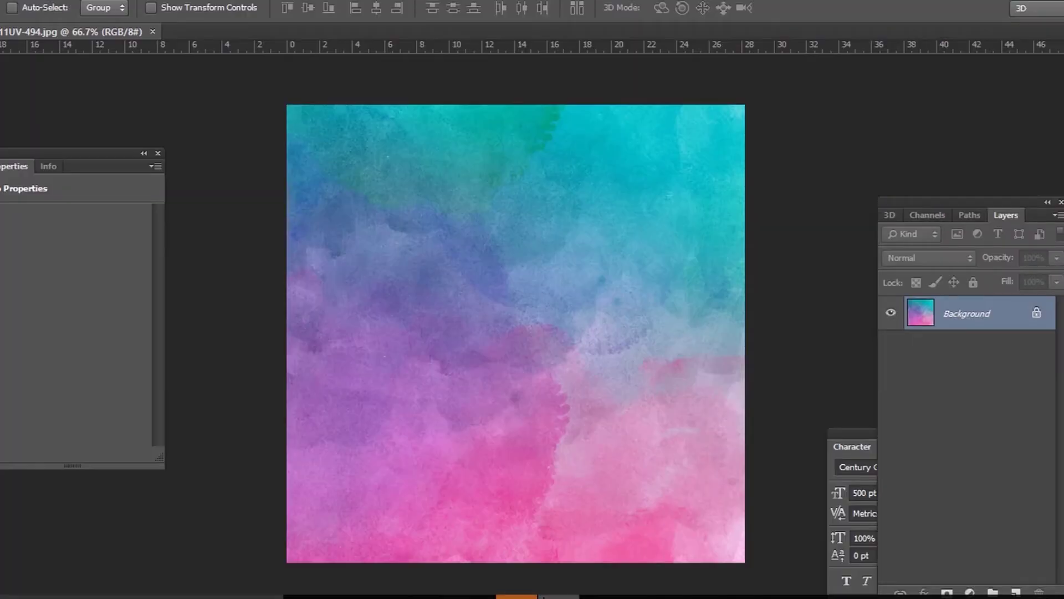
pyautogui.hotkey('ctrl', 'v')
pyautogui.press('Return')
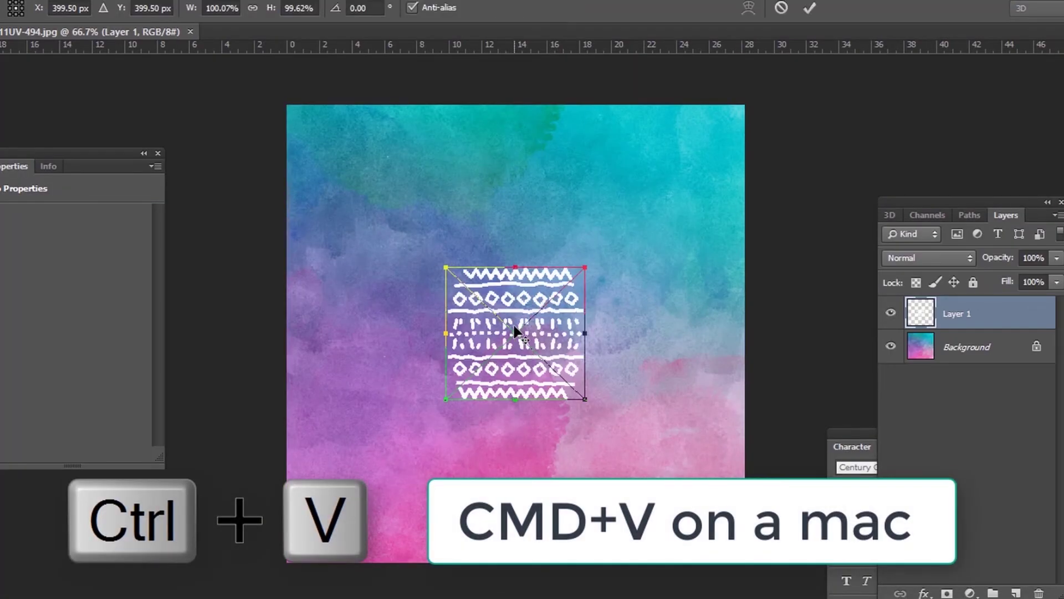
pyautogui.press('Return')
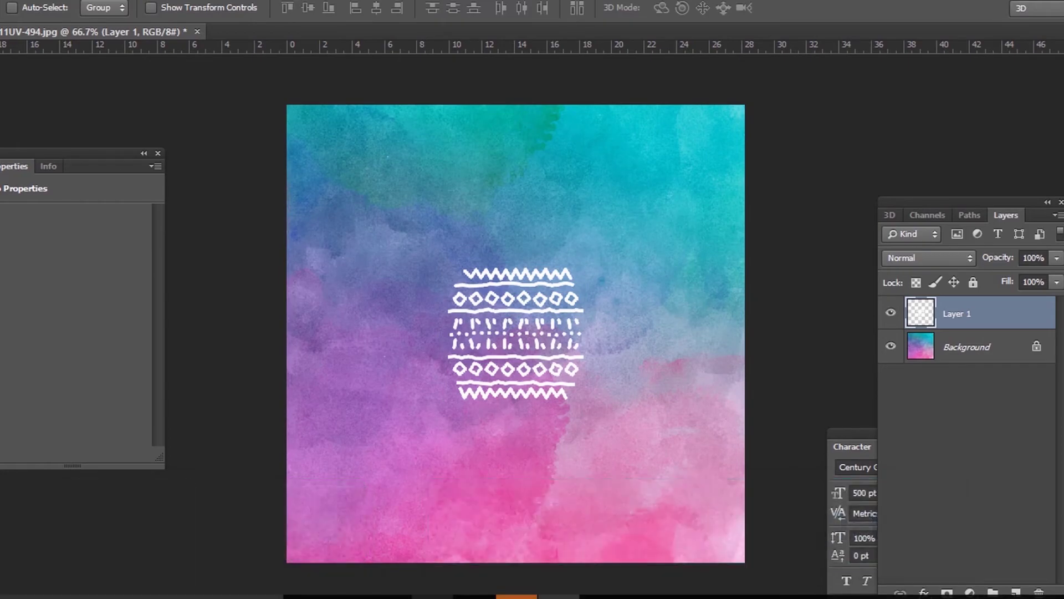
# Copy the first egg's outline from the Illustrator drawing and paste it as a separate layer around the pattern rows in Photoshop
pyautogui.click(435, 595)
pyautogui.click(296, 222)
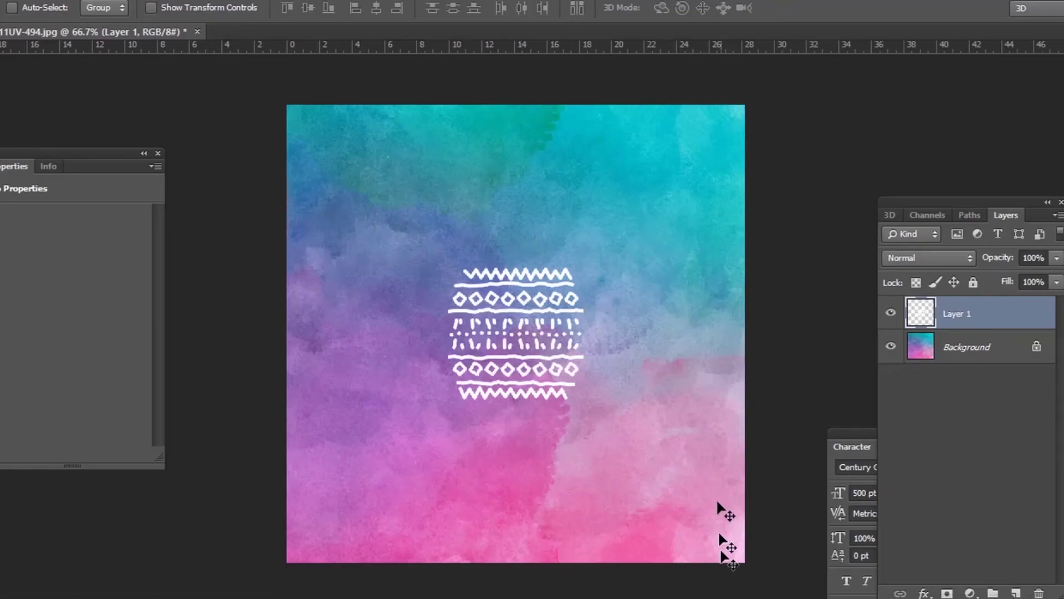
pyautogui.hotkey('ctrl', 'v')
pyautogui.press('Return')
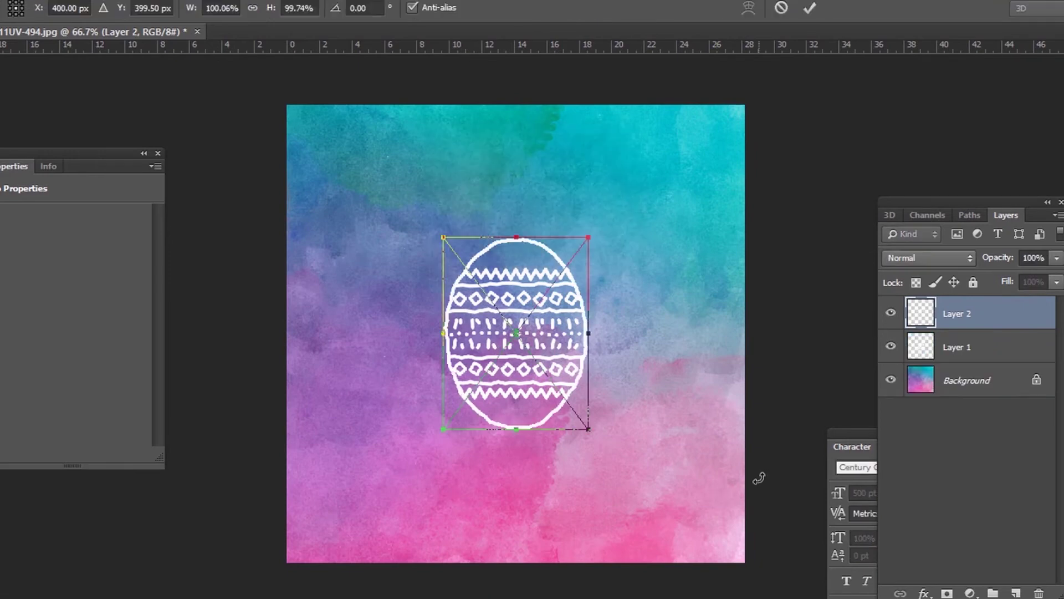
pyautogui.press('Return')
# Convert the locked watercolour background into a regular layer and add a white-filled layer beneath it
pyautogui.doubleClick(962, 373)
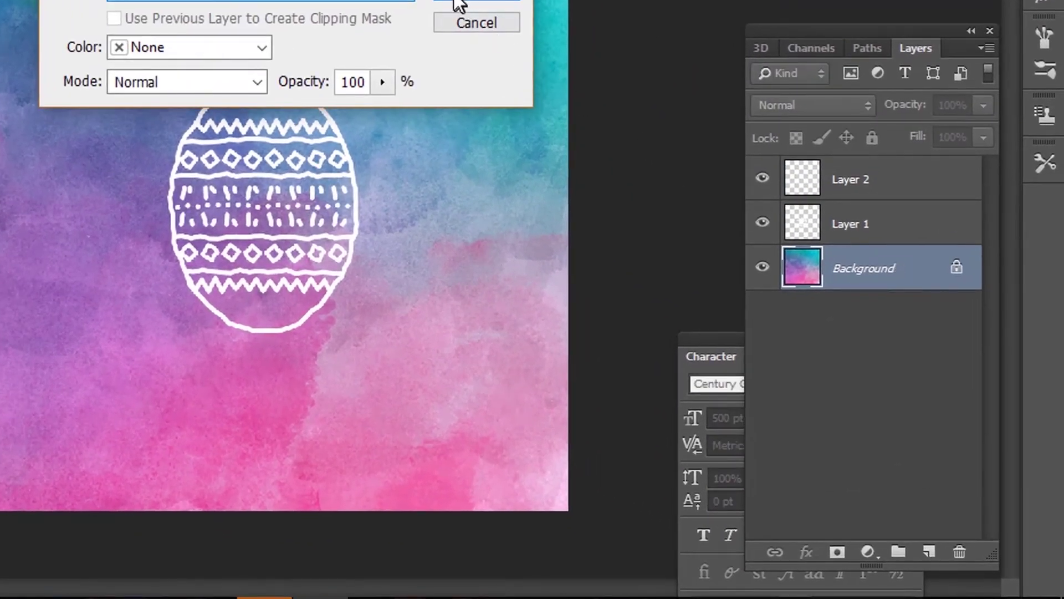
pyautogui.click(458, 4)
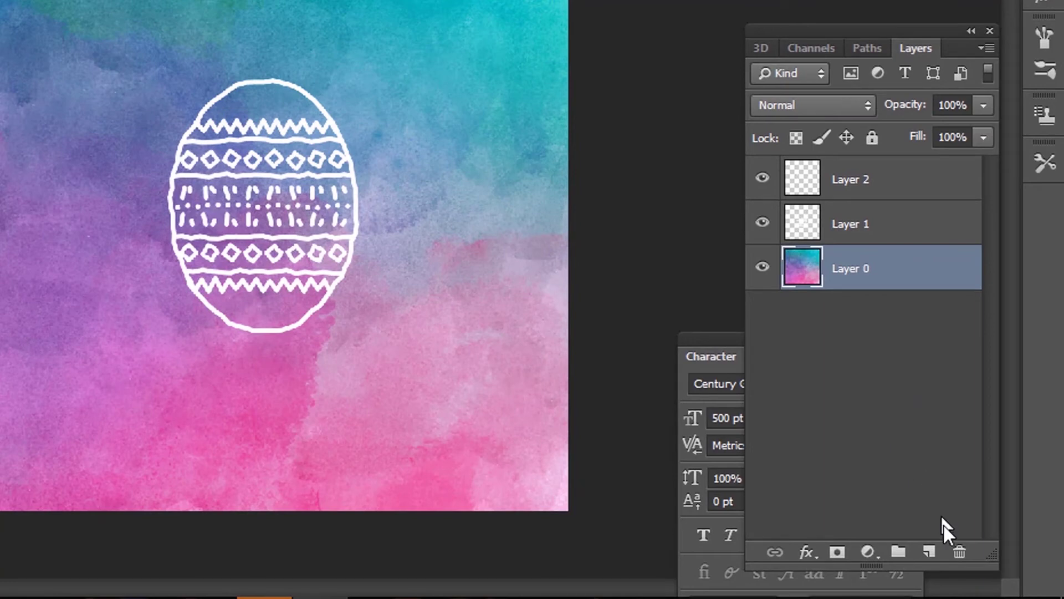
pyautogui.click(929, 552)
pyautogui.moveTo(903, 265); pyautogui.dragTo(905, 335)
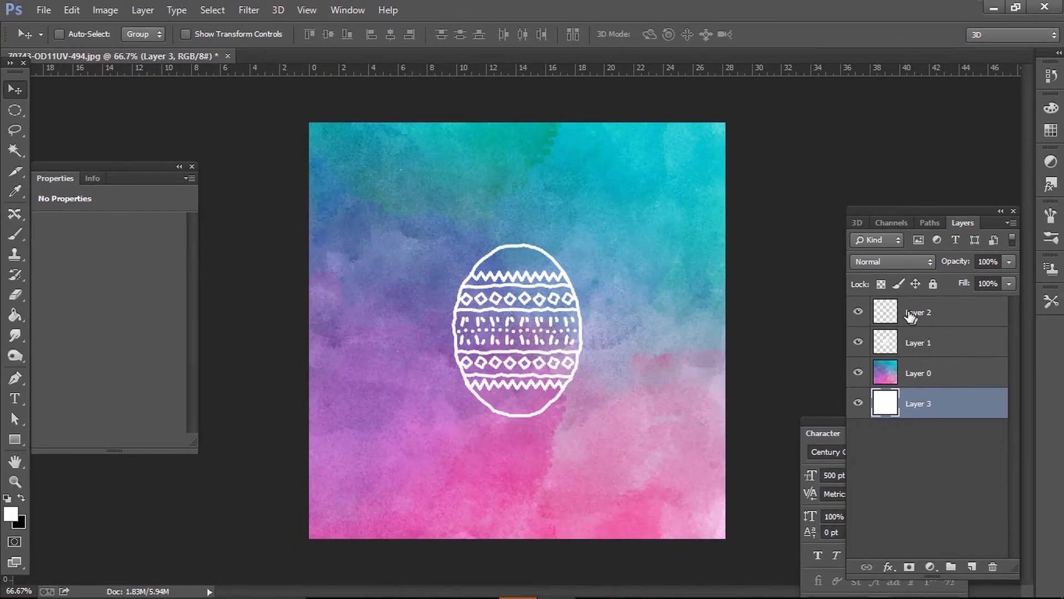
# Select the inside of the egg outline on Layer 2 with the Magic Wand and fill it with black on a new layer
pyautogui.click(911, 316)
pyautogui.click(860, 314)
pyautogui.click(862, 315)
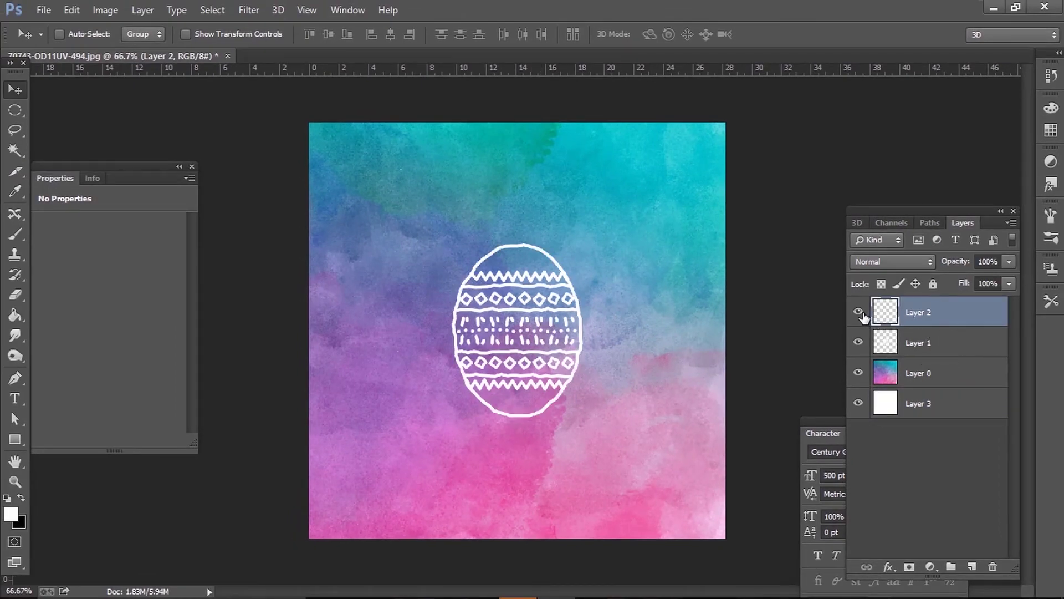
pyautogui.click(15, 149)
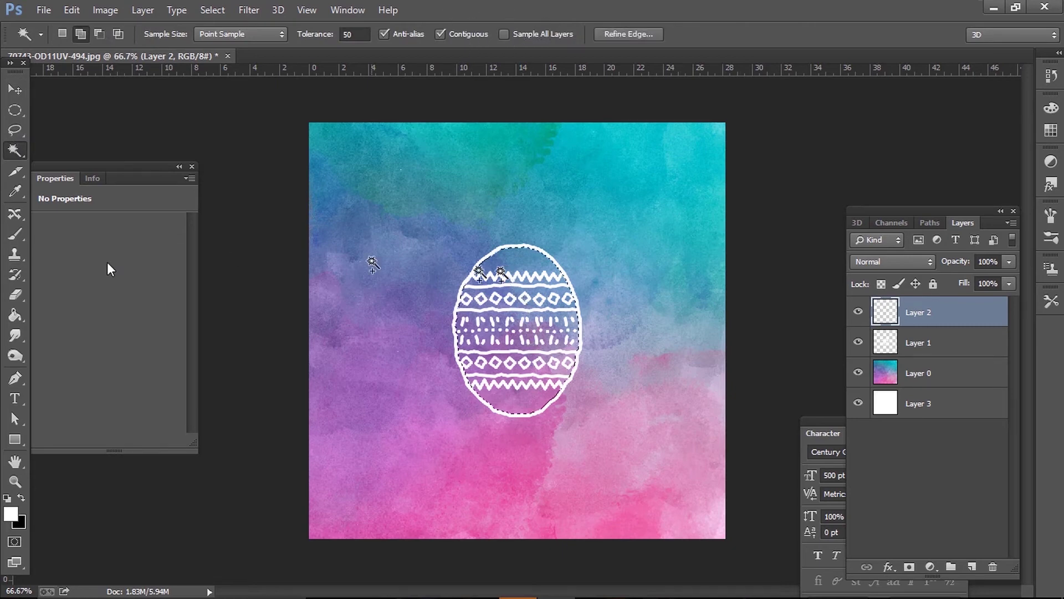
pyautogui.click(17, 313)
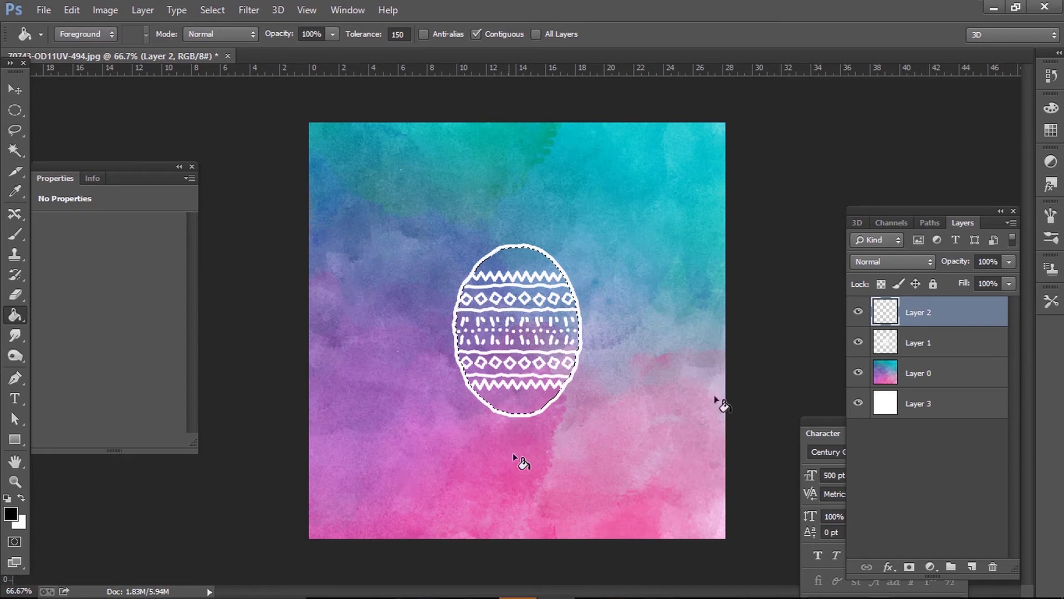
pyautogui.press('x')
pyautogui.press('w')
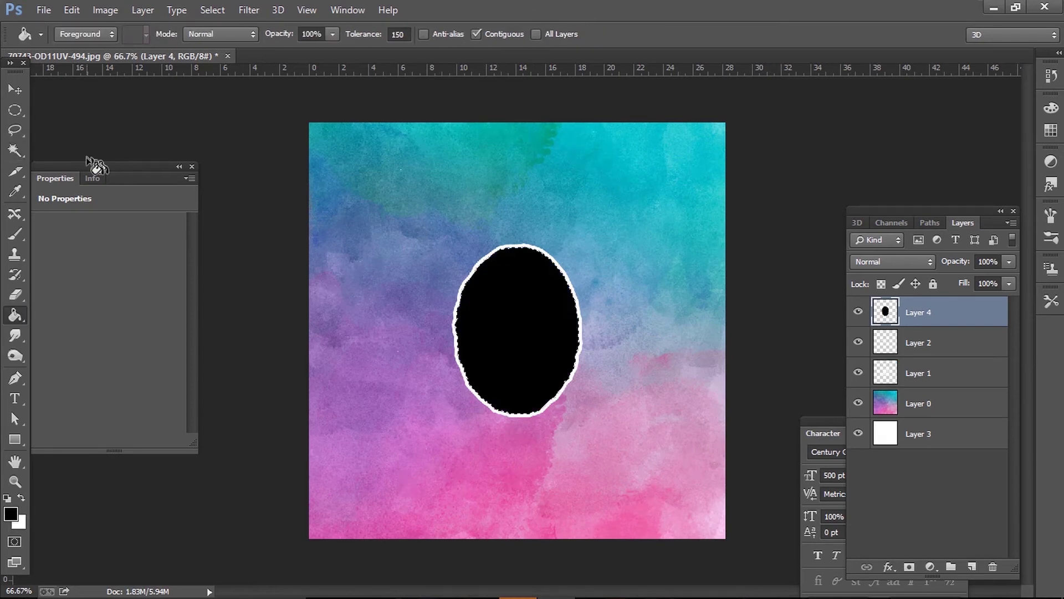
# Move the black egg shape layer directly below the watercolour layer and clip the watercolour to it with a clipping mask
pyautogui.click(14, 92)
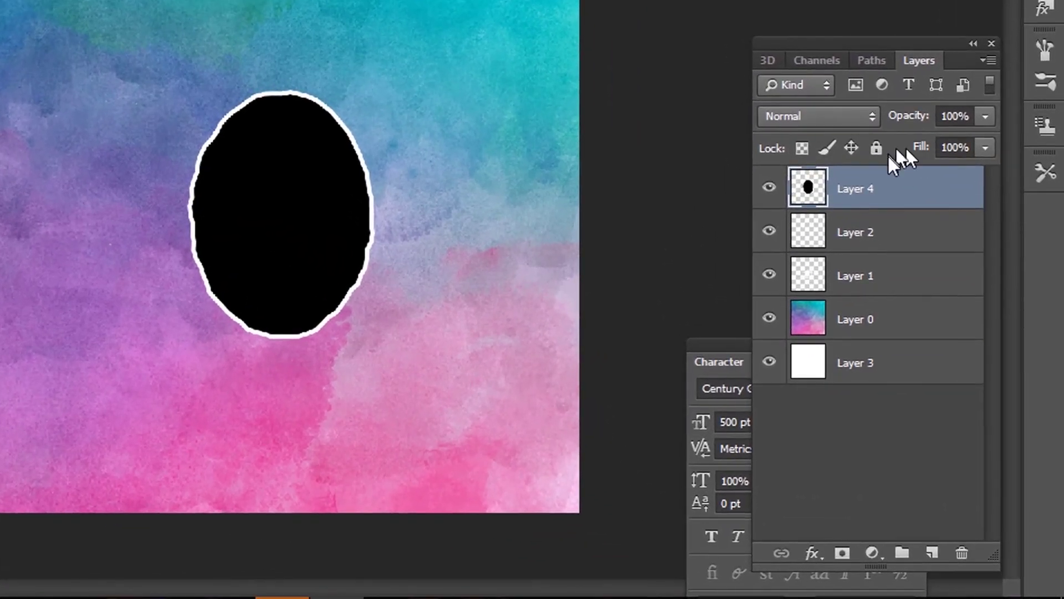
pyautogui.moveTo(881, 188); pyautogui.dragTo(843, 336)
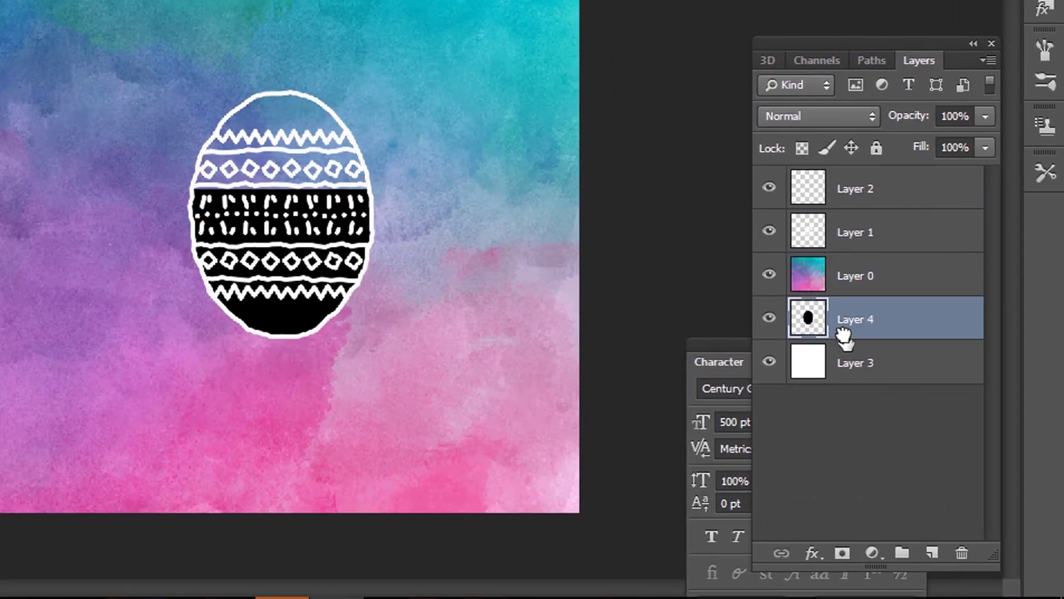
pyautogui.click(847, 273)
pyautogui.rightClick(847, 273)
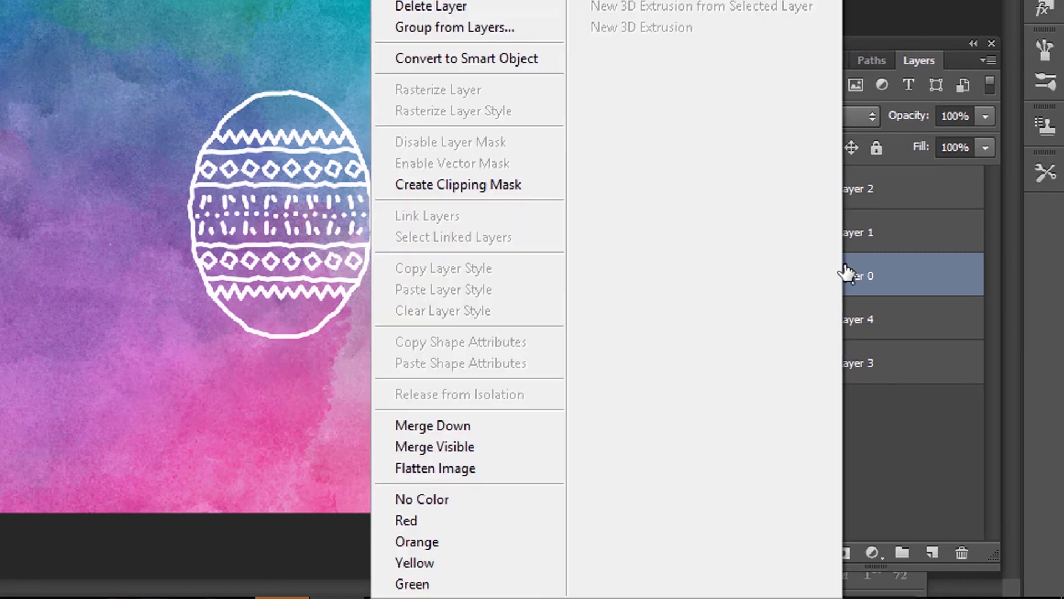
pyautogui.click(506, 187)
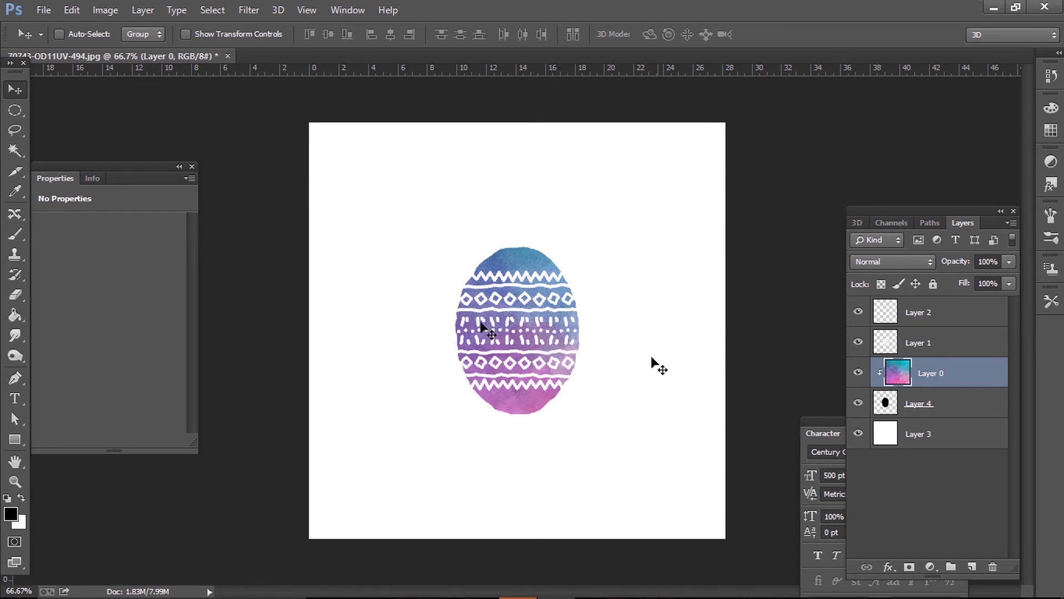
# Shift the clipped watercolour so its teal-to-purple area fills the egg, and clip the pattern rows layer to the egg shape
pyautogui.moveTo(451, 309); pyautogui.dragTo(412, 160)
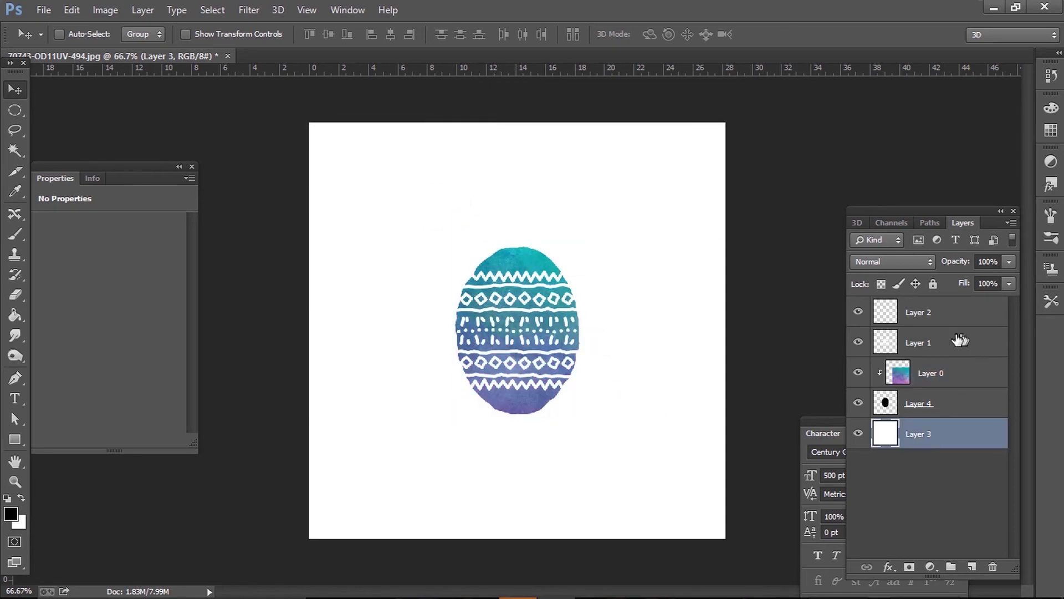
pyautogui.click(957, 341)
pyautogui.rightClick(958, 341)
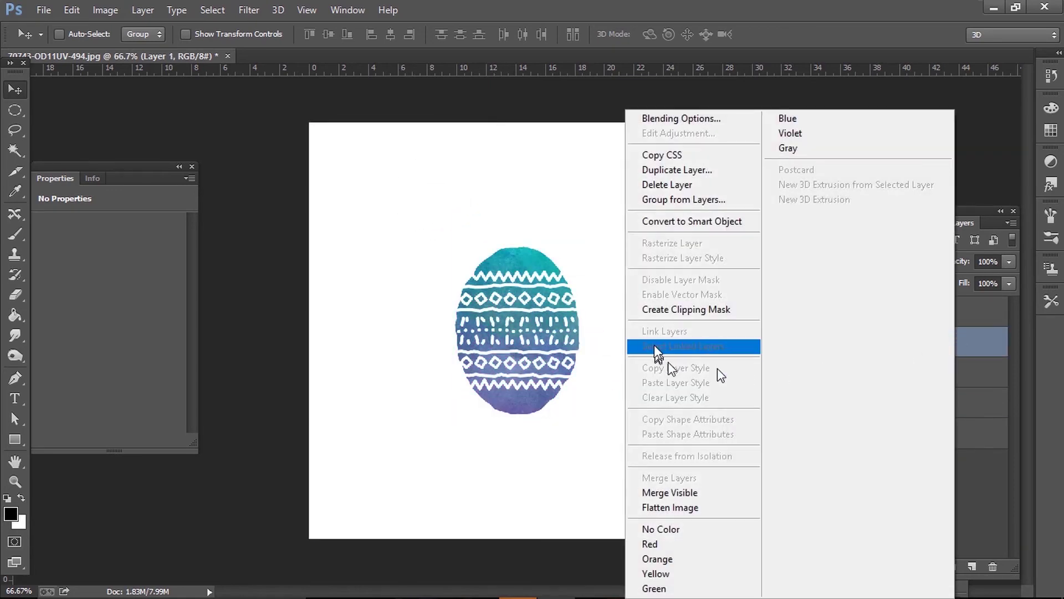
pyautogui.click(674, 310)
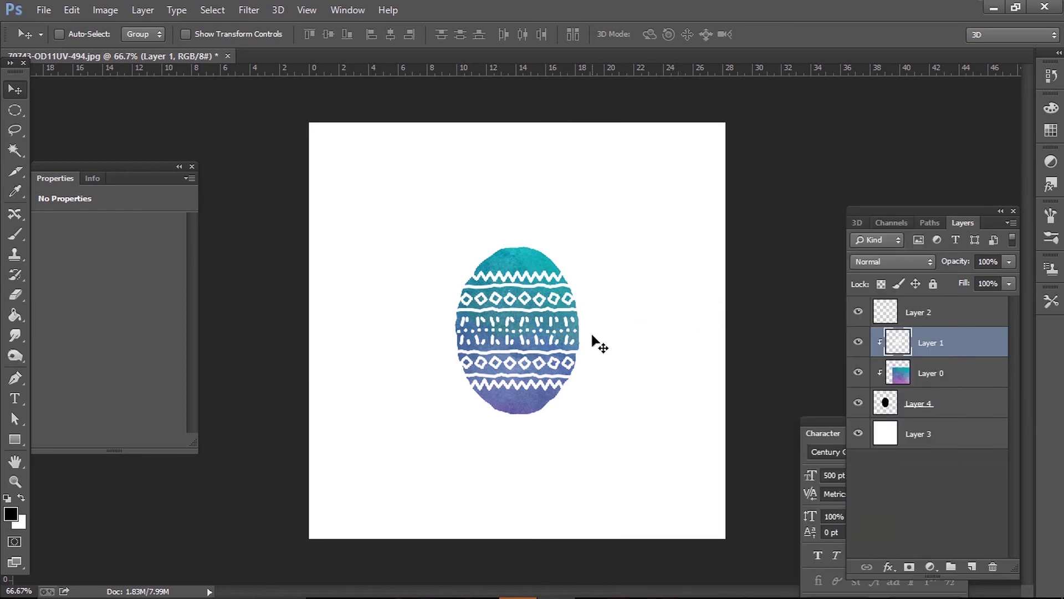
pyautogui.rightClick(956, 341)
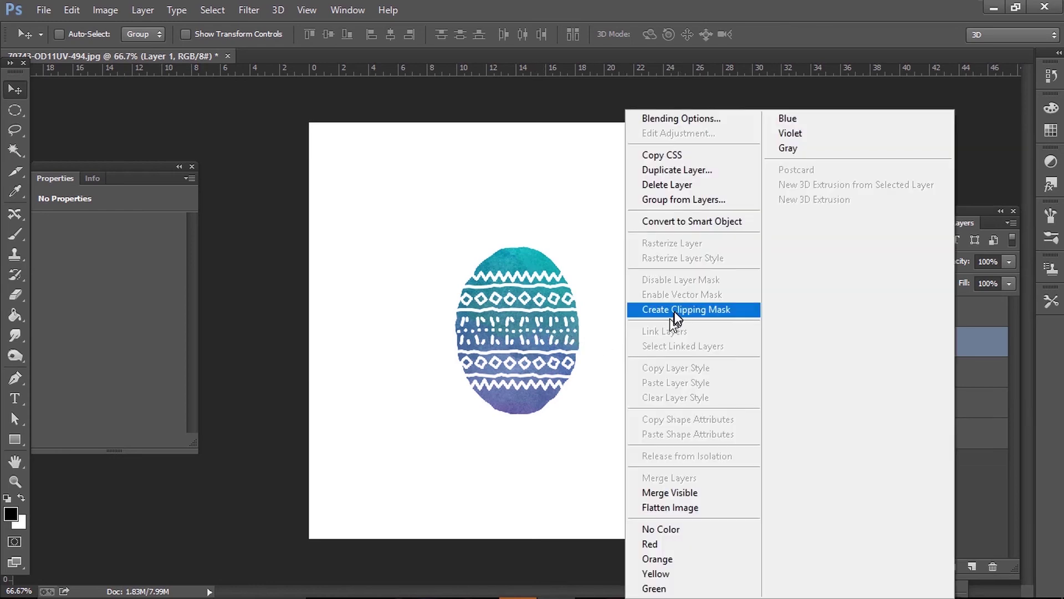
pyautogui.click(674, 311)
# Try moving the pattern, watercolour and egg shape layers together towards the canvas's upper left, and undo the move
pyautogui.moveTo(886, 403); pyautogui.dragTo(872, 386)
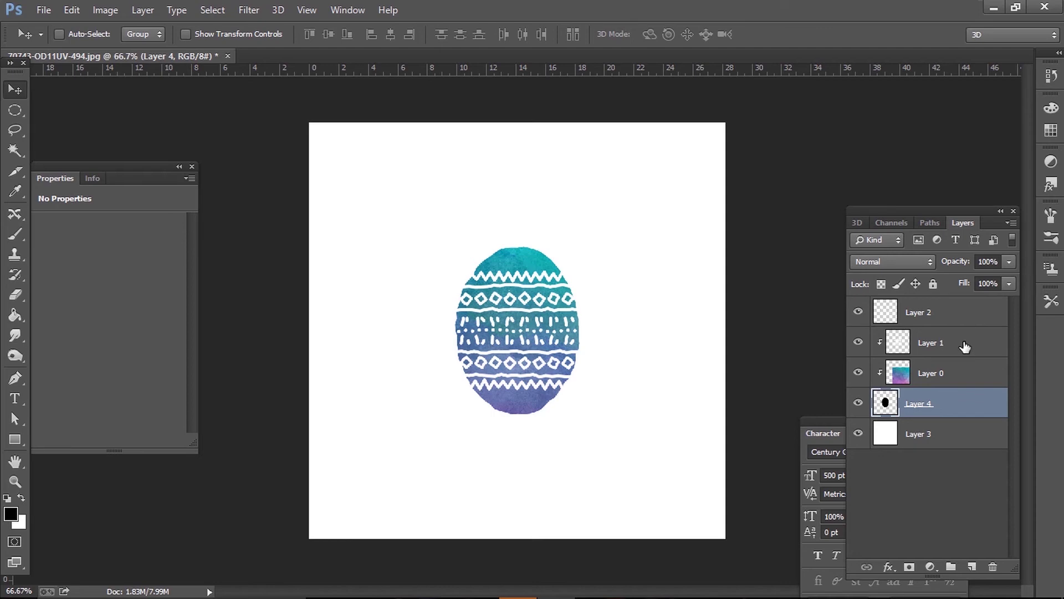
pyautogui.moveTo(964, 347); pyautogui.dragTo(959, 416)
pyautogui.keyDown('shift'); pyautogui.click(954, 415); pyautogui.keyUp('shift')
pyautogui.moveTo(478, 312); pyautogui.dragTo(388, 266)
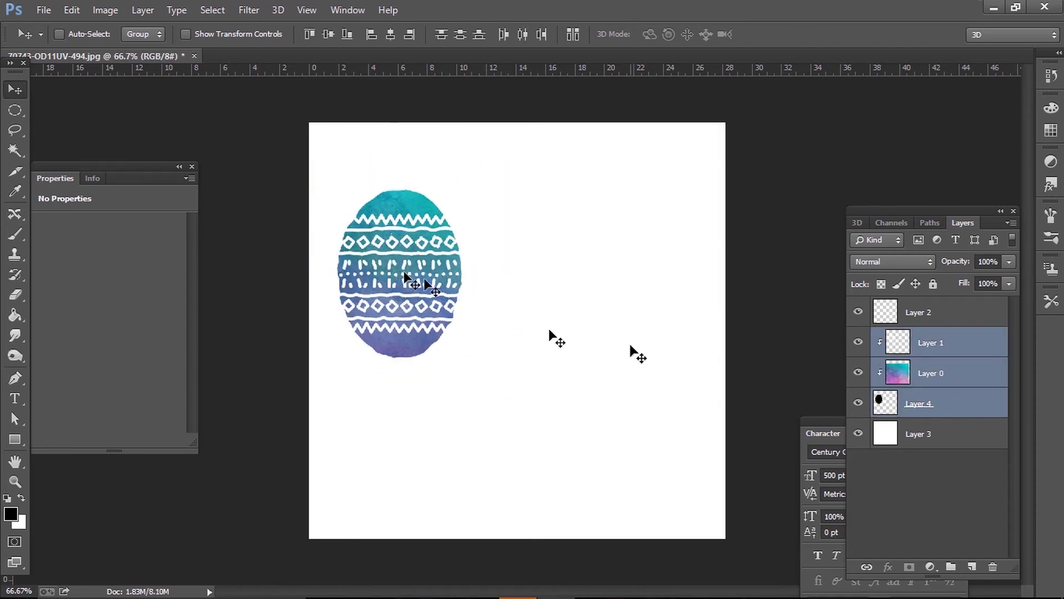
pyautogui.hotkey('ctrl', 'z')
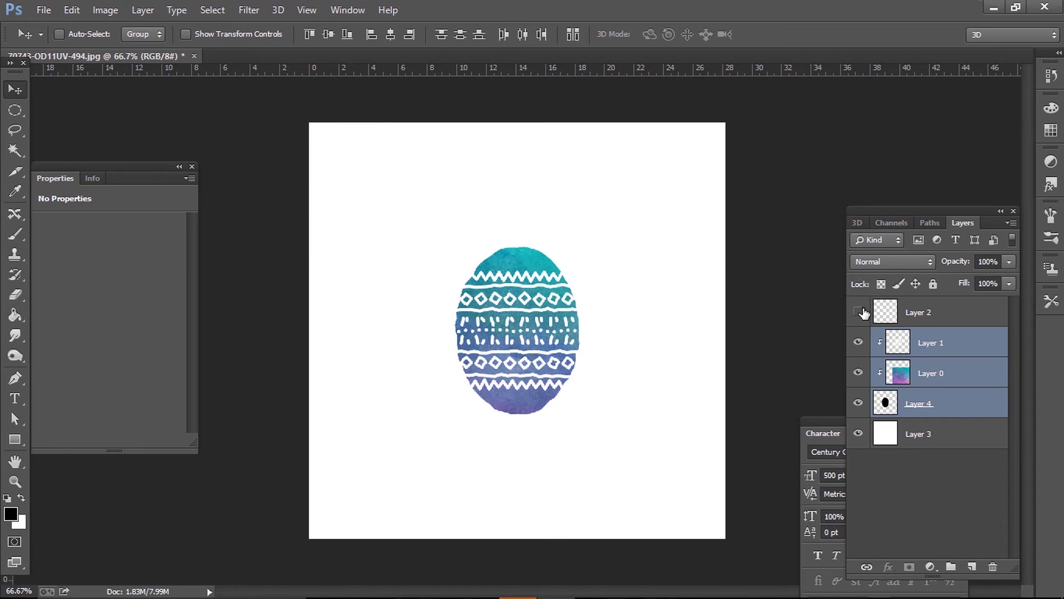
# Fill the bottom white layer with black and hide the egg outline layer at the top of the stack
pyautogui.click(933, 326)
pyautogui.click(930, 452)
pyautogui.click(923, 438)
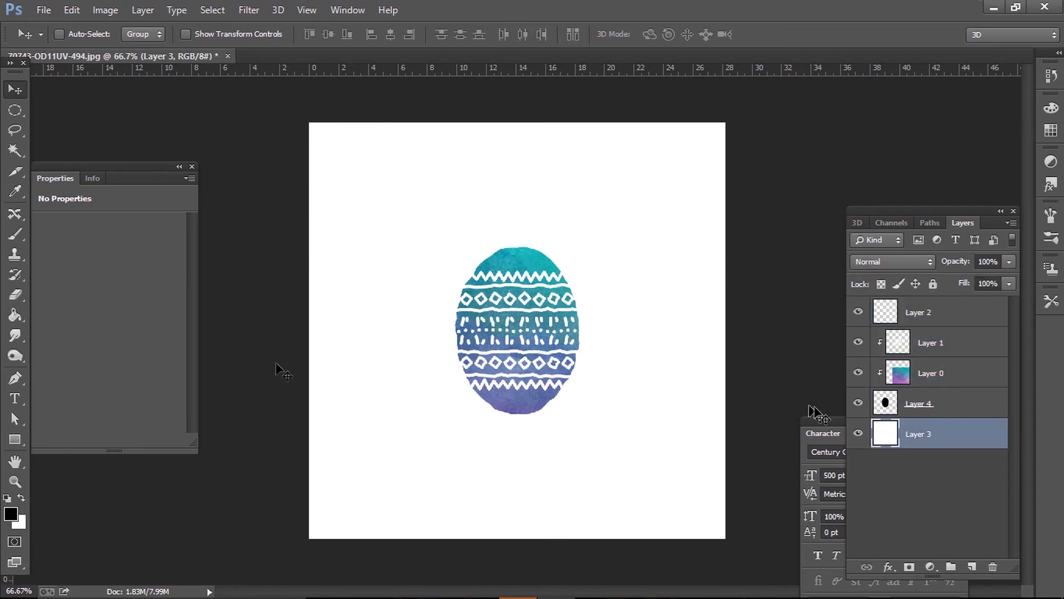
pyautogui.click(15, 315)
pyautogui.click(339, 461)
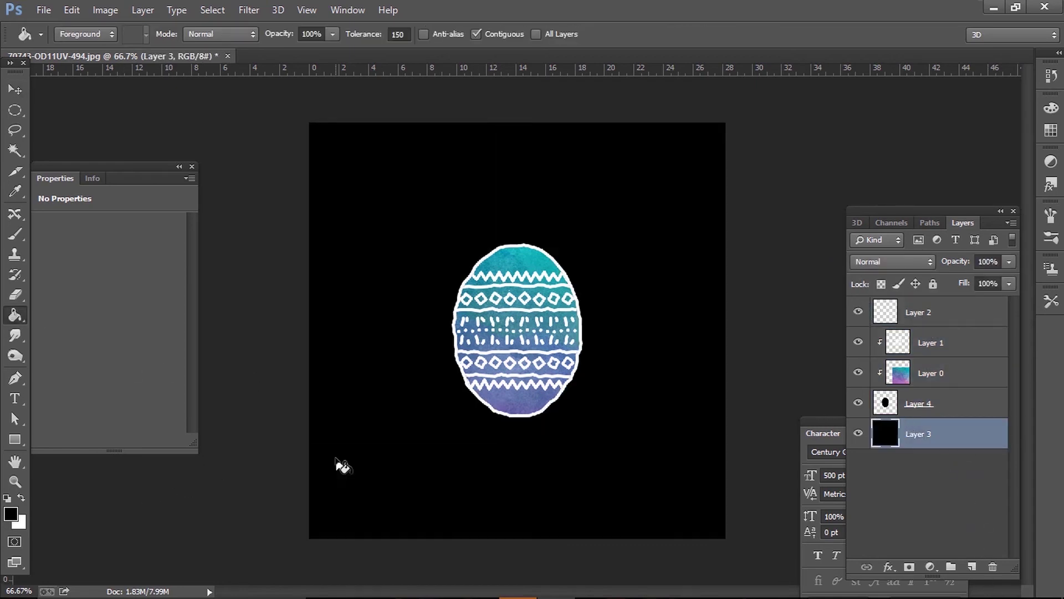
pyautogui.click(930, 310)
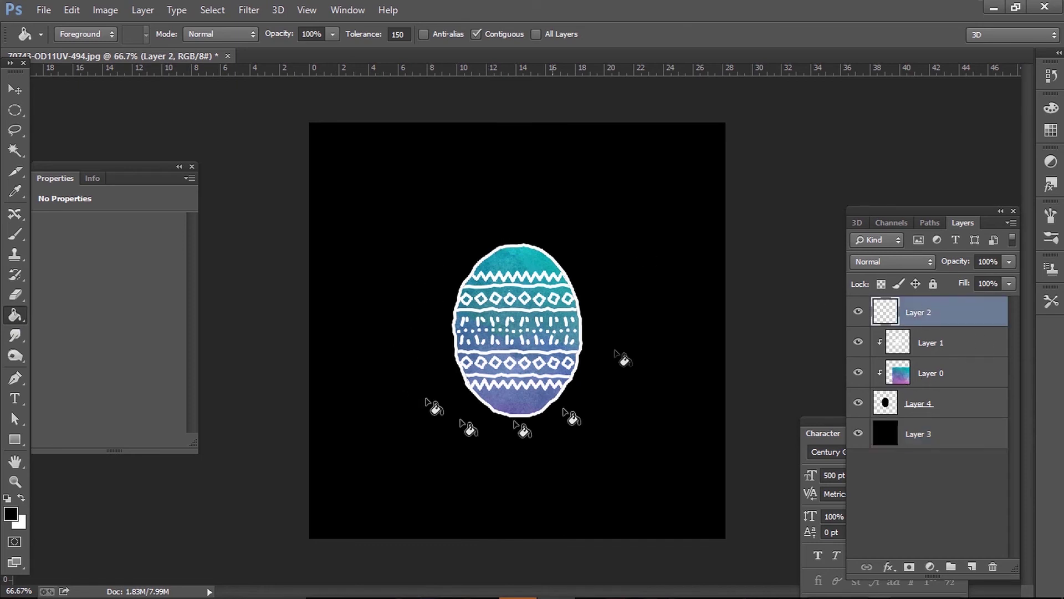
pyautogui.click(8, 92)
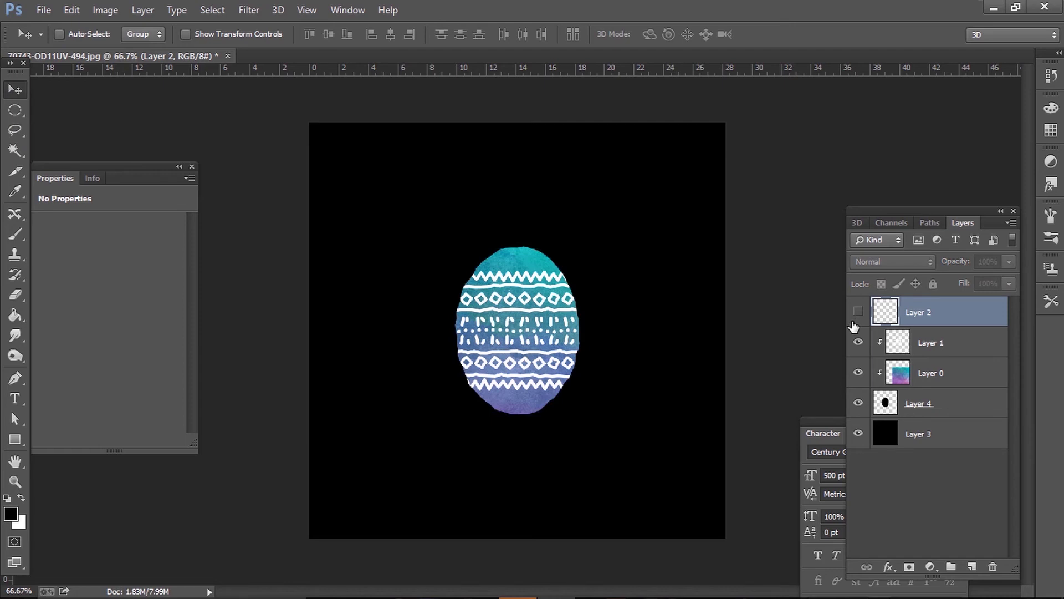
# Delete the hidden egg outline layer at the top of the stack
pyautogui.press('Delete')
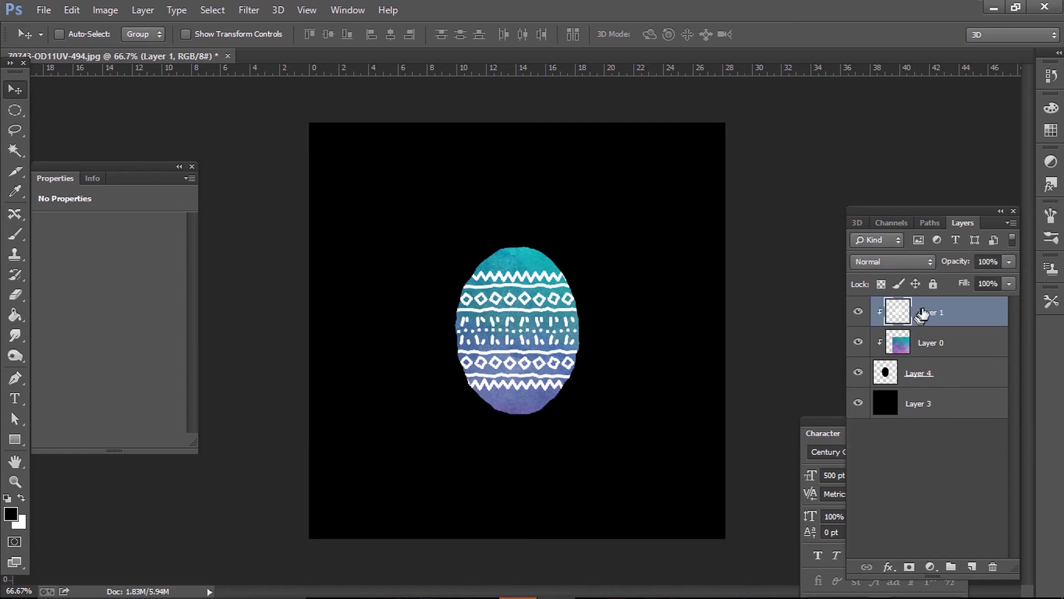
pyautogui.keyDown('shift'); pyautogui.click(940, 377); pyautogui.keyUp('shift')
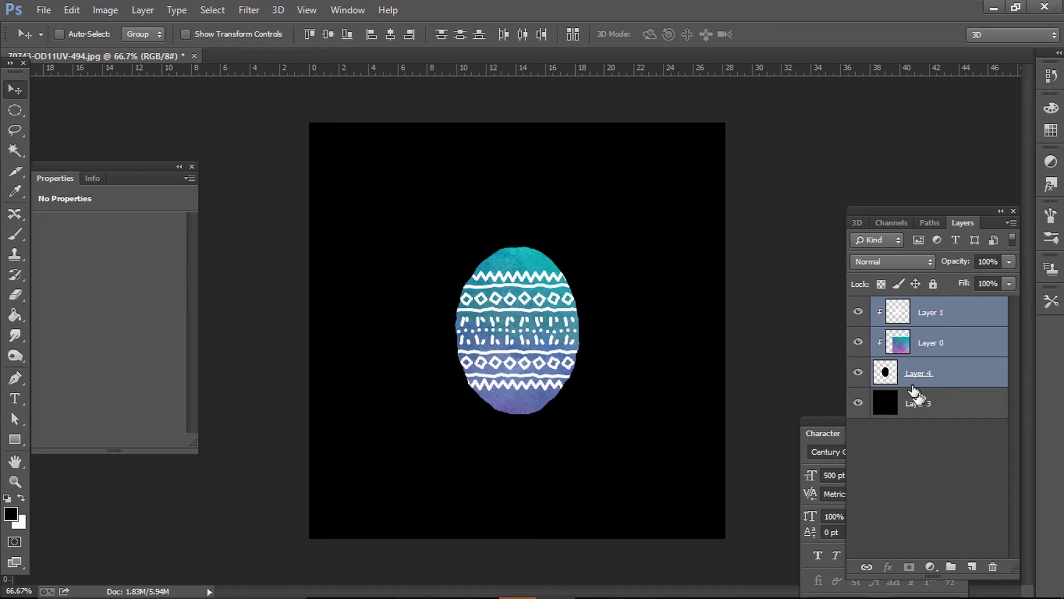
pyautogui.click(961, 420)
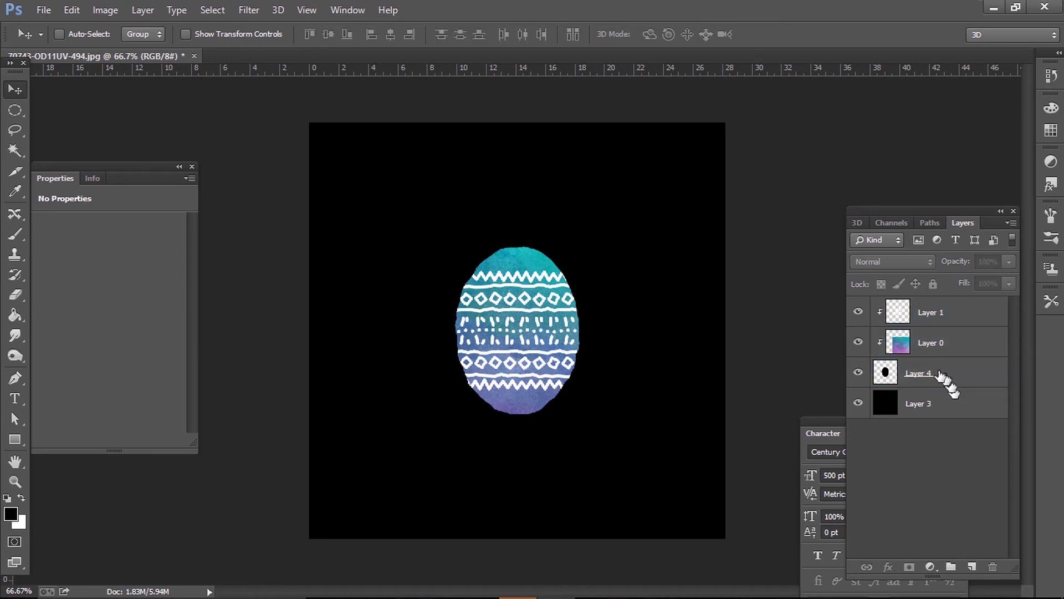
# Duplicate the watercolour layer to the top of the stack, clip the pattern layer to the egg again and hide the watercolour copy
pyautogui.click(948, 346)
pyautogui.moveTo(942, 346); pyautogui.dragTo(973, 565)
pyautogui.moveTo(933, 360); pyautogui.dragTo(922, 304)
pyautogui.click(931, 341)
pyautogui.rightClick(931, 341)
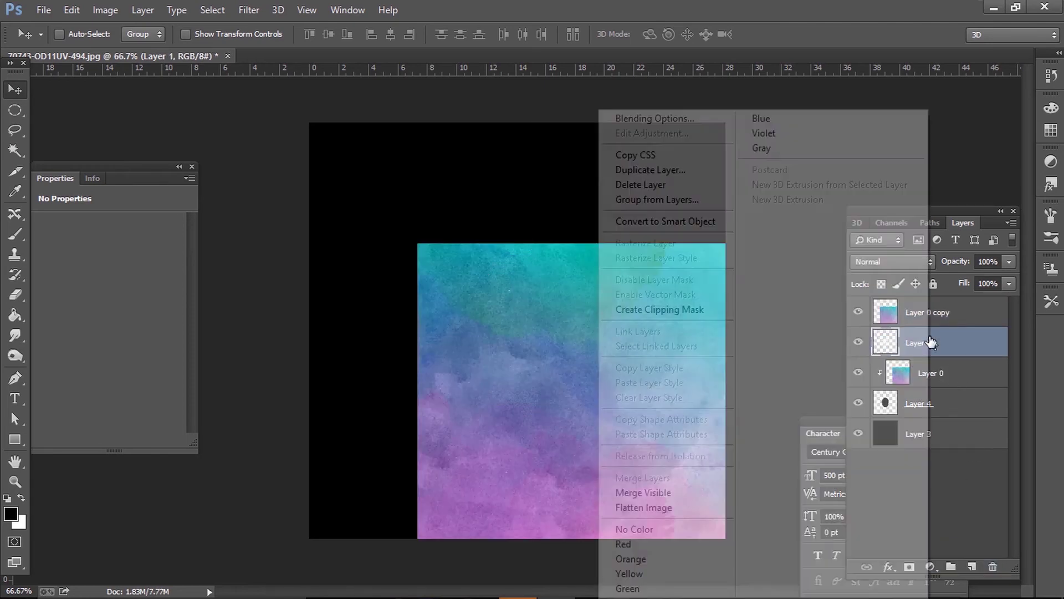
pyautogui.click(665, 310)
pyautogui.click(857, 313)
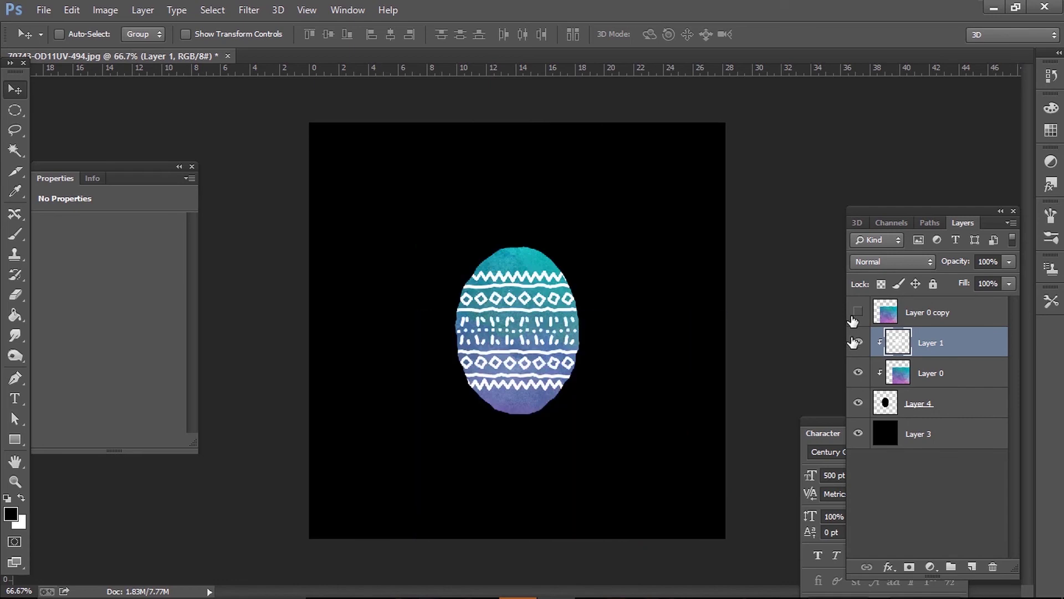
# Group the pattern, watercolour and egg shape layers and move the finished egg to the canvas's upper left
pyautogui.keyDown('shift'); pyautogui.click(912, 403); pyautogui.keyUp('shift')
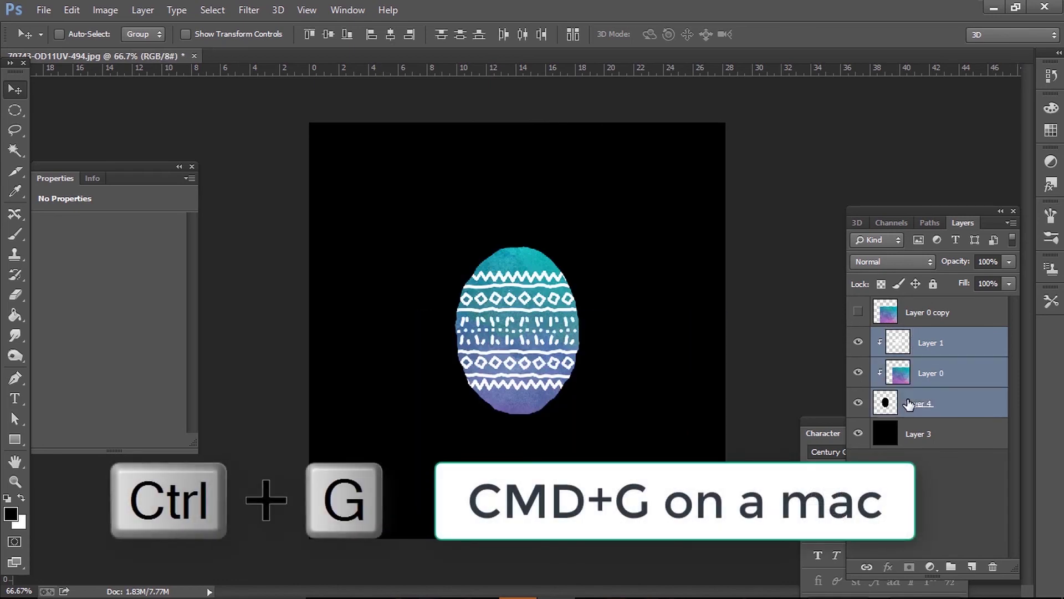
pyautogui.hotkey('ctrl', 'g')
pyautogui.moveTo(518, 311); pyautogui.dragTo(408, 227)
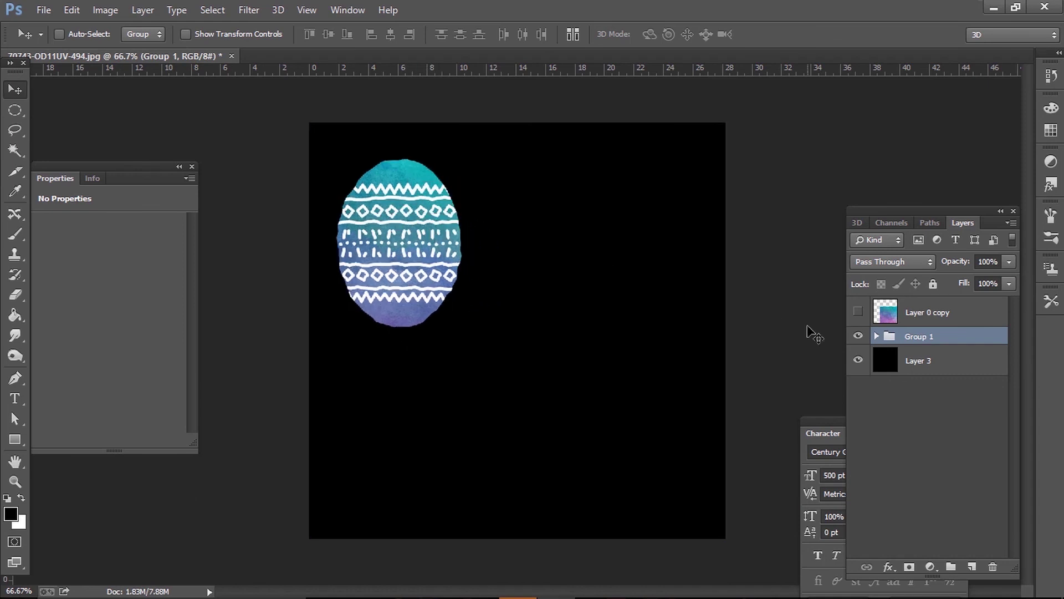
# Show the watercolour copy and shift it to cover the whole canvas, and place the diagonal-patterned egg's outline over it
pyautogui.click(859, 313)
pyautogui.moveTo(586, 309)
pyautogui.mouseDown()
pyautogui.moveTo(504, 231)
pyautogui.moveTo(578, 328)
pyautogui.mouseUp()
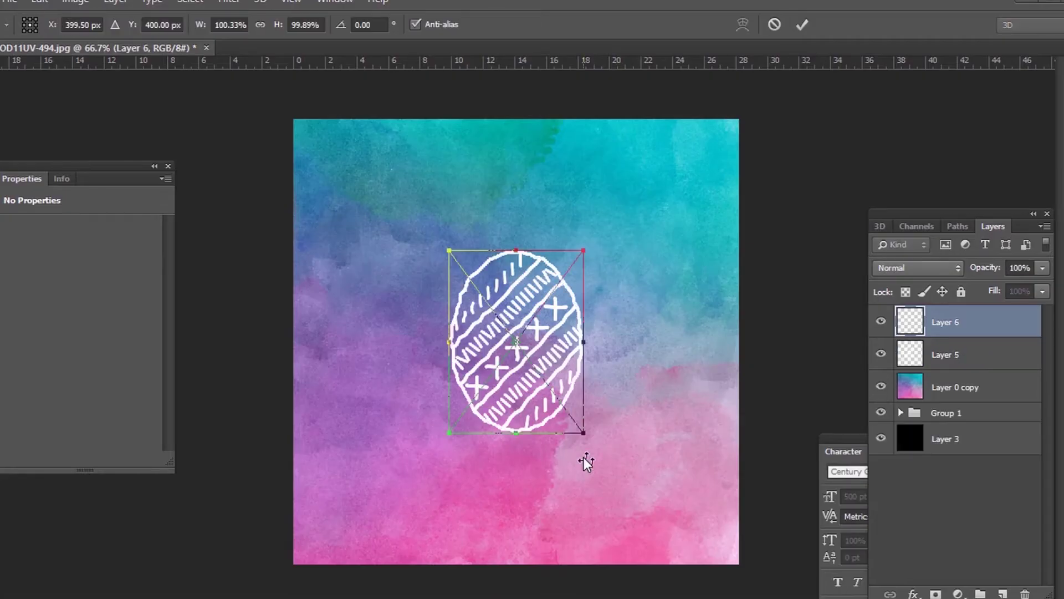
pyautogui.press('Return')
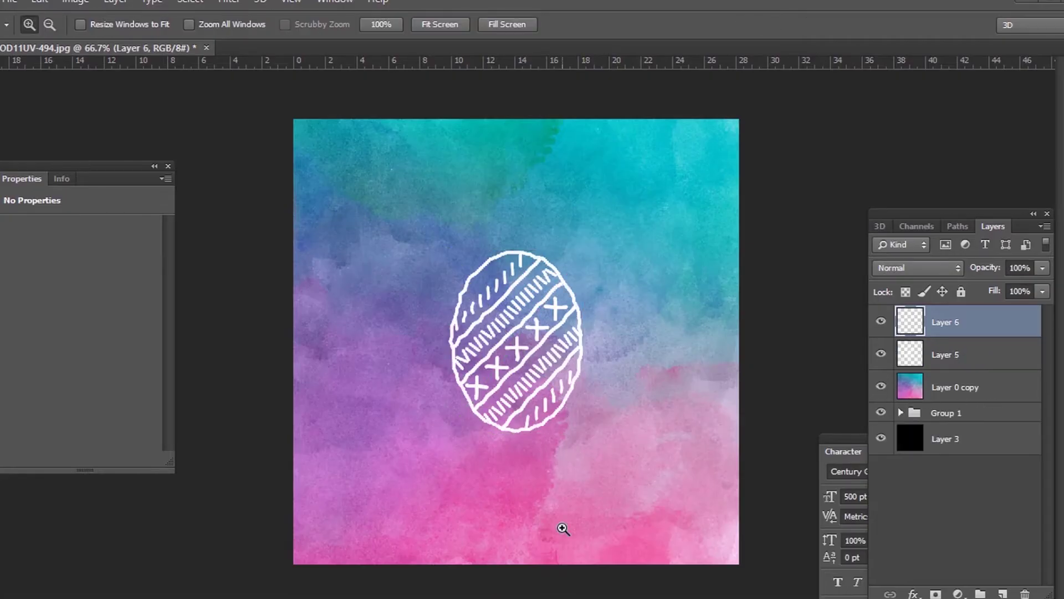
# Fill the egg's shape with black on a new layer and move that layer directly below the outline and pattern layers
pyautogui.press('g')
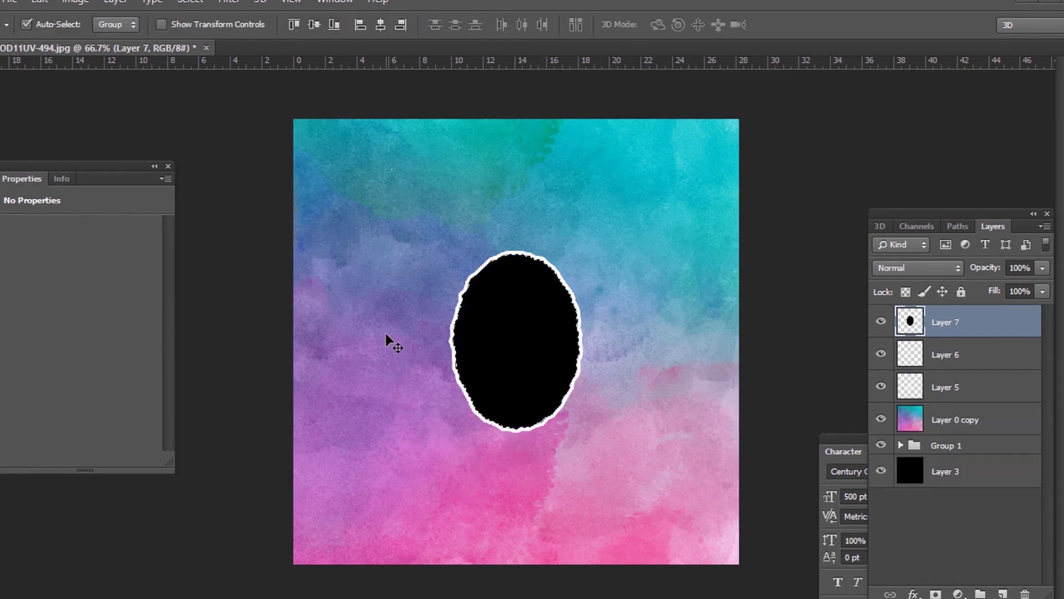
pyautogui.moveTo(945, 325); pyautogui.dragTo(946, 395)
pyautogui.rightClick(952, 388)
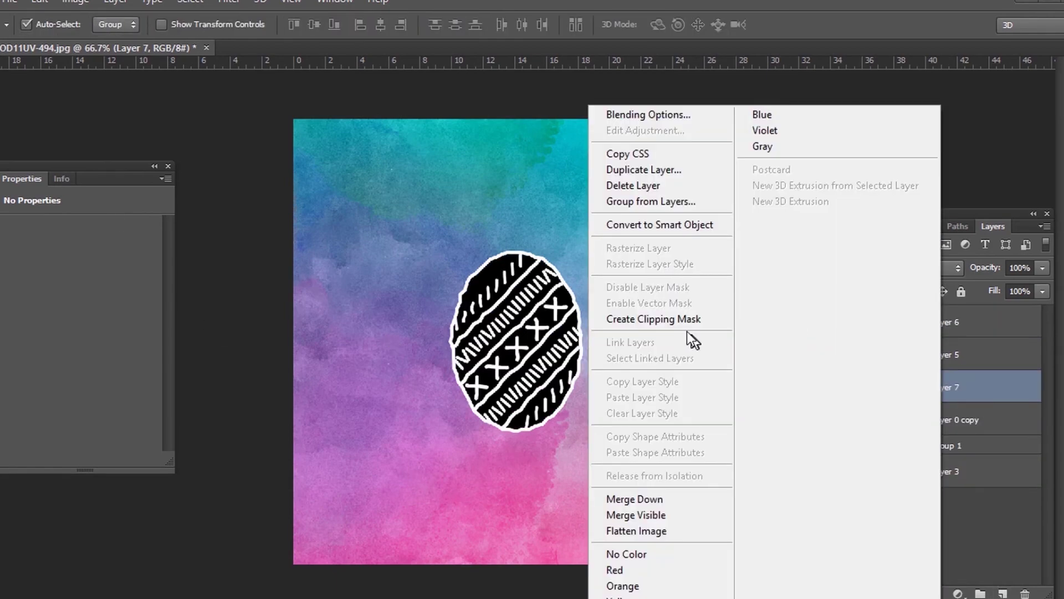
pyautogui.click(700, 321)
pyautogui.hotkey('ctrl', 'z')
# Move the watercolour copy directly above the black egg layer and clip it to the egg with a clipping mask
pyautogui.moveTo(992, 422); pyautogui.dragTo(959, 369)
pyautogui.rightClick(976, 388)
pyautogui.click(686, 314)
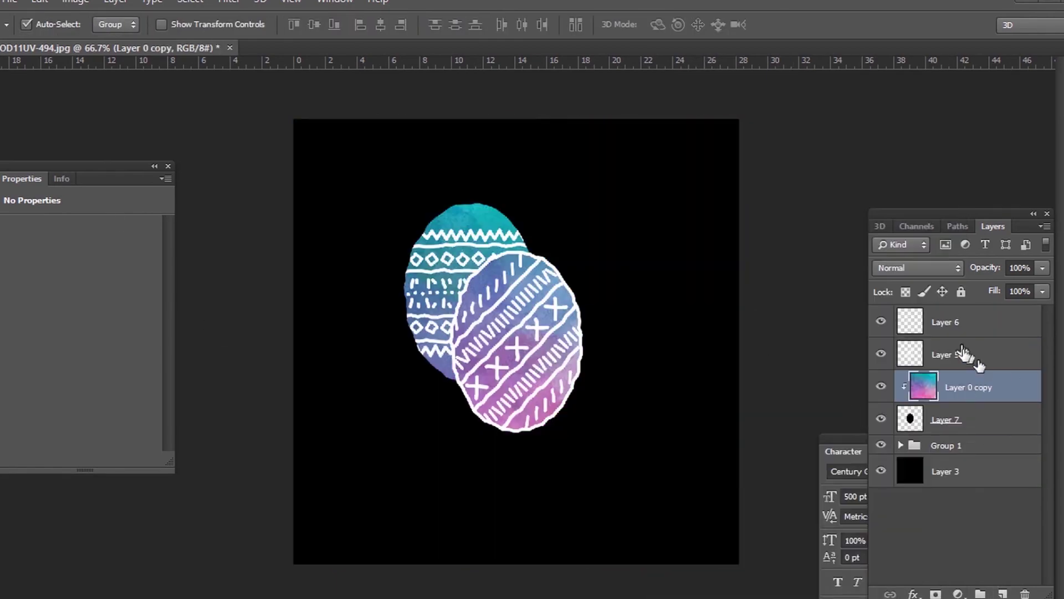
# Clip the diagonal pattern layer to the egg and hide the outline layer at the top of the stack
pyautogui.rightClick(966, 355)
pyautogui.click(657, 322)
pyautogui.click(881, 322)
pyautogui.keyDown('shift'); pyautogui.click(945, 421); pyautogui.keyUp('shift')
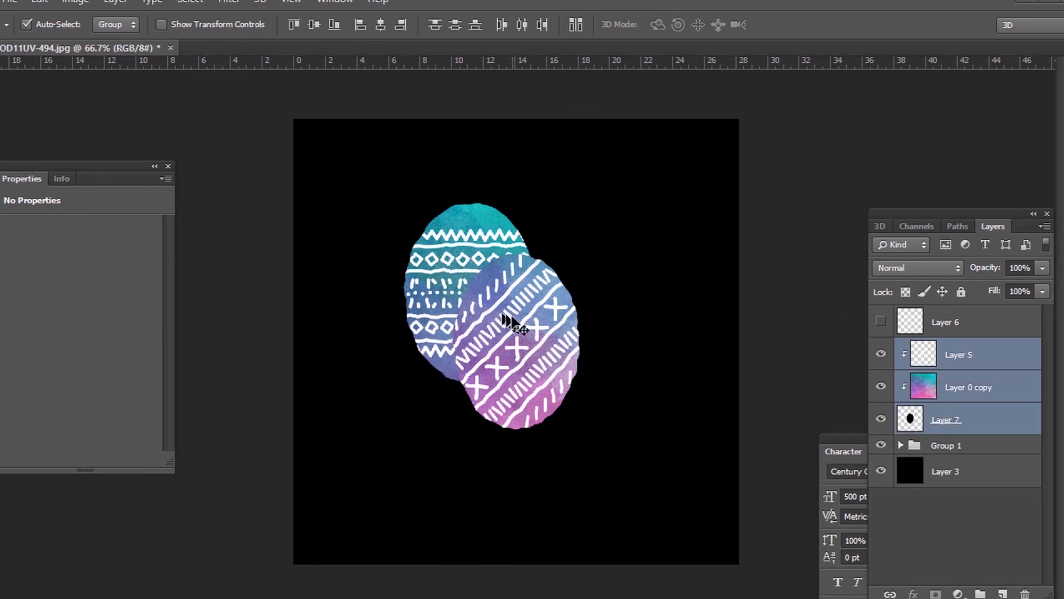
pyautogui.click(506, 315)
pyautogui.moveTo(548, 308)
pyautogui.mouseDown()
pyautogui.moveTo(551, 299)
pyautogui.moveTo(553, 323)
pyautogui.mouseUp()
pyautogui.hotkey('ctrl', 'z')
# Shift the clipped watercolour so its light blue-to-pink area fills the diagonal-patterned egg
pyautogui.click(979, 392)
pyautogui.moveTo(582, 373); pyautogui.dragTo(491, 407)
# Group the diagonal-patterned egg's pattern, watercolour and shape layers and move the egg to the canvas's lower right
pyautogui.keyDown('ctrl'); pyautogui.click(966, 356); pyautogui.keyUp('ctrl')
pyautogui.keyDown('ctrl'); pyautogui.click(960, 416); pyautogui.keyUp('ctrl')
pyautogui.hotkey('ctrl', 'g')
pyautogui.moveTo(521, 344); pyautogui.dragTo(619, 415)
# Fill the black background layer with white and move the two eggs to the upper left and upper right of the canvas
pyautogui.click(948, 410)
pyautogui.press('g')
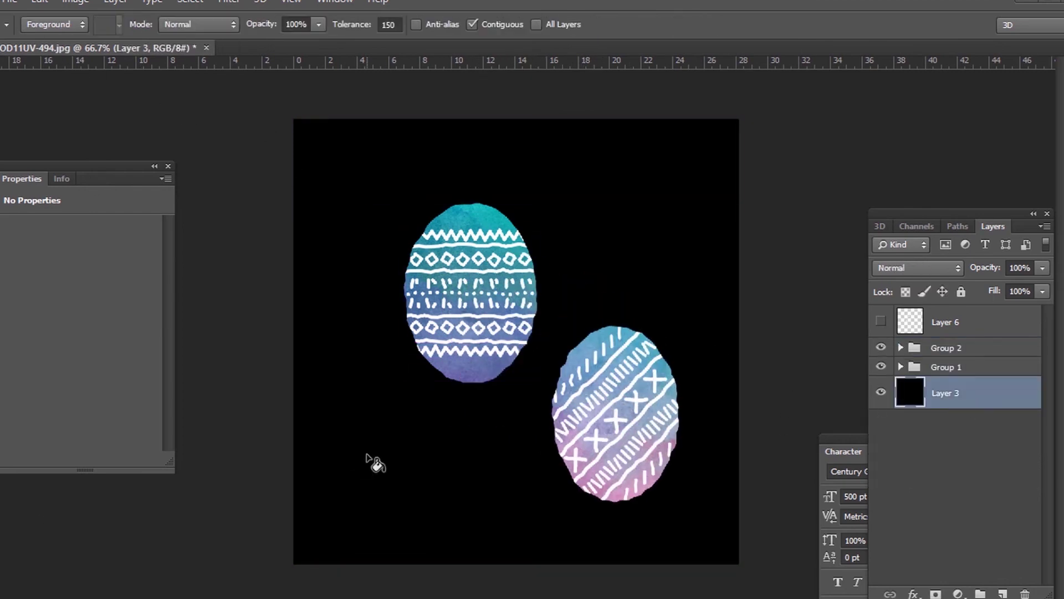
pyautogui.click(368, 460)
pyautogui.press('v')
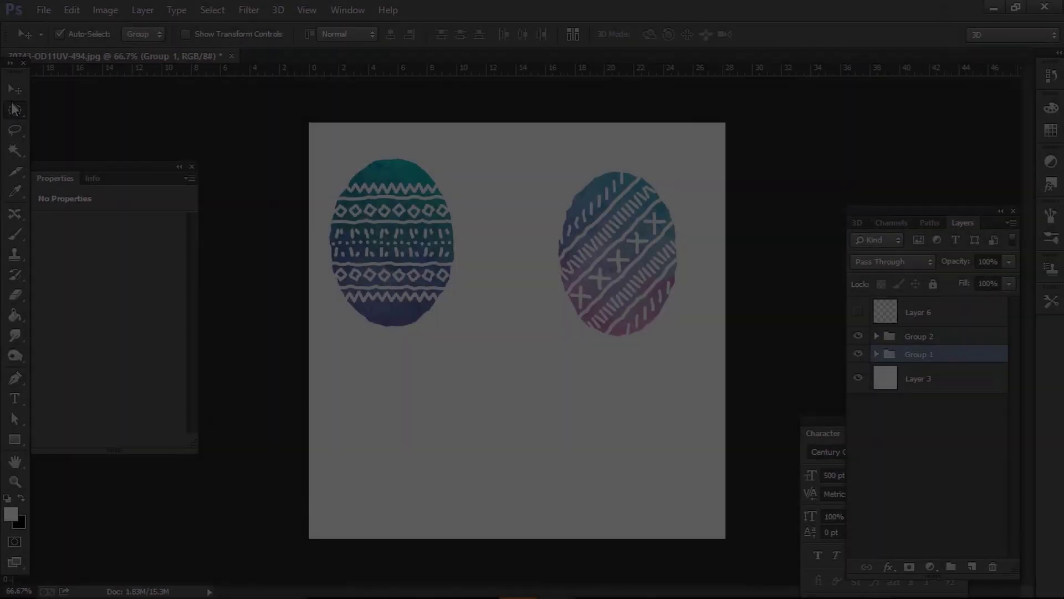
# Rotate the teal egg counterclockwise with Free Transform and move it partly off the canvas's left edge
pyautogui.rightClick(495, 215)
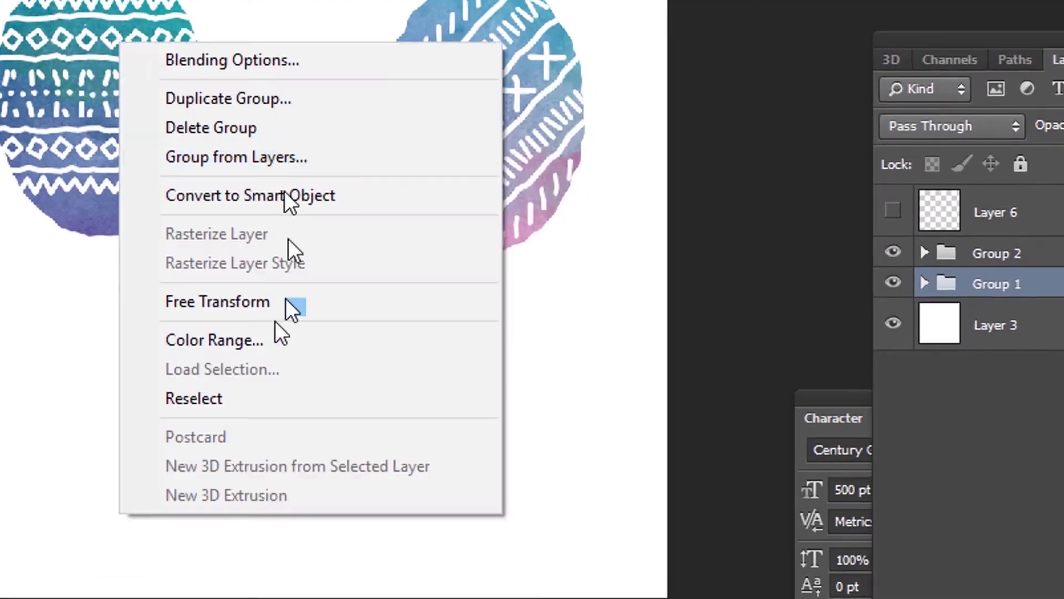
pyautogui.click(514, 379)
pyautogui.moveTo(727, 147); pyautogui.dragTo(575, 62)
pyautogui.moveTo(390, 286); pyautogui.dragTo(368, 214)
pyautogui.moveTo(237, 182); pyautogui.dragTo(226, 211)
pyautogui.press('Return')
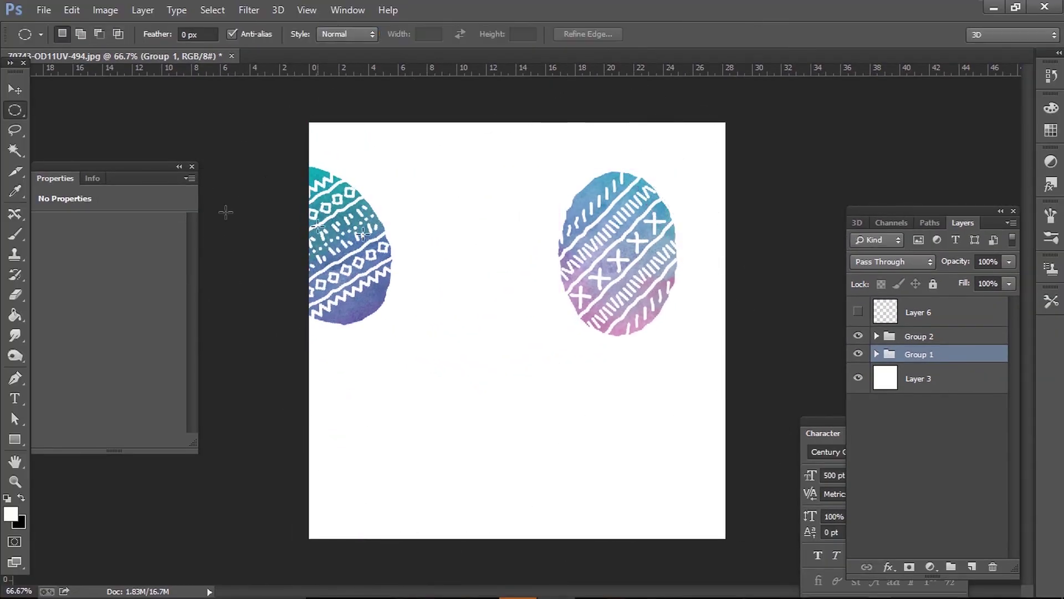
# Move the diagonal-patterned egg so it runs off the canvas's top edge, and shift the teal egg slightly down
pyautogui.click(13, 88)
pyautogui.moveTo(662, 252); pyautogui.dragTo(504, 164)
pyautogui.moveTo(343, 277); pyautogui.dragTo(336, 303)
# Duplicate the diagonal-patterned egg to the lower left area of the canvas and rotate the copy clockwise until its stripes are nearly horizontal
pyautogui.keyDown('alt'); pyautogui.moveTo(451, 158); pyautogui.dragTo(444, 357); pyautogui.keyUp('alt')
pyautogui.press('m')
pyautogui.rightClick(495, 369)
pyautogui.click(552, 241)
pyautogui.moveTo(602, 268); pyautogui.dragTo(696, 406)
pyautogui.press('Return')
# Shift the watercolour inside the copied egg's group so its purple-to-pink area fills the egg
pyautogui.click(876, 336)
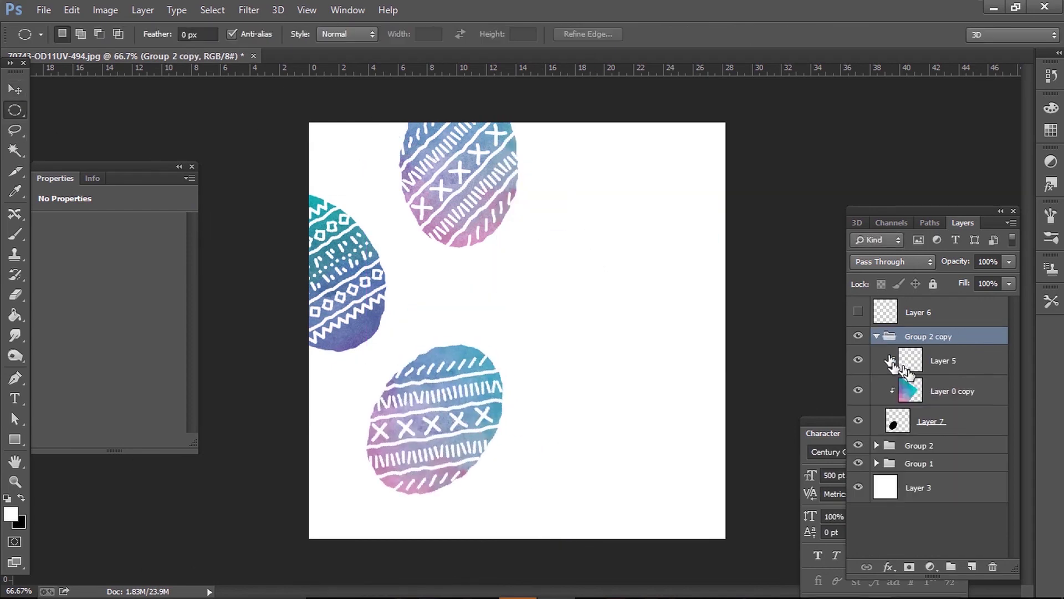
pyautogui.click(943, 391)
pyautogui.press('v')
pyautogui.moveTo(435, 434); pyautogui.dragTo(609, 496)
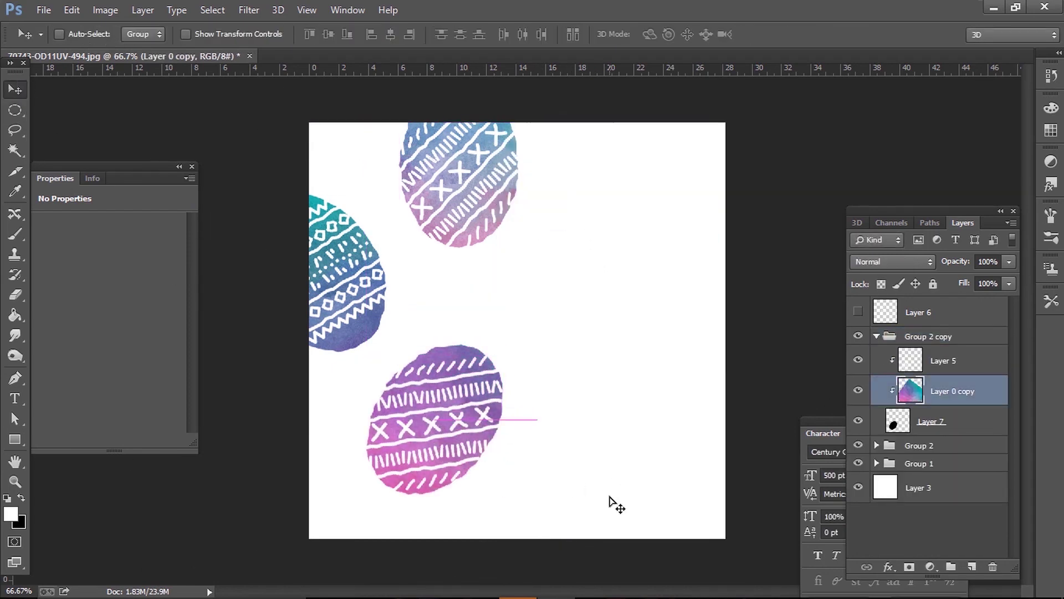
# Duplicate the diagonal-patterned egg to the canvas's upper right and rotate the copy counterclockwise until its stripes are vertical
pyautogui.click(876, 336)
pyautogui.click(901, 355)
pyautogui.keyDown('alt'); pyautogui.moveTo(323, 257); pyautogui.dragTo(483, 383); pyautogui.keyUp('alt')
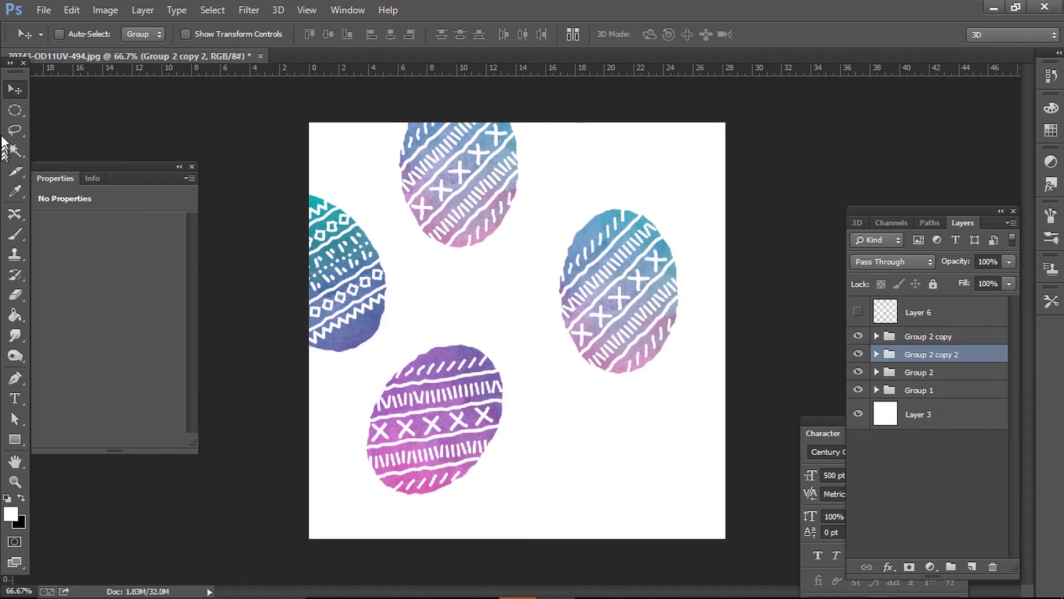
pyautogui.press('m')
pyautogui.rightClick(654, 314)
pyautogui.click(715, 471)
pyautogui.moveTo(763, 331); pyautogui.dragTo(702, 202)
pyautogui.press('Return')
# Shift the watercolour inside the vertical-striped egg's group so its teal-to-blue area fills the egg
pyautogui.click(876, 354)
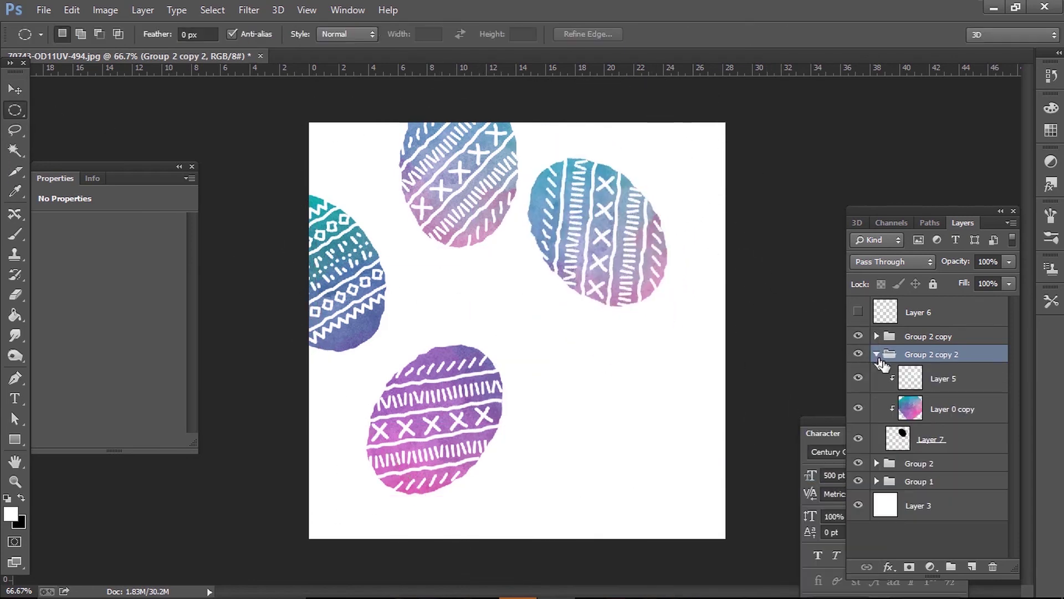
pyautogui.click(943, 409)
pyautogui.click(15, 88)
pyautogui.moveTo(555, 233); pyautogui.dragTo(803, 233)
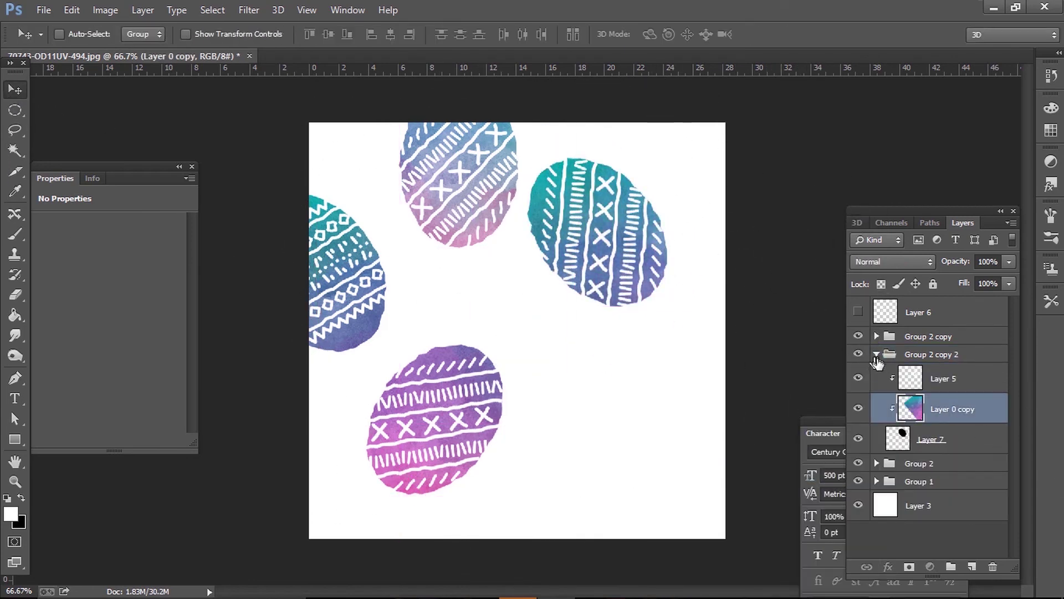
# Lower the vertical-striped egg, turn on automatic group selection for the Move tool, and shift the left-edge teal egg slightly outward
pyautogui.click(877, 354)
pyautogui.moveTo(618, 232); pyautogui.dragTo(635, 300)
pyautogui.click(65, 33)
pyautogui.moveTo(349, 290); pyautogui.dragTo(336, 282)
# Duplicate the left-edge teal egg to the lower right of the canvas and rotate the copy clockwise until it stands upright
pyautogui.keyDown('alt'); pyautogui.moveTo(335, 281); pyautogui.dragTo(622, 494); pyautogui.keyUp('alt')
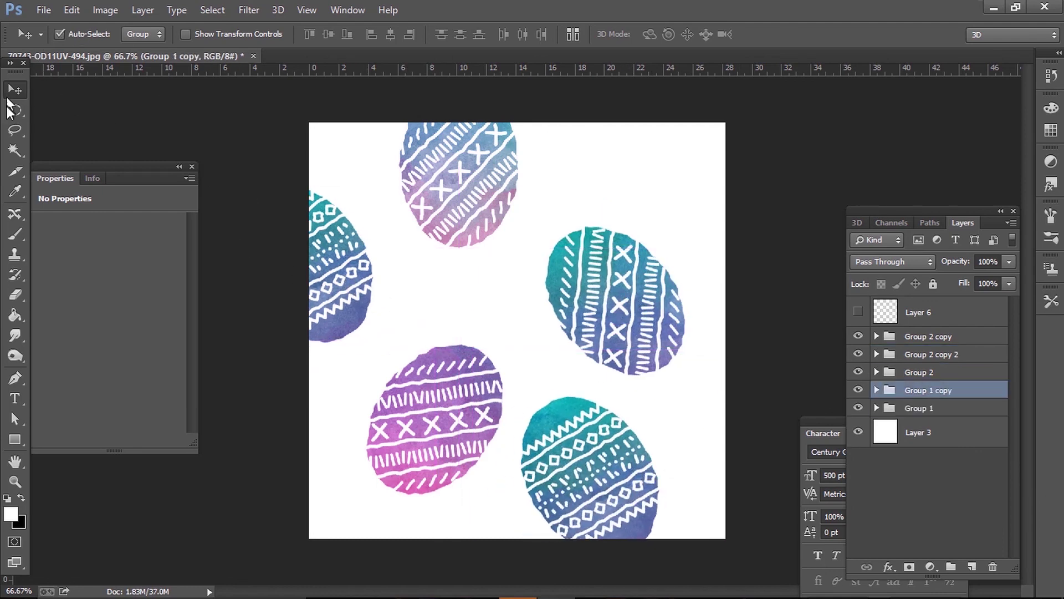
pyautogui.click(12, 110)
pyautogui.rightClick(565, 468)
pyautogui.click(670, 362)
pyautogui.moveTo(580, 206); pyautogui.dragTo(790, 188)
pyautogui.press('Return')
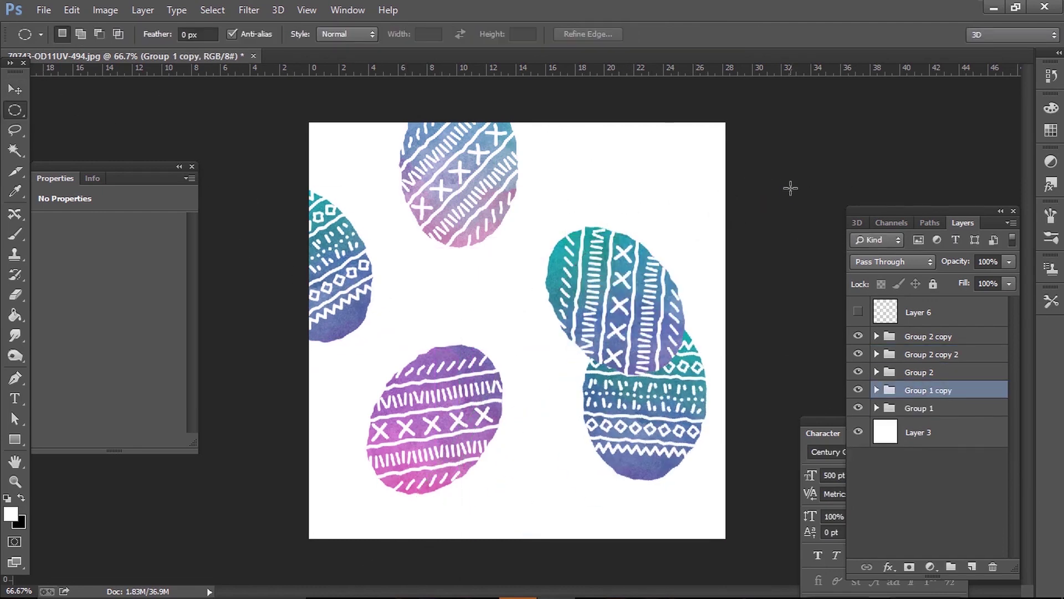
# Move the upright egg partly off the canvas's bottom edge and shift its watercolour so a blue-to-purple area fills it
pyautogui.press('v')
pyautogui.moveTo(602, 362); pyautogui.dragTo(554, 452)
pyautogui.press('v')
pyautogui.moveTo(643, 427); pyautogui.dragTo(506, 357)
pyautogui.click(877, 391)
pyautogui.click(937, 444)
# Duplicate the bottom egg to the canvas's upper-right corner, rotated clockwise and with its watercolour shifted to the teal-to-blue area
pyautogui.keyDown('alt'); pyautogui.moveTo(589, 468); pyautogui.dragTo(681, 135); pyautogui.keyUp('alt')
pyautogui.press('m')
pyautogui.rightClick(629, 185)
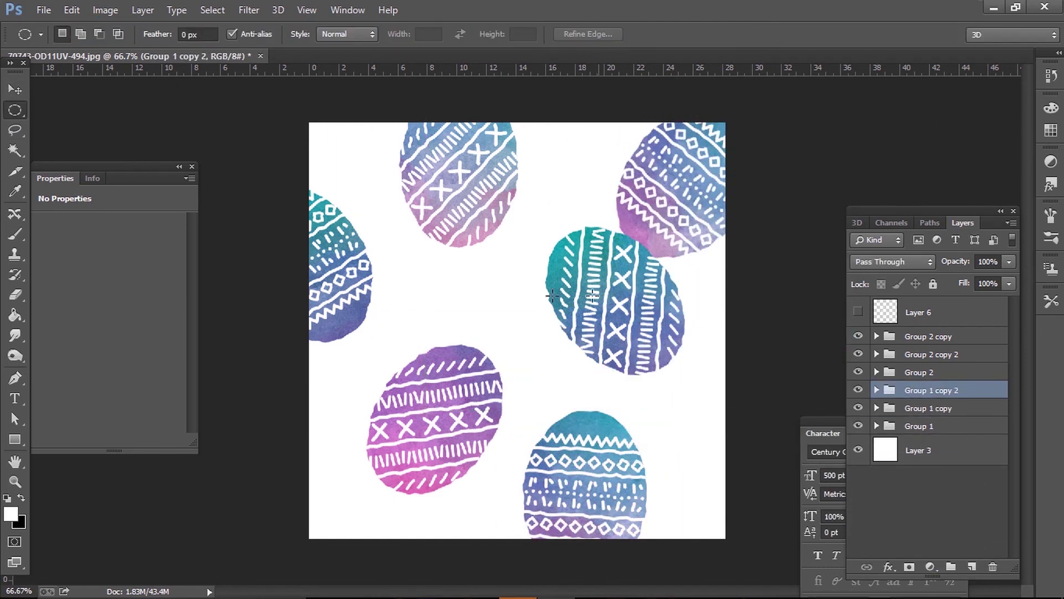
pyautogui.press('v')
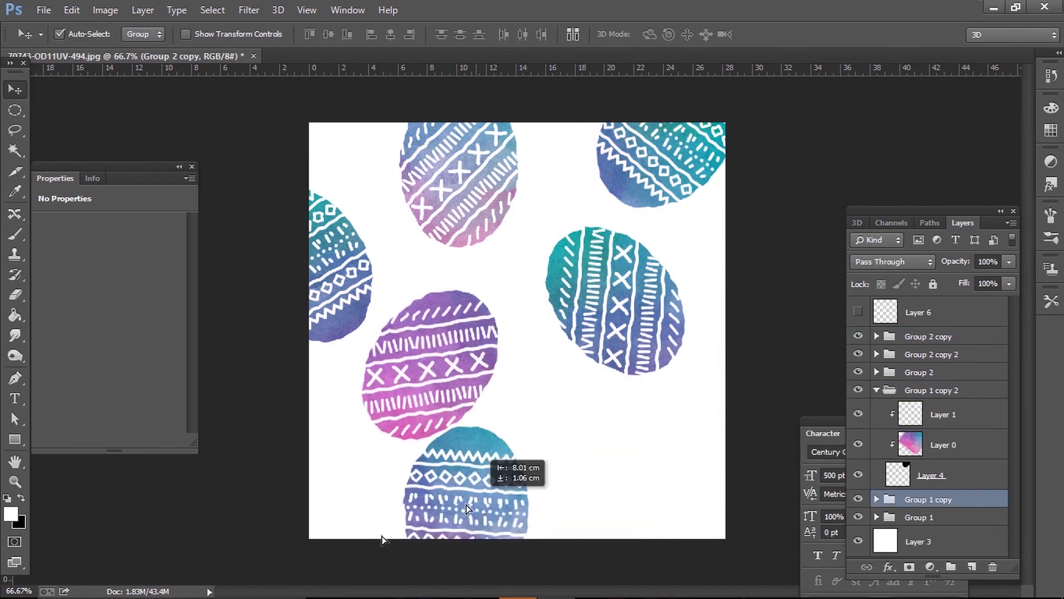
# Move the bottom egg to the canvas's lower-left corner and place a rotated duplicate in purple-to-pink watercolour right of the bottom centre
pyautogui.moveTo(380, 535); pyautogui.dragTo(409, 409)
pyautogui.press('m')
pyautogui.hotkey('ctrl', 't')
pyautogui.moveTo(763, 425); pyautogui.dragTo(763, 352)
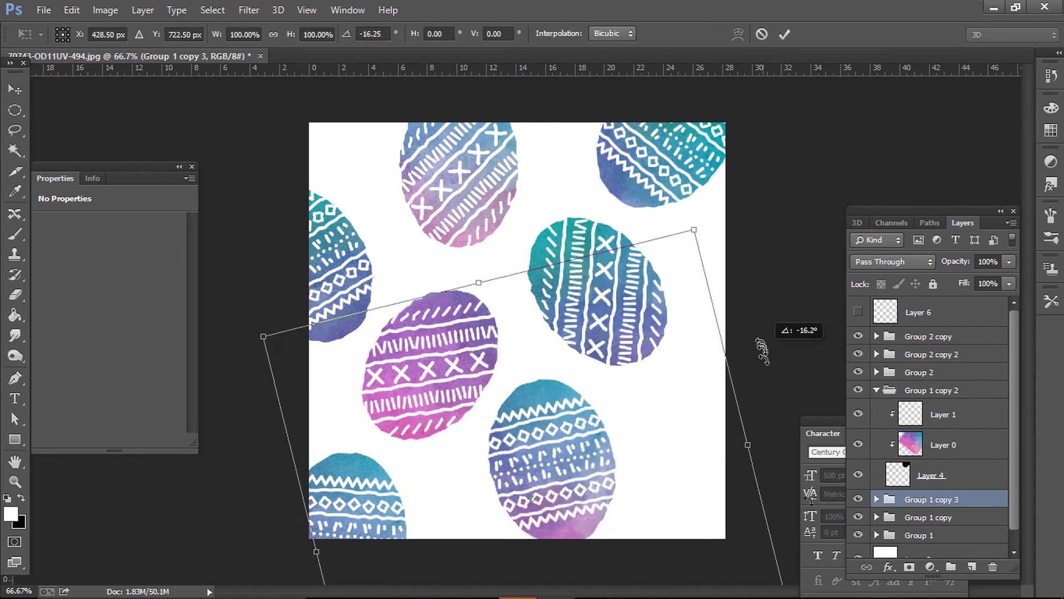
pyautogui.press('Return')
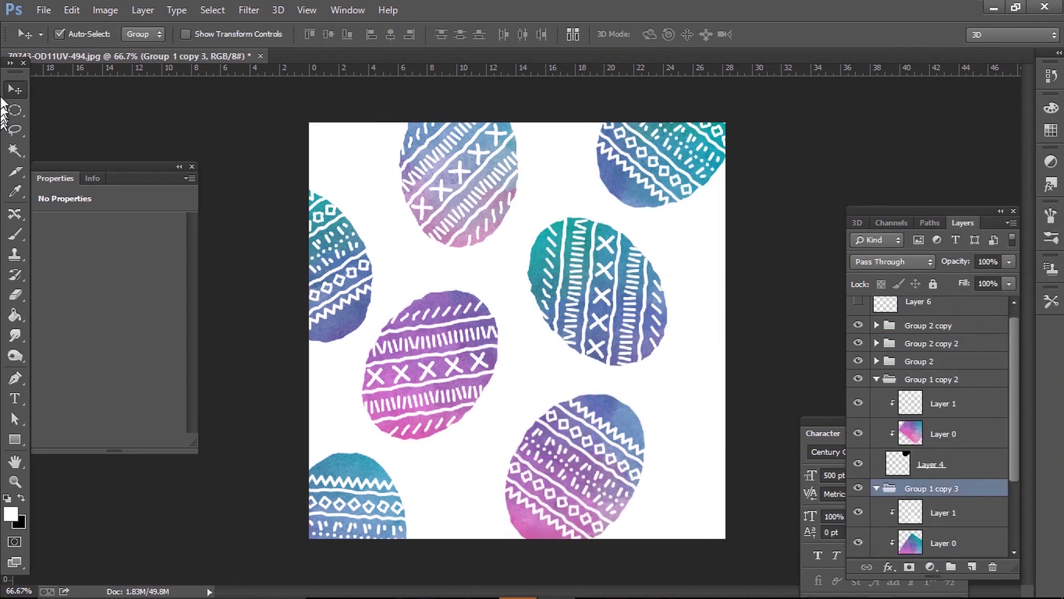
# Rotate the new bottom egg counterclockwise to a slight tilt and nudge it left along the canvas's bottom edge
pyautogui.hotkey('ctrl', 't')
pyautogui.moveTo(260, 108); pyautogui.dragTo(21, 358)
pyautogui.press('Return')
pyautogui.moveTo(611, 499); pyautogui.dragTo(586, 495)
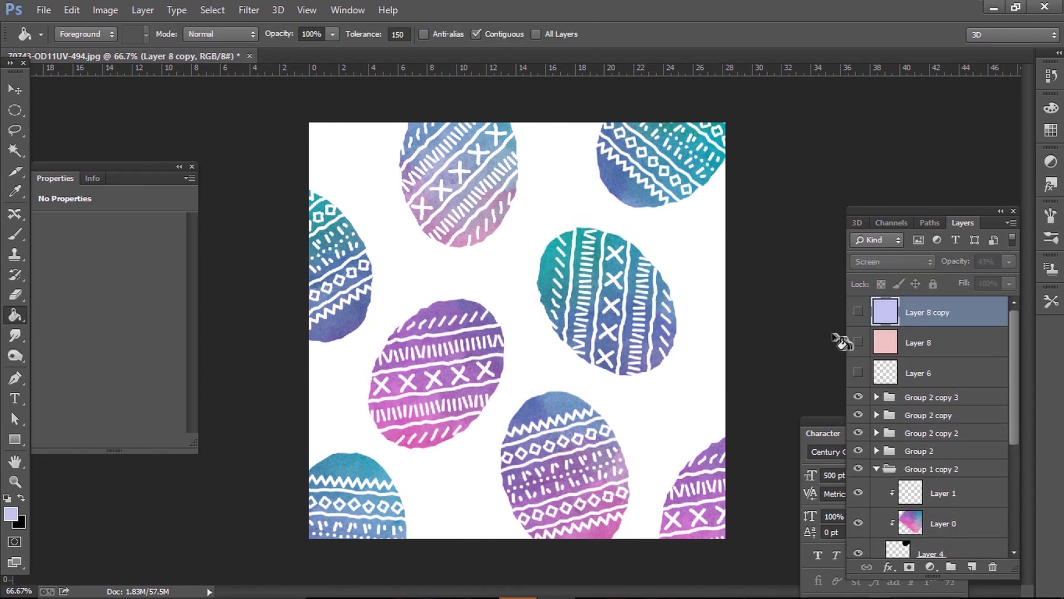
# Spread out the eggs by raising the left-edge, lower-left and purple ones, shifting the bottom egg left and lowering the vertical-striped egg
pyautogui.click(15, 90)
pyautogui.moveTo(442, 381); pyautogui.dragTo(452, 354)
pyautogui.moveTo(341, 277); pyautogui.dragTo(355, 245)
pyautogui.moveTo(365, 497); pyautogui.dragTo(366, 471)
pyautogui.moveTo(555, 490); pyautogui.dragTo(502, 520)
pyautogui.moveTo(595, 343); pyautogui.dragTo(595, 410)
pyautogui.moveTo(539, 501); pyautogui.dragTo(547, 505)
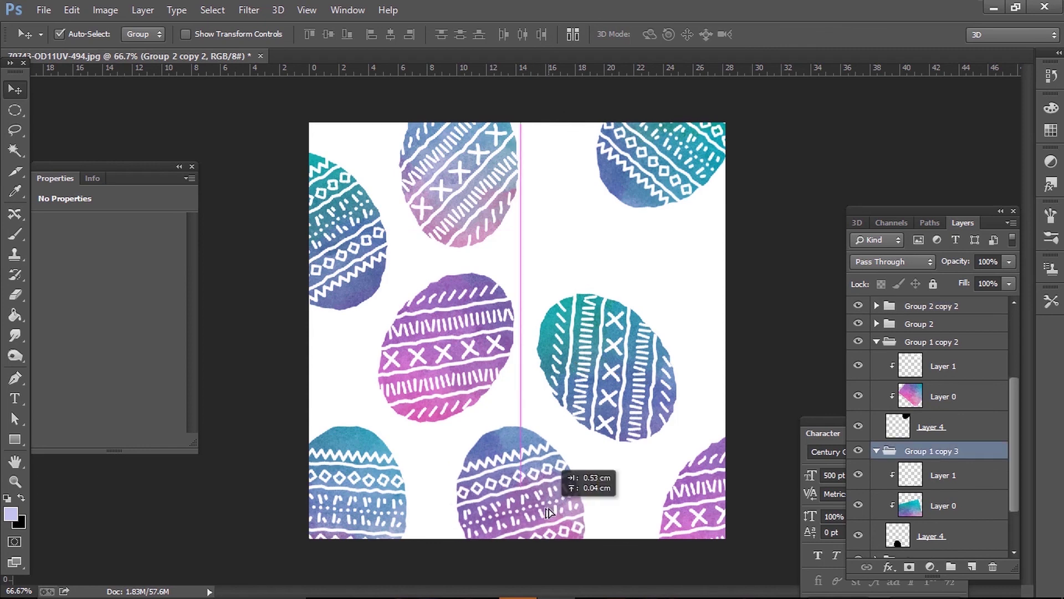
# Move the lower-right and upper-right eggs further into the canvas and the vertical-striped egg partly off the right edge
pyautogui.moveTo(701, 496); pyautogui.dragTo(677, 499)
pyautogui.moveTo(622, 127); pyautogui.dragTo(564, 154)
pyautogui.moveTo(613, 344); pyautogui.dragTo(715, 279)
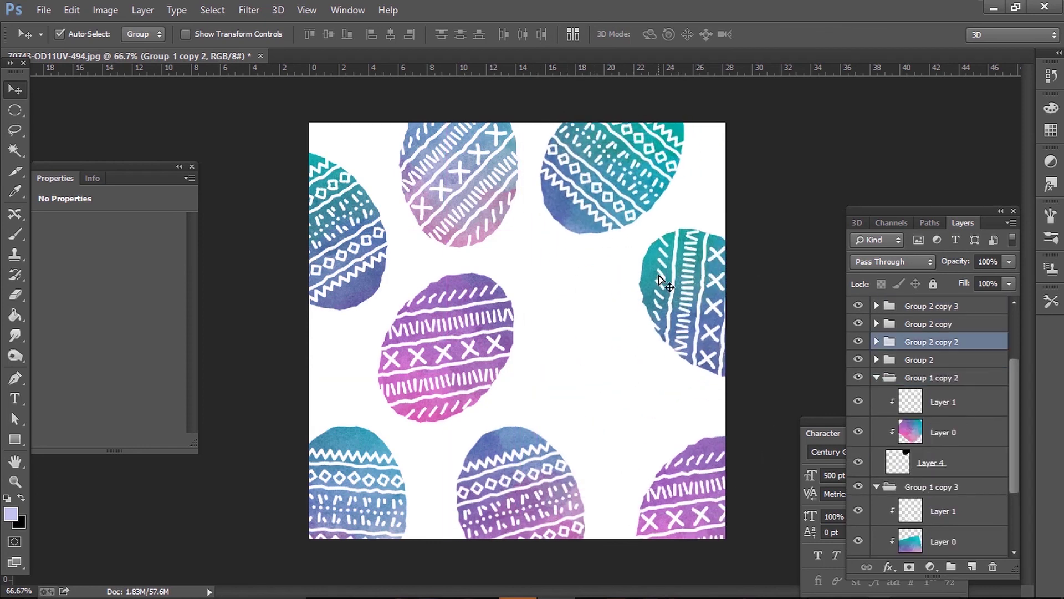
# Duplicate the lower-left egg into the gap right of the canvas centre and shift the purple egg left to make room
pyautogui.keyDown('alt'); pyautogui.moveTo(363, 458); pyautogui.dragTo(603, 299); pyautogui.keyUp('alt')
pyautogui.moveTo(488, 355); pyautogui.dragTo(474, 355)
pyautogui.moveTo(586, 356); pyautogui.dragTo(580, 350)
# Fine-tune the spacing by nudging the lower-right egg inward, the left-edge egg right, the purple egg down and the vertical-striped egg outward
pyautogui.moveTo(696, 479); pyautogui.dragTo(666, 463)
pyautogui.moveTo(351, 247); pyautogui.dragTo(362, 247)
pyautogui.moveTo(440, 328); pyautogui.dragTo(444, 337)
pyautogui.moveTo(713, 306); pyautogui.dragTo(719, 300)
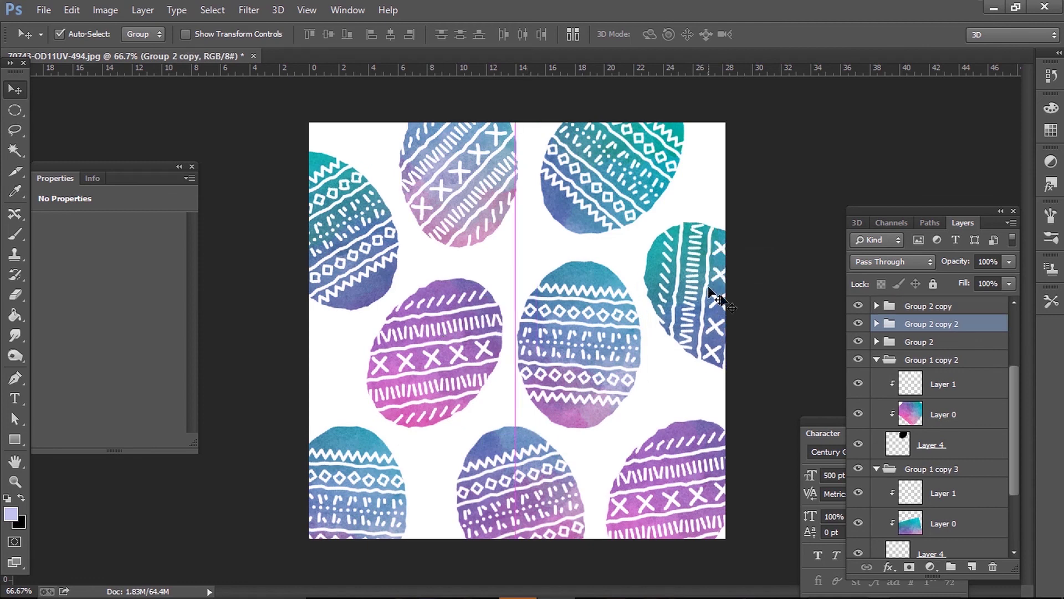